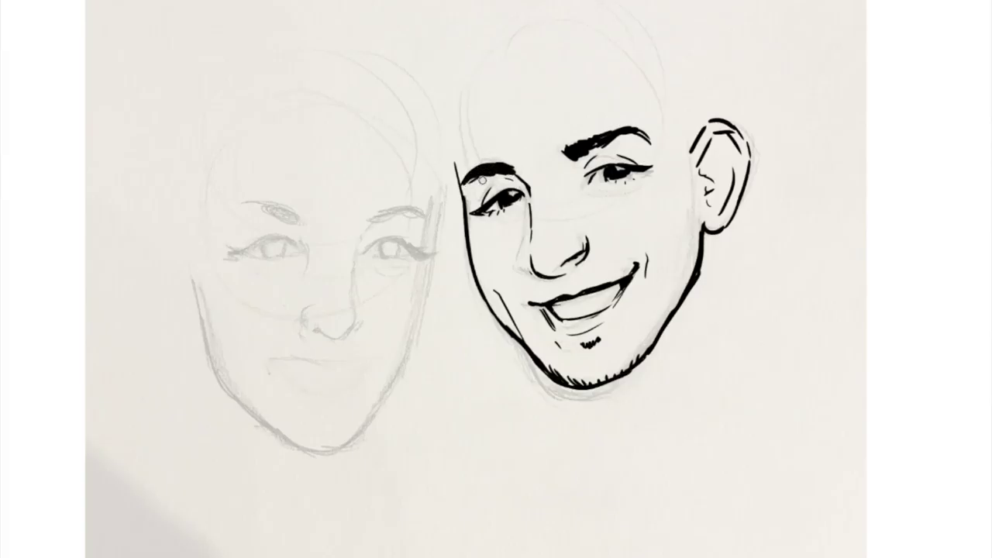
Step: Ink the man's hairline and the top-right outline of his head
drag(456, 139, 582, 81)
drag(458, 105, 589, 55)
drag(466, 77, 592, 41)
drag(674, 4, 713, 103)
scroll(573, 233, up, 3)
Step: Ink the man's cap brim, outline and top hatching, plus side hair, ear and neck
drag(465, 72, 585, 39)
drag(441, 121, 477, 13)
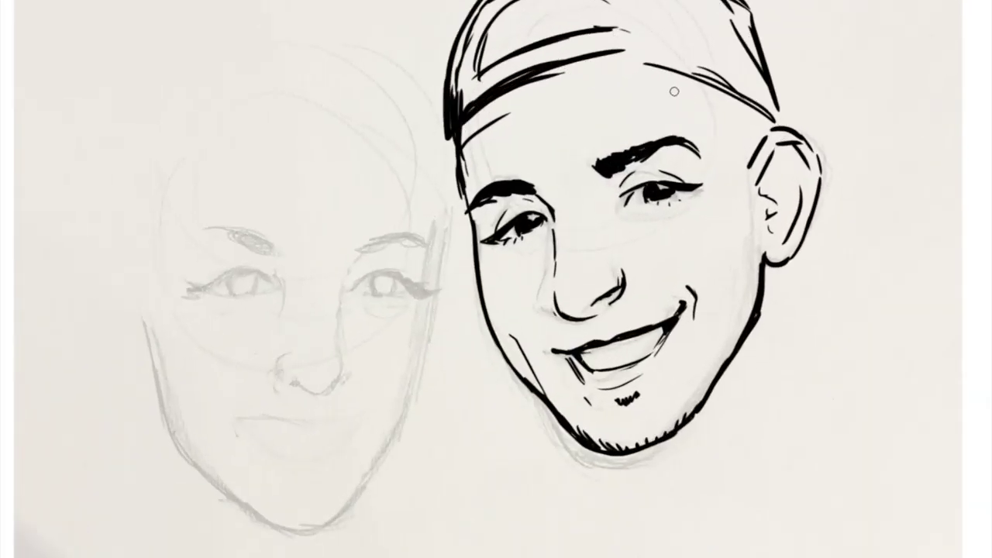
drag(674, 92, 744, 143)
mouse_move(487, 56)
mouse_down()
mouse_move(543, 7)
mouse_move(628, 6)
mouse_up()
drag(823, 191, 846, 242)
drag(783, 267, 769, 348)
Step: Ink the woman's cheek outline and a long jaw line down her face
drag(731, 262, 855, 219)
drag(570, 151, 549, 291)
key(ctrl+z)
drag(570, 124, 558, 256)
key(ctrl+z)
mouse_move(572, 162)
mouse_down()
mouse_move(536, 377)
mouse_move(474, 469)
mouse_move(353, 462)
mouse_move(279, 350)
mouse_up()
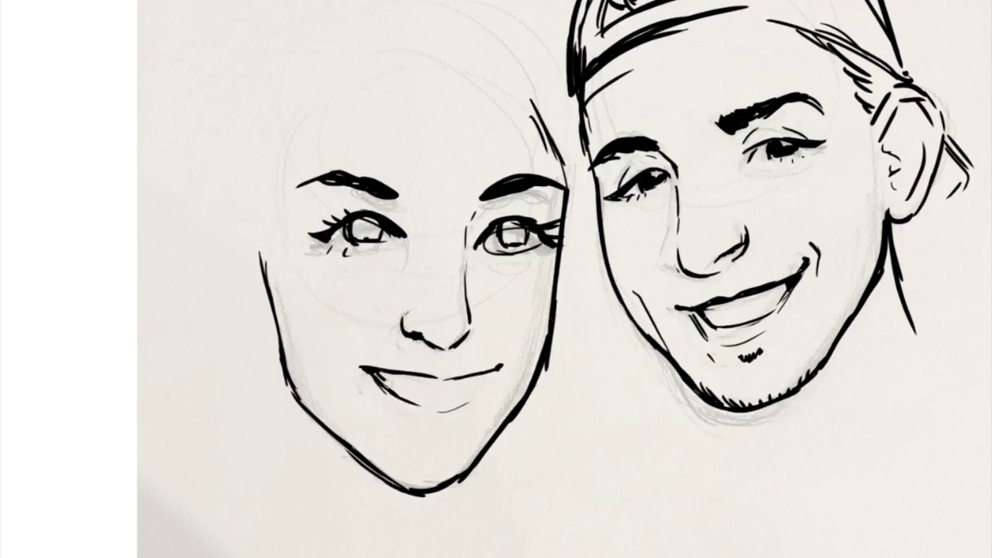
Step: Redraw the woman's lips: erase the thick lower lip, bold upper lip, thinner lower strokes
drag(476, 414, 410, 398)
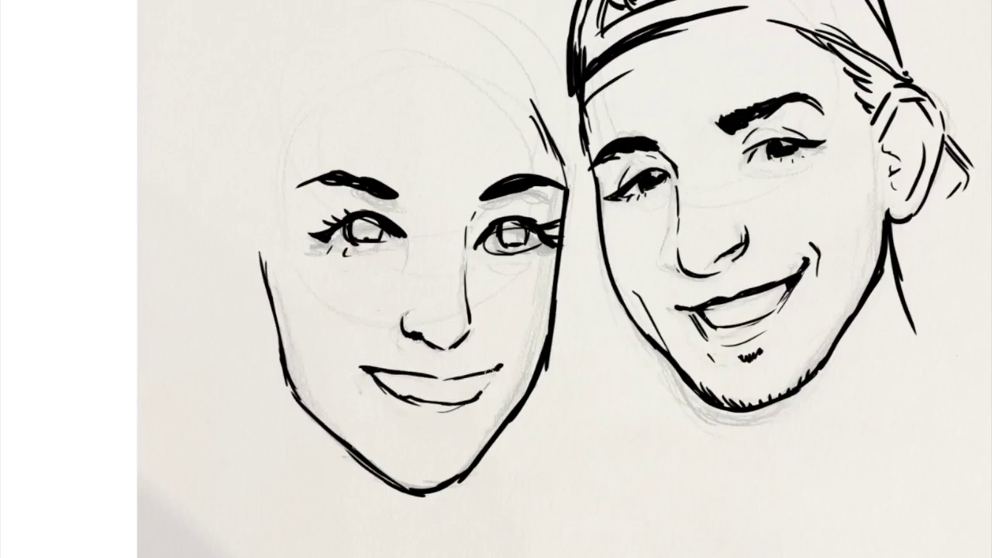
drag(361, 365, 505, 361)
drag(414, 399, 491, 390)
key(ctrl+z)
mouse_move(364, 374)
mouse_down()
mouse_move(398, 415)
mouse_move(470, 418)
mouse_up()
drag(454, 368, 448, 369)
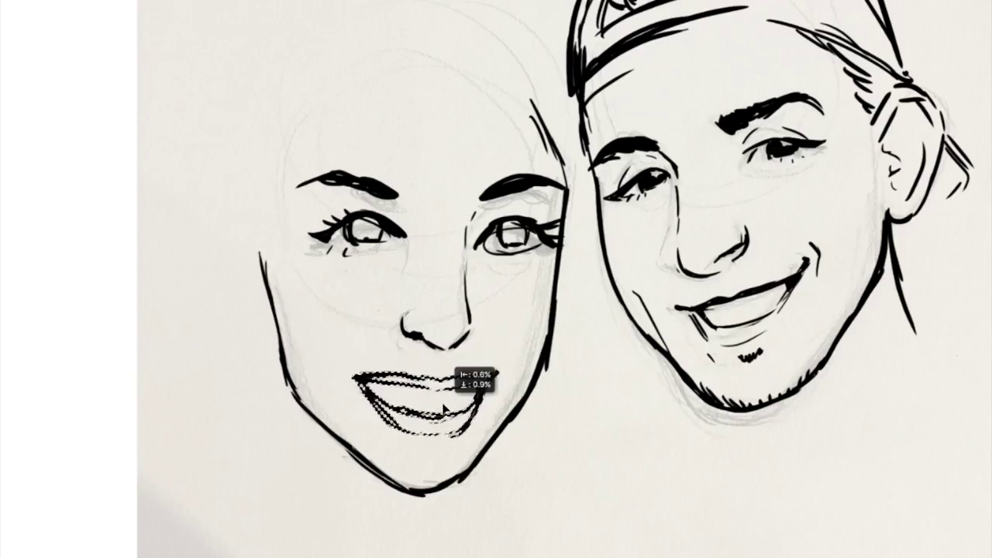
Step: Free Transform the woman's selected mouth into place and deselect it
key(ctrl+t)
key(Return)
right_click(568, 170)
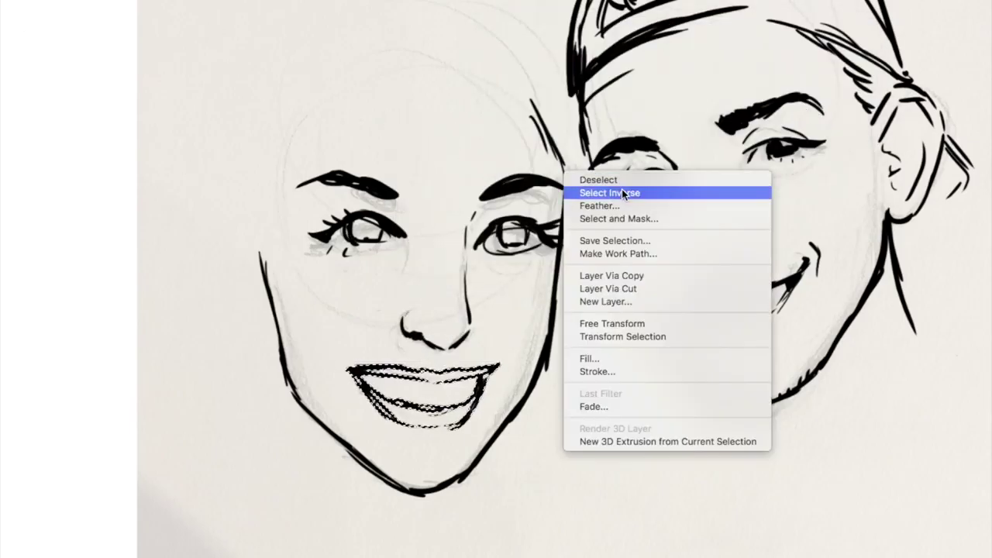
click(622, 182)
Step: Select and Free Transform the woman's left eye, then deselect
drag(301, 206, 304, 249)
key(ctrl+t)
key(Return)
right_click(96, 51)
click(195, 62)
Step: Redraw the mouth's left corner lines and erase pencil shading inside both irises
scroll(435, 305, down, 3)
scroll(434, 305, up, 3)
drag(287, 345, 325, 376)
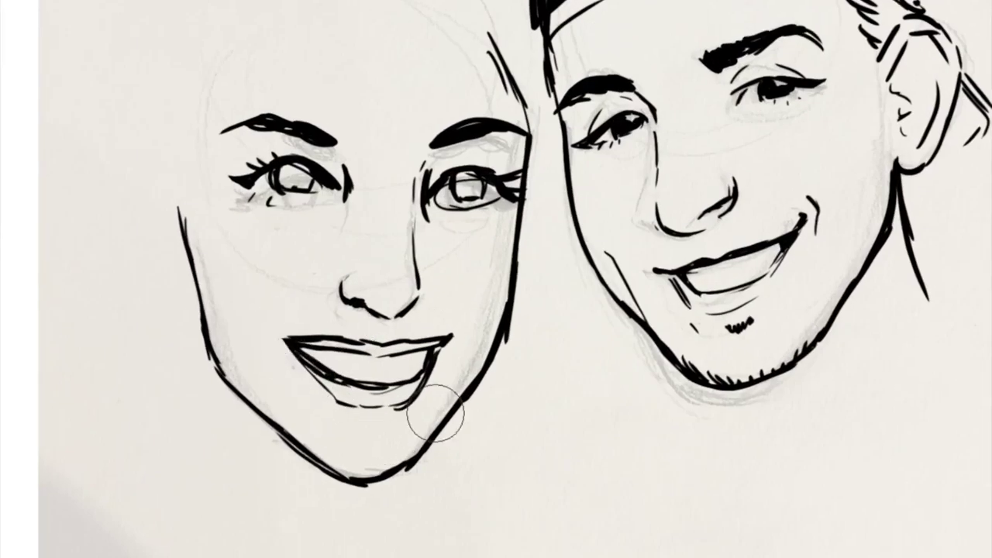
mouse_move(288, 340)
mouse_down()
mouse_move(333, 368)
mouse_move(417, 338)
mouse_up()
mouse_move(465, 190)
mouse_down()
mouse_move(491, 210)
mouse_move(465, 209)
mouse_up()
drag(286, 182, 310, 194)
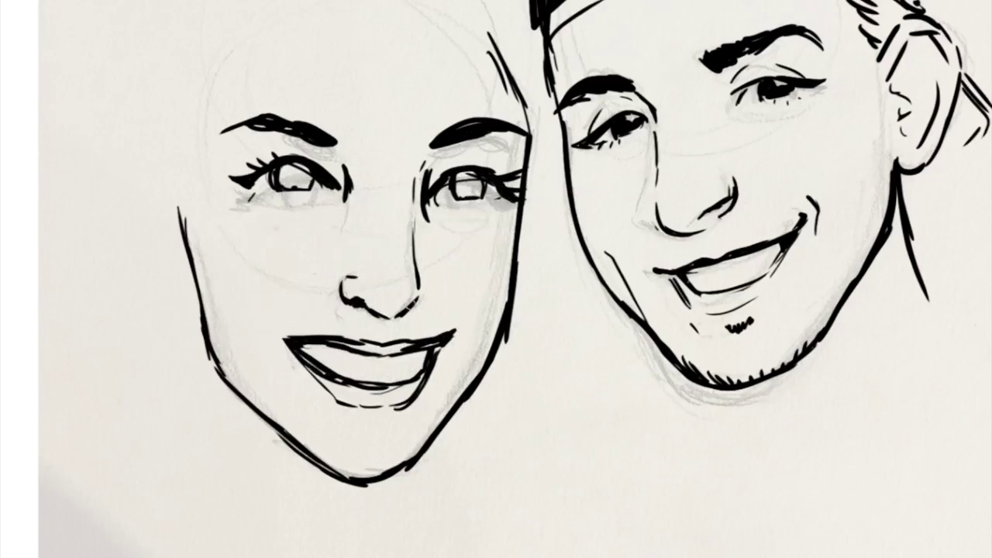
Step: Erase and re-ink the woman's right cheek and jaw down to a reinforced chin
scroll(496, 237, down, 3)
drag(422, 372, 514, 237)
mouse_move(518, 89)
mouse_down()
mouse_move(536, 166)
mouse_move(519, 228)
mouse_up()
mouse_move(528, 179)
mouse_down()
mouse_move(476, 342)
mouse_move(448, 362)
mouse_up()
drag(481, 322, 411, 380)
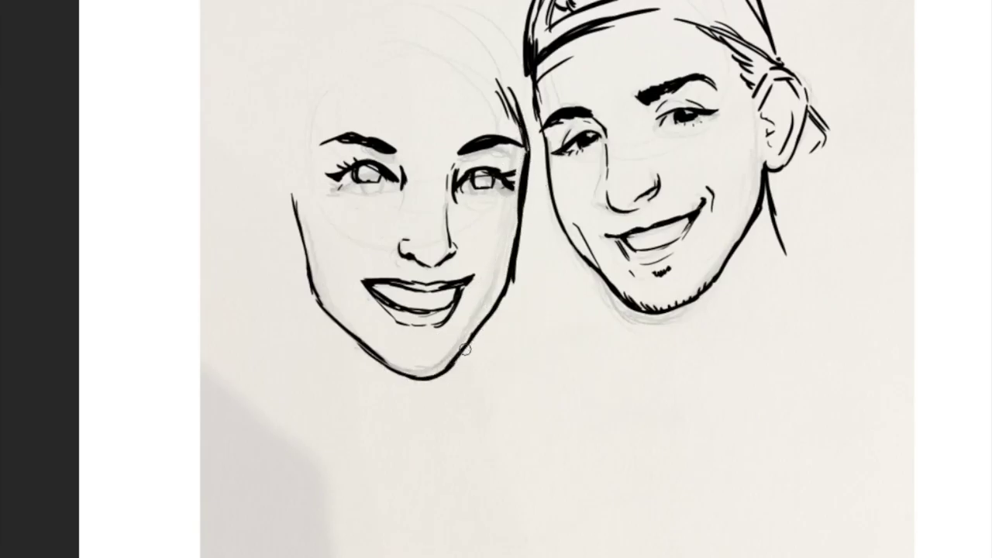
Step: Reinforce the jaw, then lasso the woman's face and scale it slightly smaller
drag(356, 342, 465, 377)
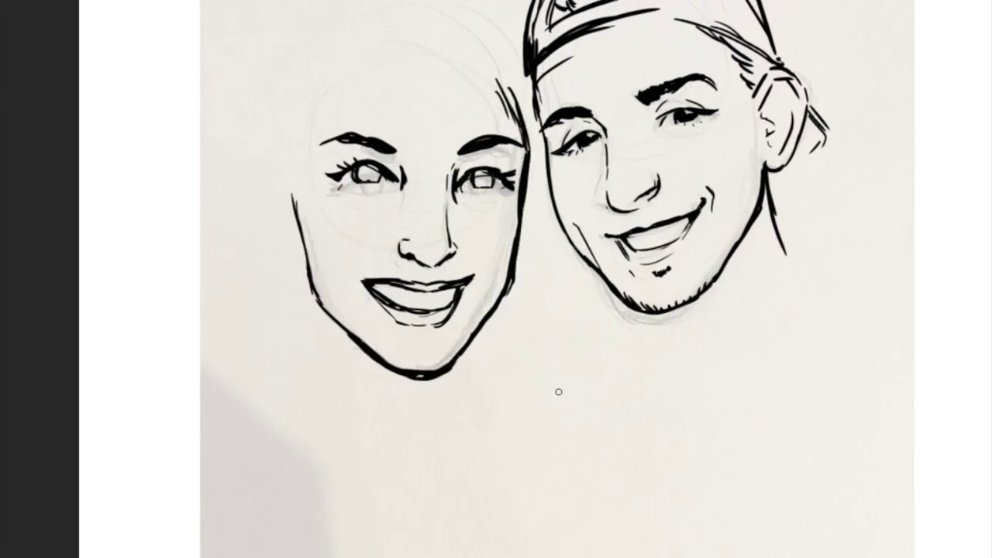
key(l)
drag(279, 230, 283, 237)
key(ctrl+t)
drag(374, 33, 398, 38)
key(Return)
key(ctrl+t)
key(Return)
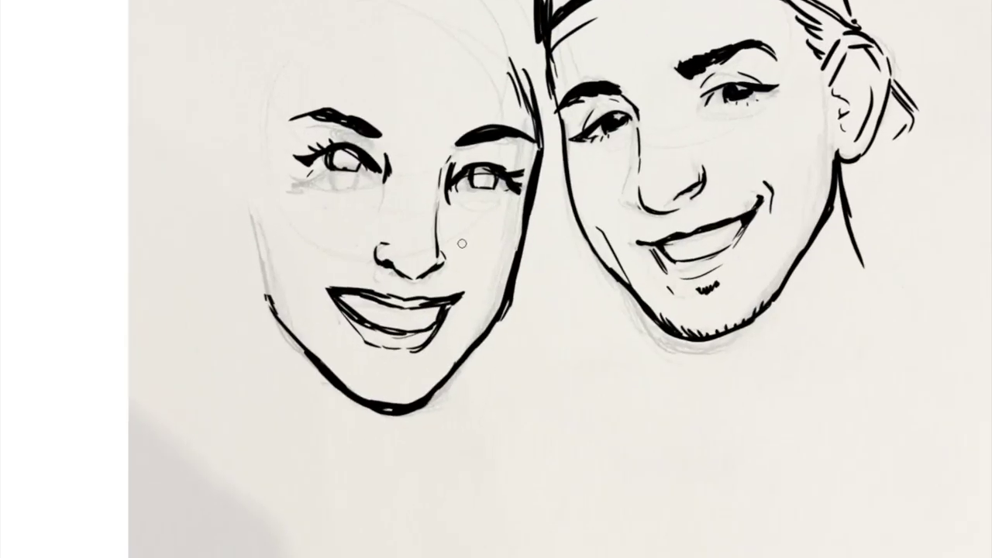
Step: Redraw the woman's lips, erase stray corner lines, and thicken the lower lip and left jaw
drag(358, 324, 426, 333)
drag(337, 300, 417, 344)
mouse_move(318, 279)
mouse_down()
mouse_move(391, 358)
mouse_move(341, 273)
mouse_up()
mouse_move(346, 312)
mouse_down()
mouse_move(418, 353)
mouse_move(364, 341)
mouse_move(429, 311)
mouse_up()
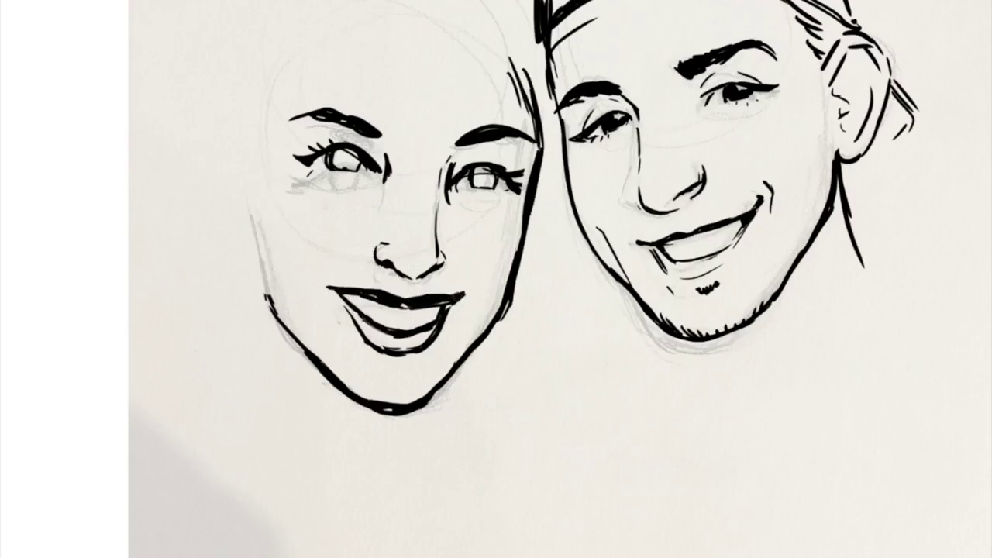
drag(301, 350, 242, 203)
Step: Lasso the woman's eyes, nudge them into place, and deselect
drag(256, 271, 244, 197)
mouse_move(531, 165)
mouse_down()
mouse_move(456, 250)
mouse_move(535, 167)
mouse_move(525, 132)
mouse_up()
key(ctrl+d)
key(ctrl+minus)
key(ctrl+plus)
key(ctrl+plus)
key(ctrl+minus)
key(ctrl+plus)
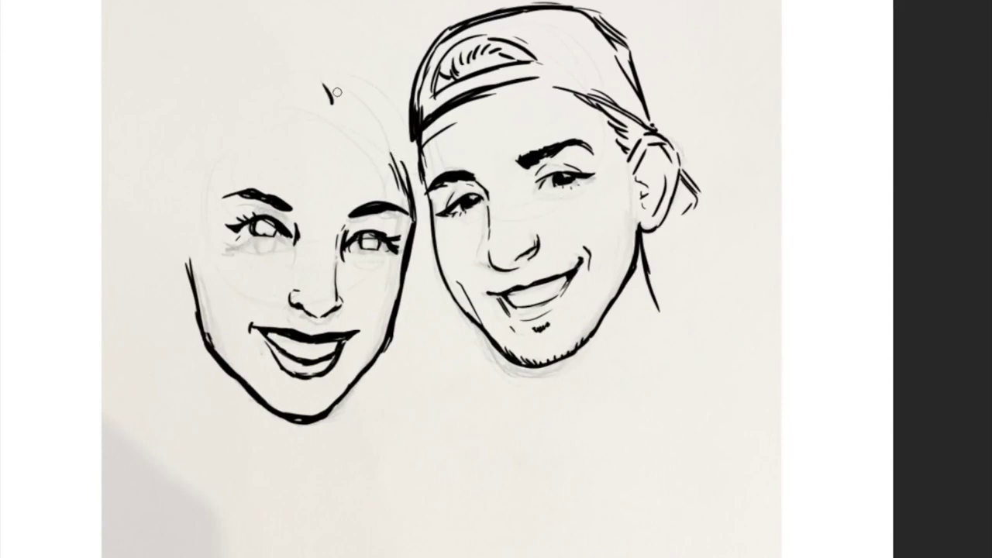
Step: Ink the top curve of the woman's hair and long strands down the left past her jaw
drag(263, 102, 336, 76)
drag(297, 86, 168, 304)
key(ctrl+z)
drag(338, 77, 157, 275)
drag(230, 187, 153, 331)
drag(242, 132, 130, 334)
drag(154, 295, 137, 347)
key(ctrl+z)
mouse_move(192, 273)
mouse_down()
mouse_move(166, 293)
mouse_move(128, 398)
mouse_up()
drag(197, 303, 117, 459)
key(ctrl+minus)
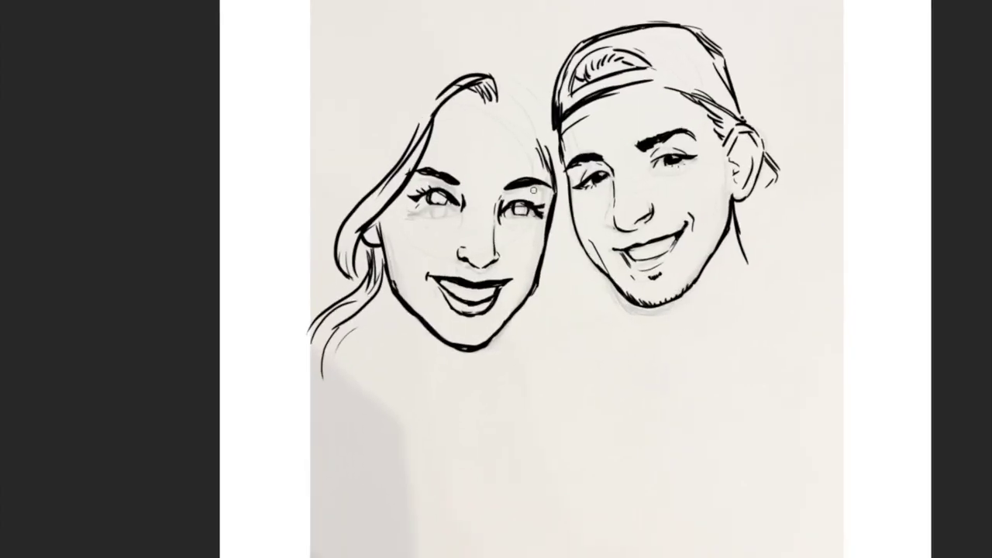
key(ctrl+plus)
Step: Draw hair strands across her head, down between the faces, and in the lower-left hair
drag(448, 105, 479, 159)
key(ctrl+plus)
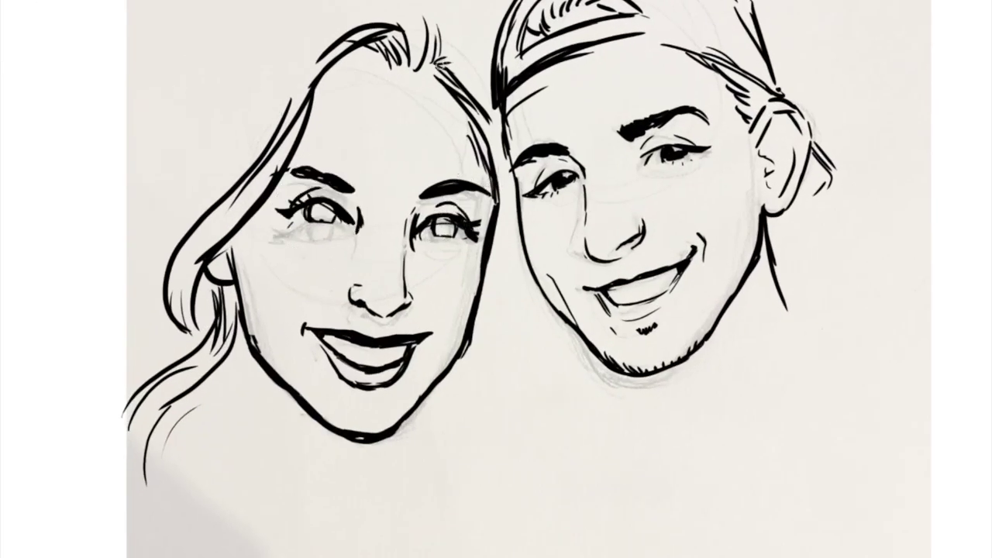
mouse_move(362, 17)
mouse_down()
mouse_move(488, 71)
mouse_move(518, 263)
mouse_up()
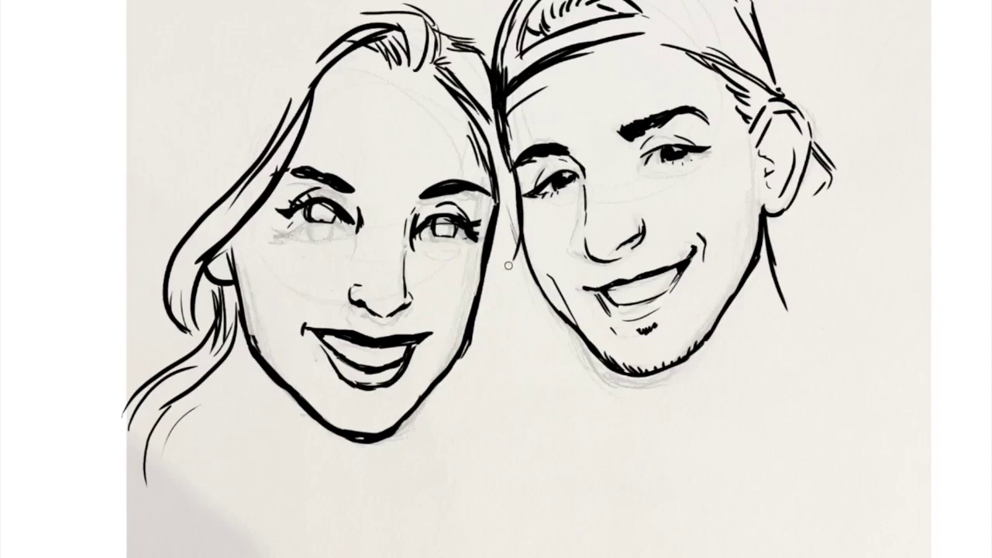
drag(496, 210, 506, 311)
mouse_move(537, 256)
mouse_down()
mouse_move(488, 326)
mouse_move(524, 388)
mouse_up()
drag(497, 276, 542, 403)
drag(263, 361, 186, 458)
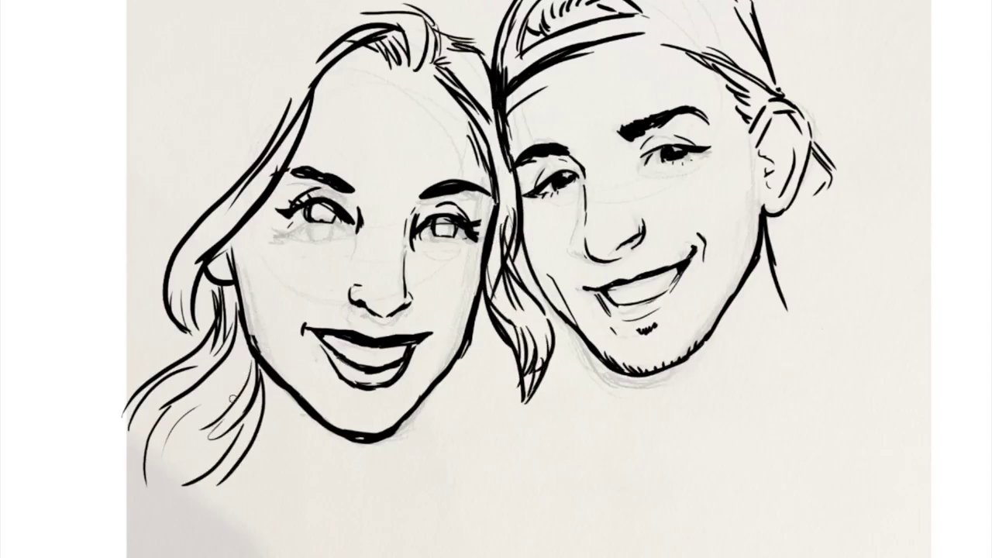
drag(233, 403, 167, 550)
drag(213, 497, 243, 557)
mouse_move(288, 453)
mouse_down()
mouse_move(253, 352)
mouse_move(198, 508)
mouse_up()
drag(320, 318, 283, 449)
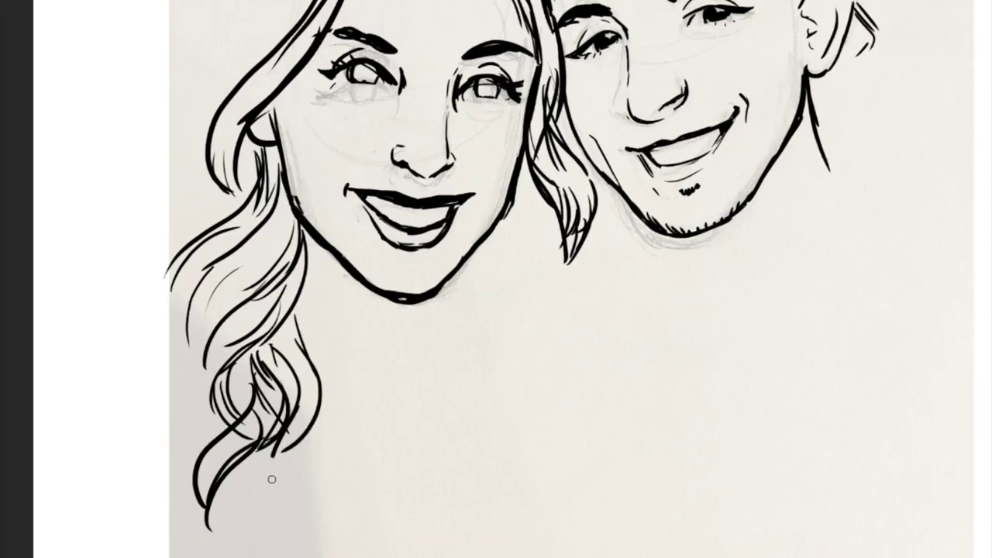
Step: Ink the hair's outer outline, wavy right-side strands, and strands below her chin
scroll(357, 136, up, 2)
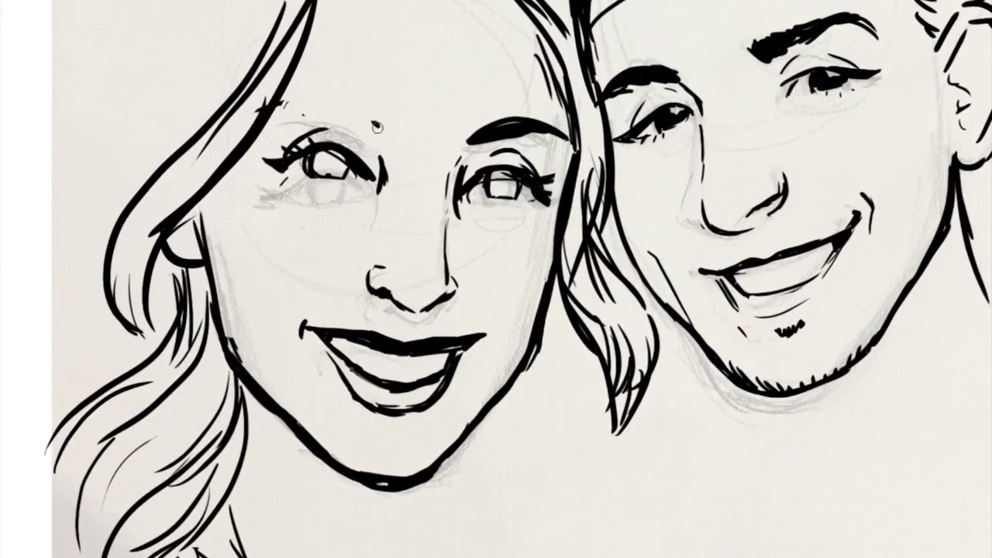
scroll(617, 168, down, 4)
scroll(616, 168, up, 2)
mouse_move(479, 78)
mouse_down()
mouse_move(338, 93)
mouse_move(239, 341)
mouse_up()
drag(326, 195, 244, 346)
mouse_move(258, 308)
mouse_down()
mouse_move(222, 387)
mouse_move(225, 496)
mouse_up()
drag(539, 361, 529, 399)
drag(473, 372, 535, 431)
drag(546, 391, 533, 470)
drag(446, 411, 483, 461)
scroll(679, 327, down, 2)
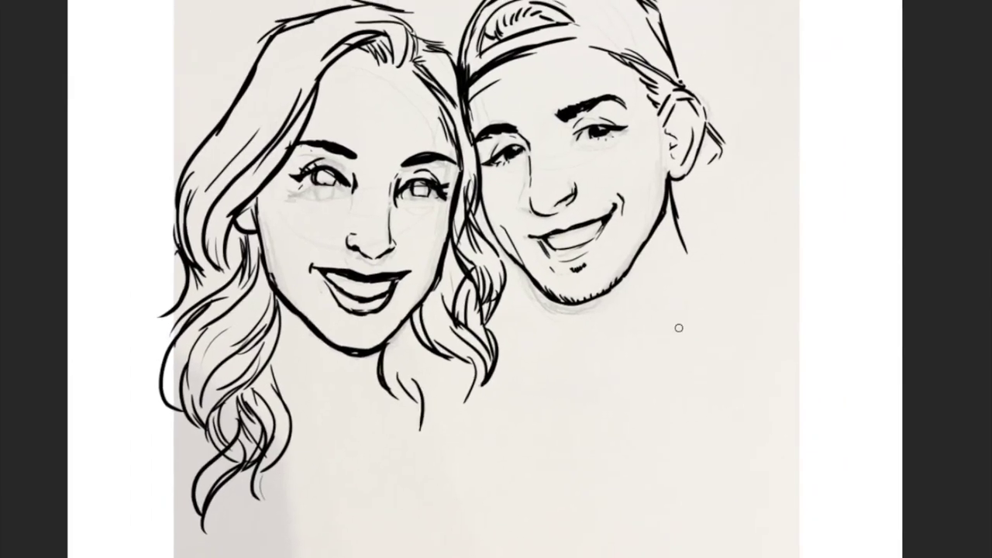
Step: Select the man's head and rotate and resize it into position
drag(589, 31, 496, 47)
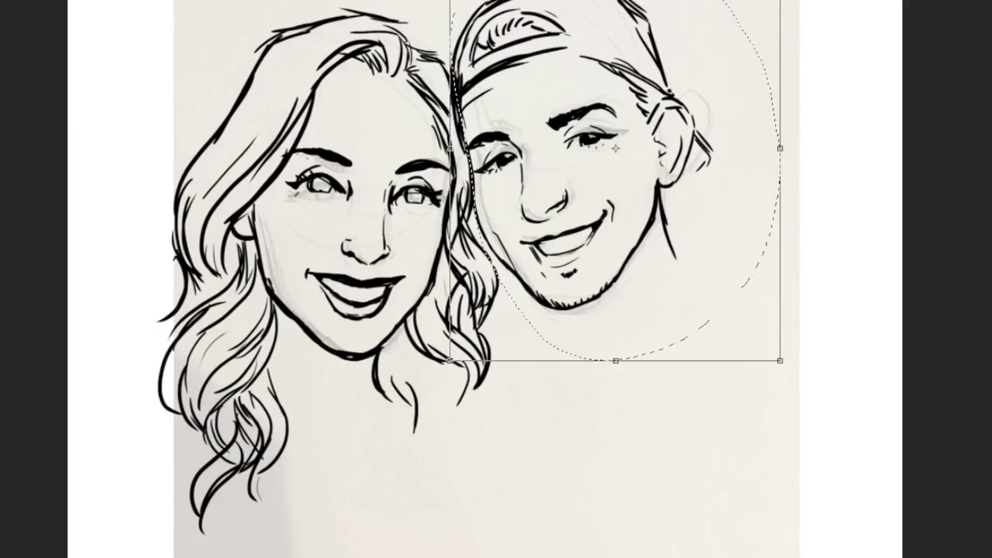
scroll(698, 233, up, 2)
drag(786, 4, 683, 194)
key(Return)
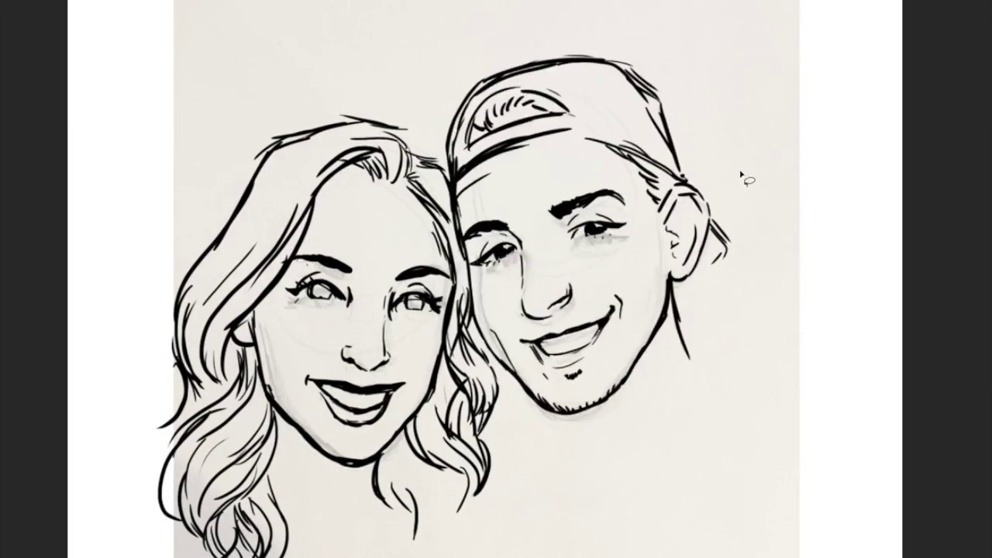
scroll(758, 219, down, 1)
scroll(758, 220, up, 1)
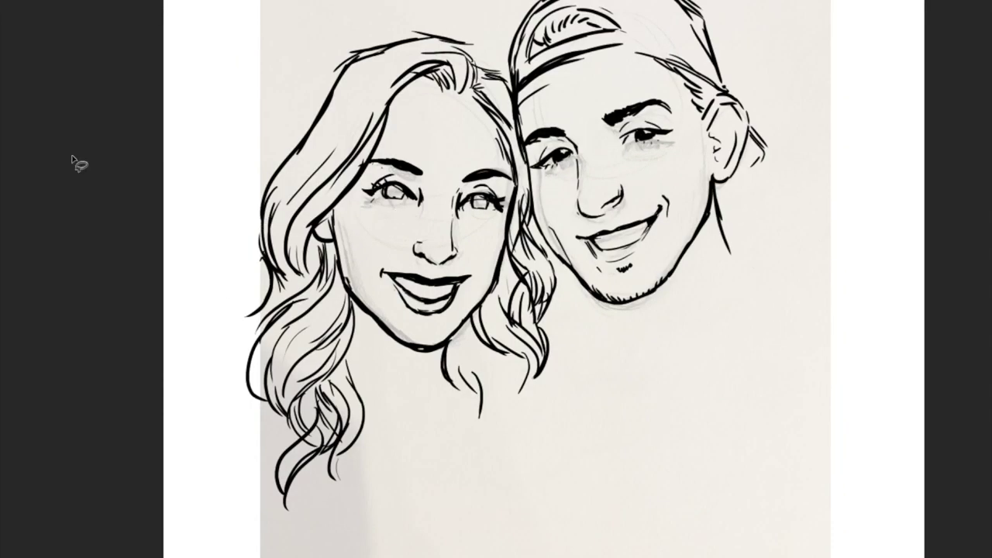
scroll(465, 182, up, 2)
Step: Select the woman's left eye and rotate it slightly
drag(356, 167, 355, 208)
key(ctrl+t)
drag(427, 211, 425, 214)
key(Return)
key(ctrl+0)
Step: Ink wavy strands below the woman's right-side hair and a neckline under her chin
scroll(564, 279, up, 1)
drag(507, 324, 518, 437)
drag(540, 358, 562, 408)
drag(542, 334, 518, 472)
drag(394, 434, 426, 419)
key(ctrl+z)
drag(404, 430, 475, 410)
Step: Ink the man's shoulder lines
scroll(582, 311, down, 2)
scroll(582, 311, right, 1)
drag(625, 256, 656, 239)
key(ctrl+z)
drag(583, 224, 662, 223)
mouse_move(585, 234)
mouse_down()
mouse_move(546, 287)
mouse_move(643, 288)
mouse_move(692, 347)
mouse_up()
Step: Add more shoulder lines and a hand resting on the man's shoulder
key(ctrl+0)
key(ctrl+t)
key(Return)
scroll(667, 250, up, 2)
scroll(666, 251, down, 1)
scroll(667, 250, right, 1)
drag(535, 264, 577, 291)
drag(496, 241, 469, 265)
drag(466, 271, 504, 339)
Step: Ink the man's shoulder, hooded sleeve and the arm line below it
mouse_move(603, 278)
mouse_down()
mouse_move(518, 351)
mouse_move(736, 293)
mouse_move(729, 364)
mouse_up()
drag(733, 293, 752, 384)
drag(721, 322, 748, 387)
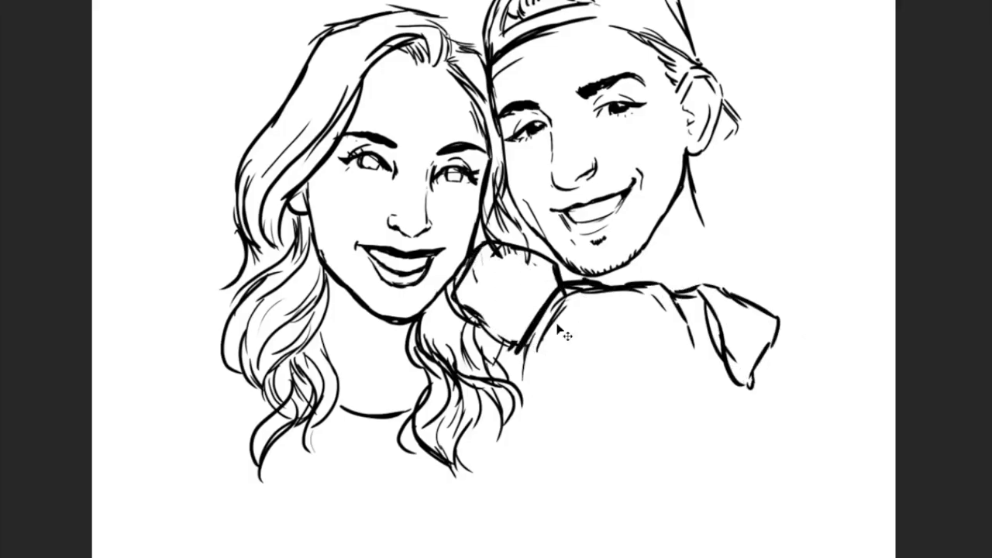
drag(562, 293, 525, 358)
drag(536, 355, 532, 426)
Step: Ink the dog's two eyes, muzzle line, ear over the hand, left cheek and forehead strokes
drag(570, 349, 552, 370)
drag(638, 355, 676, 379)
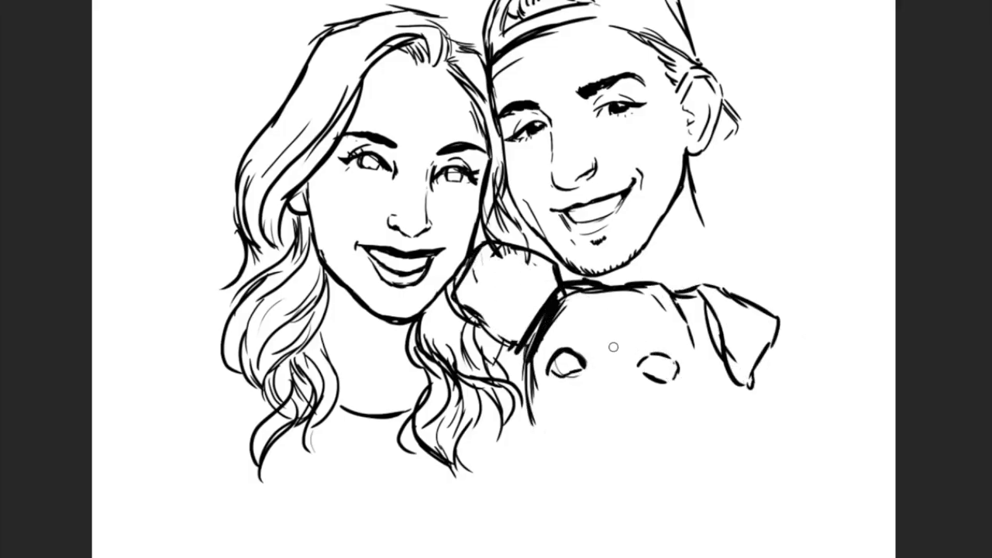
drag(614, 324, 613, 358)
drag(464, 304, 557, 279)
drag(543, 314, 518, 415)
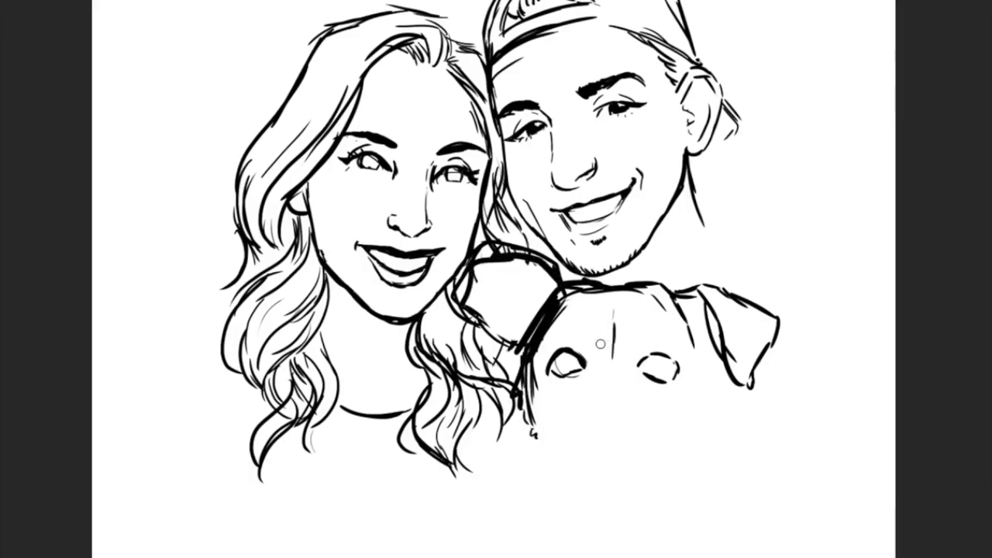
drag(618, 291, 611, 334)
drag(612, 330, 610, 361)
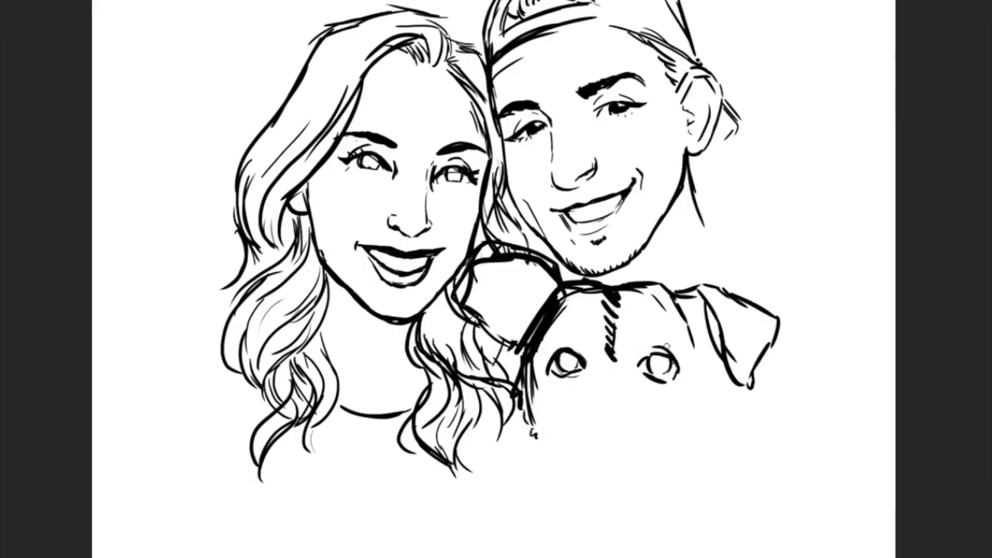
Step: Erase stray ink below the dog's right eye and draw its oval nose
key(e)
click(650, 380)
mouse_move(620, 404)
mouse_down()
mouse_move(602, 411)
mouse_move(632, 439)
mouse_up()
key(ctrl+z)
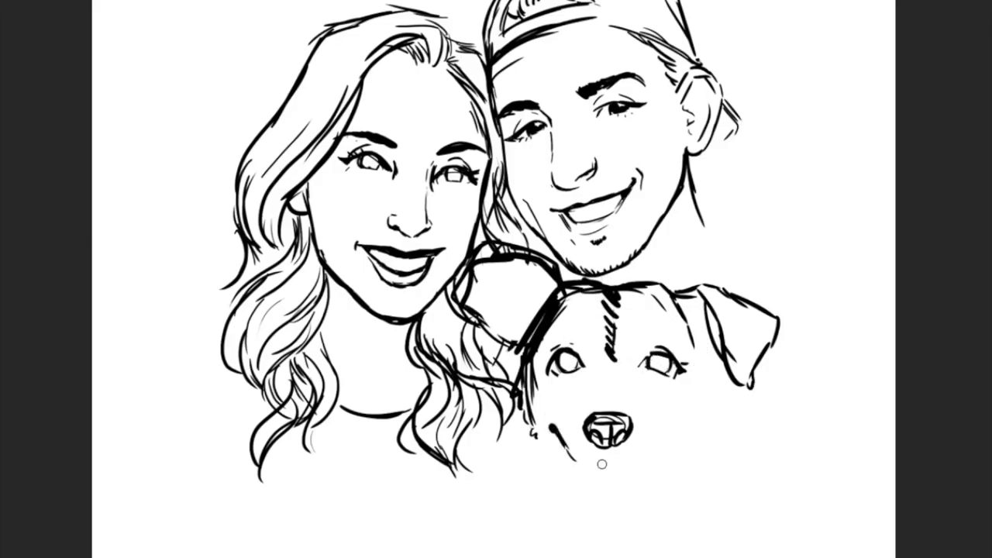
Step: Draw the dog's open mouth, tongue, jaw lines and cheek fur around the muzzle
drag(581, 465, 635, 487)
mouse_move(552, 444)
mouse_down()
mouse_move(583, 482)
mouse_move(580, 498)
mouse_up()
drag(652, 448, 631, 497)
drag(535, 411, 529, 454)
drag(692, 442, 648, 475)
drag(535, 396, 519, 442)
drag(685, 442, 661, 462)
Step: Add the dog's right cheek line and redraw its right ear narrower
mouse_move(709, 351)
mouse_down()
mouse_move(681, 439)
mouse_move(729, 342)
mouse_move(802, 393)
mouse_up()
drag(701, 290, 706, 426)
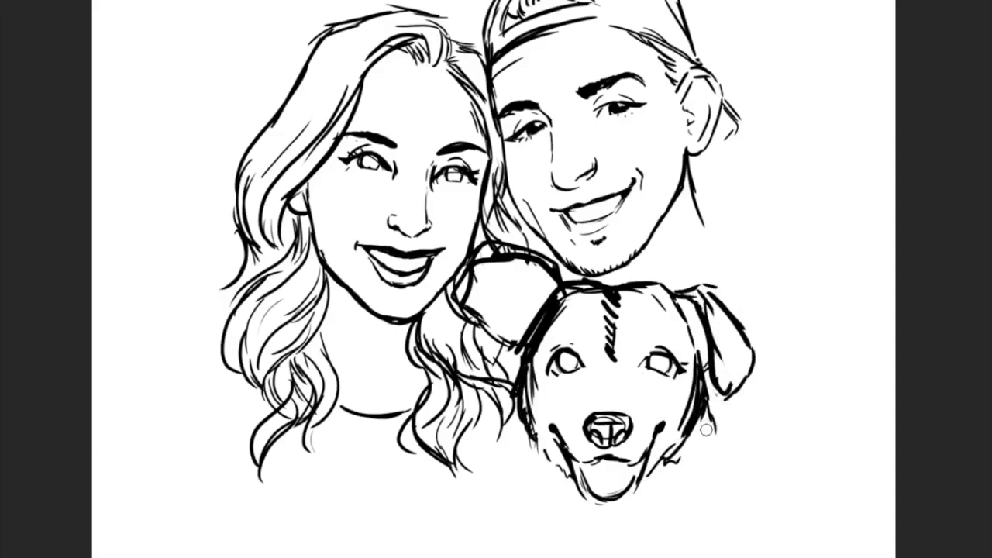
key(ctrl+minus)
Step: Reposition the whole drawing on the page
drag(746, 236, 717, 211)
key(ctrl+plus)
drag(698, 378, 731, 408)
key(b)
Step: Erase hair strands by the woman's neck and draw her left shoulder and body line
drag(542, 310, 549, 423)
drag(472, 352, 491, 326)
drag(347, 318, 360, 364)
drag(345, 295, 404, 485)
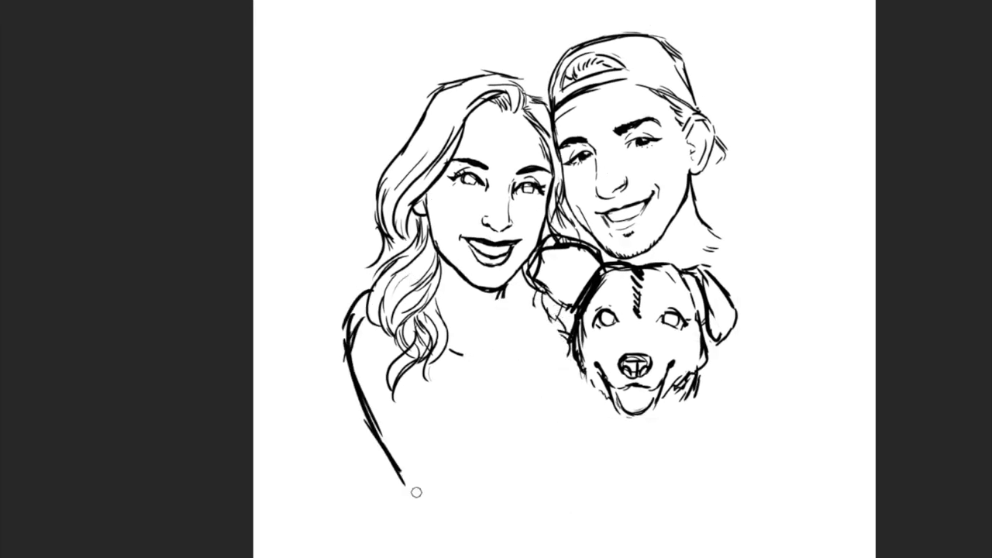
drag(378, 439, 419, 496)
Step: Draw the woman's lower body and her arm curving around the dog to a hand at its chin
drag(471, 507, 571, 474)
drag(572, 468, 620, 448)
drag(392, 454, 465, 531)
drag(473, 511, 586, 466)
drag(476, 474, 625, 412)
drag(563, 439, 693, 397)
mouse_move(560, 456)
mouse_down()
mouse_move(613, 403)
mouse_move(682, 418)
mouse_up()
Step: Erase and redraw the arm and hand cupping the dog's chin
key(e)
drag(473, 485, 553, 431)
drag(516, 454, 589, 413)
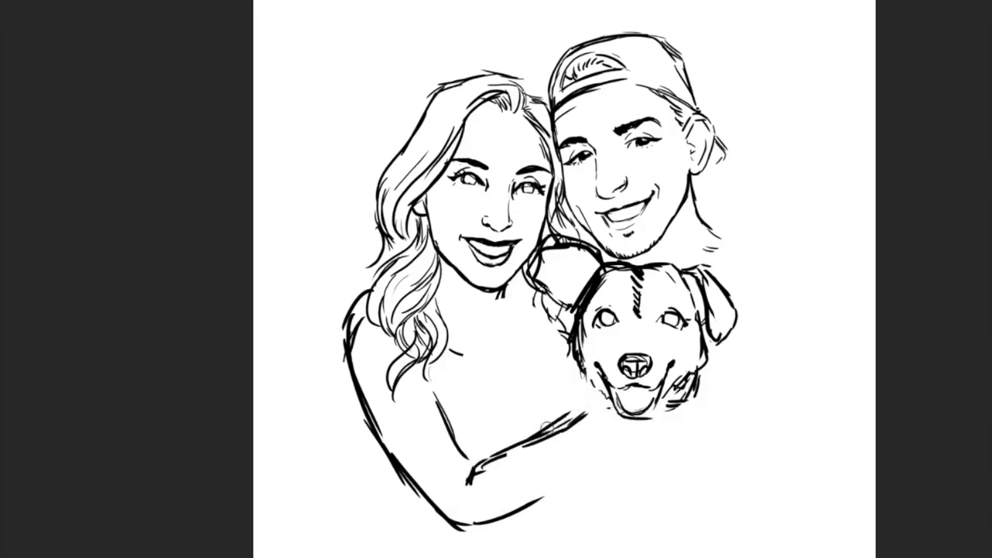
drag(528, 502, 606, 426)
drag(590, 435, 696, 392)
Step: Sketch and darken the round ball shape on the woman's chest, with a line below it
drag(515, 321, 543, 382)
drag(442, 329, 459, 347)
drag(447, 280, 469, 346)
mouse_move(496, 304)
mouse_down()
mouse_move(571, 307)
mouse_move(558, 329)
mouse_up()
drag(466, 345, 502, 391)
drag(553, 347, 581, 378)
drag(469, 370, 453, 436)
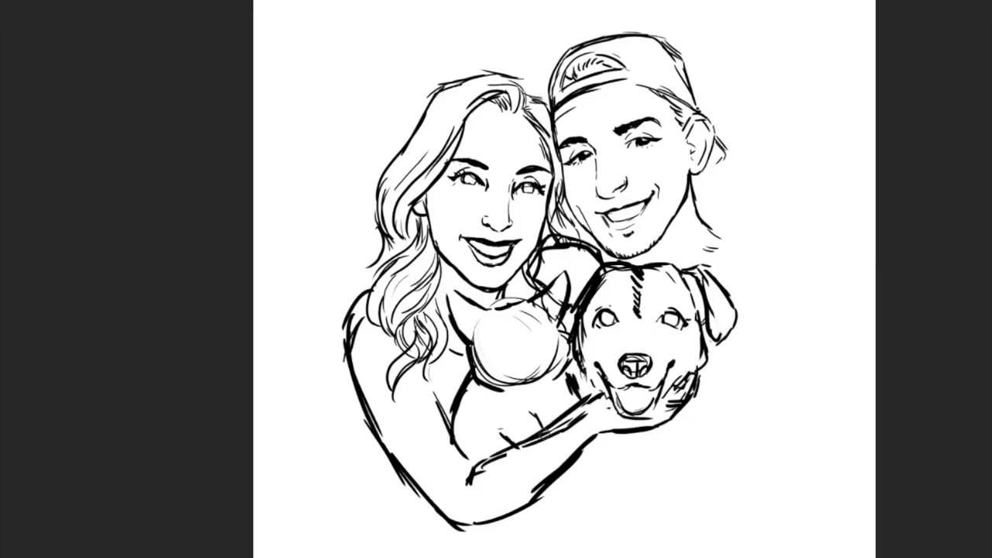
Step: Zoom in on the ball and sketch the cat's paw over it
click(500, 380)
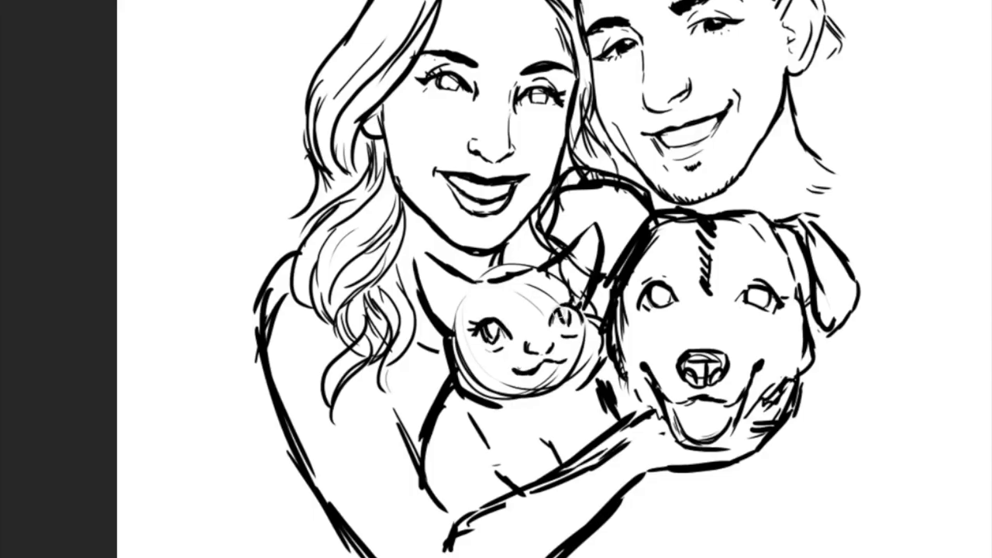
drag(574, 404, 564, 354)
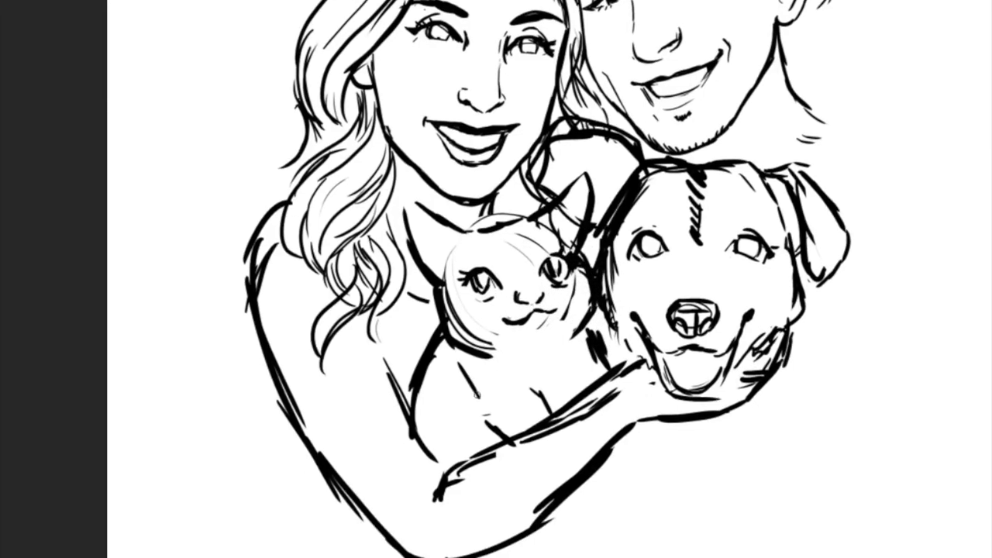
scroll(505, 414, up, 5)
scroll(505, 414, down, 5)
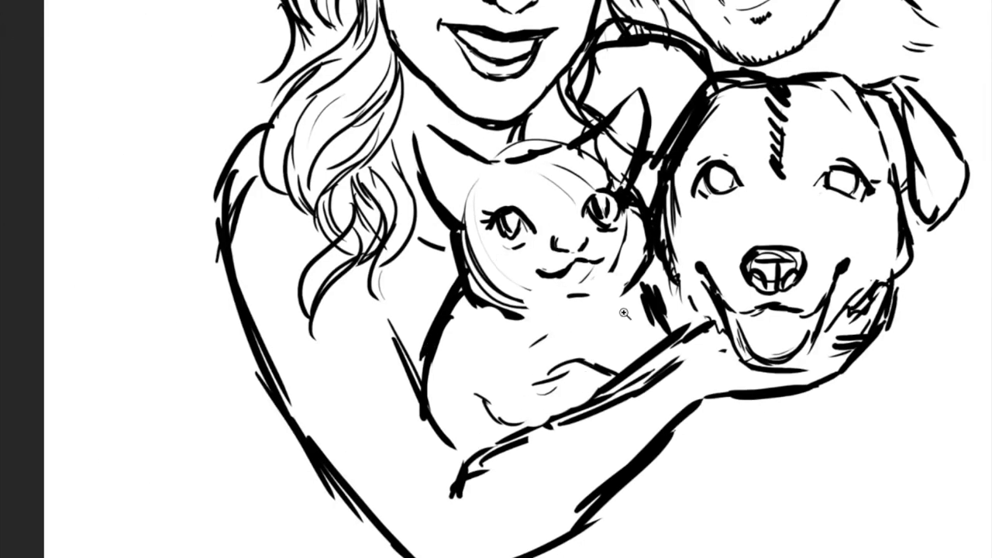
scroll(505, 414, down, 2)
drag(618, 363, 637, 392)
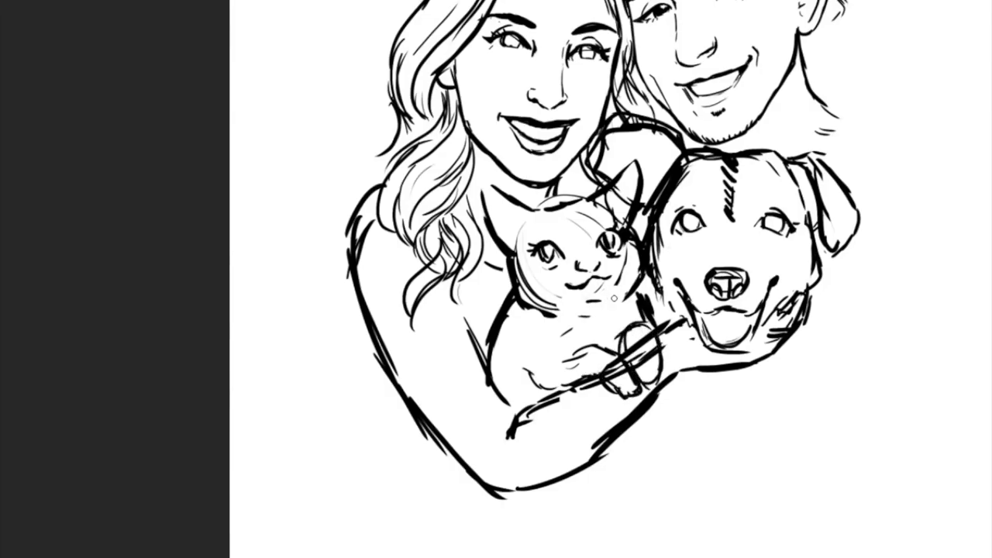
Step: Sketch the man's right shoulder and body contour
drag(791, 337, 725, 372)
drag(783, 143, 891, 200)
drag(892, 287, 756, 492)
Step: Sketch the man's neck, shoulder, arm and body contours
drag(806, 431, 609, 515)
scroll(793, 291, down, 3)
scroll(793, 290, up, 1)
drag(658, 189, 619, 227)
drag(675, 203, 768, 279)
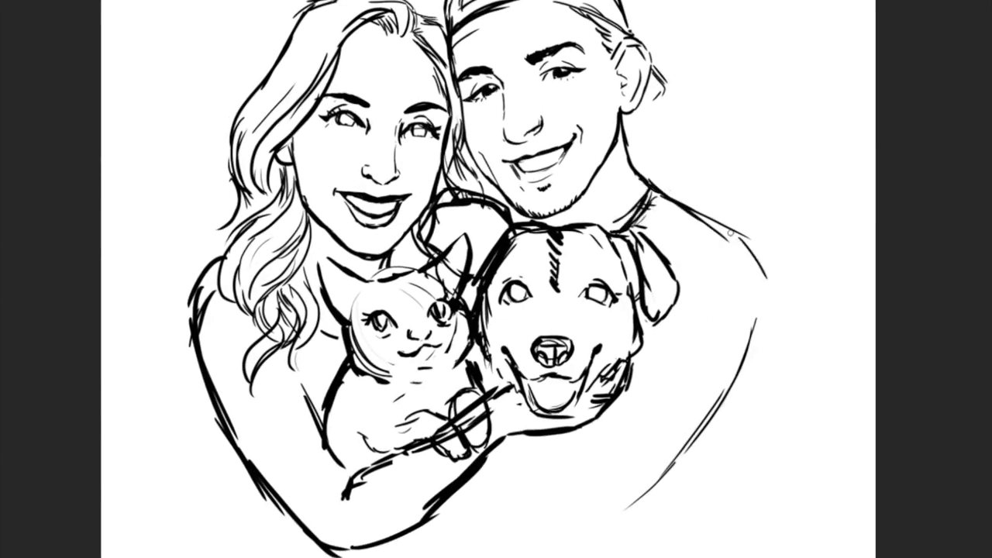
drag(764, 224, 725, 407)
drag(760, 303, 620, 543)
drag(458, 504, 595, 519)
drag(693, 435, 593, 542)
Step: Erase the old arm and hand lines below the cat with a larger eraser
key(e)
drag(465, 535, 558, 465)
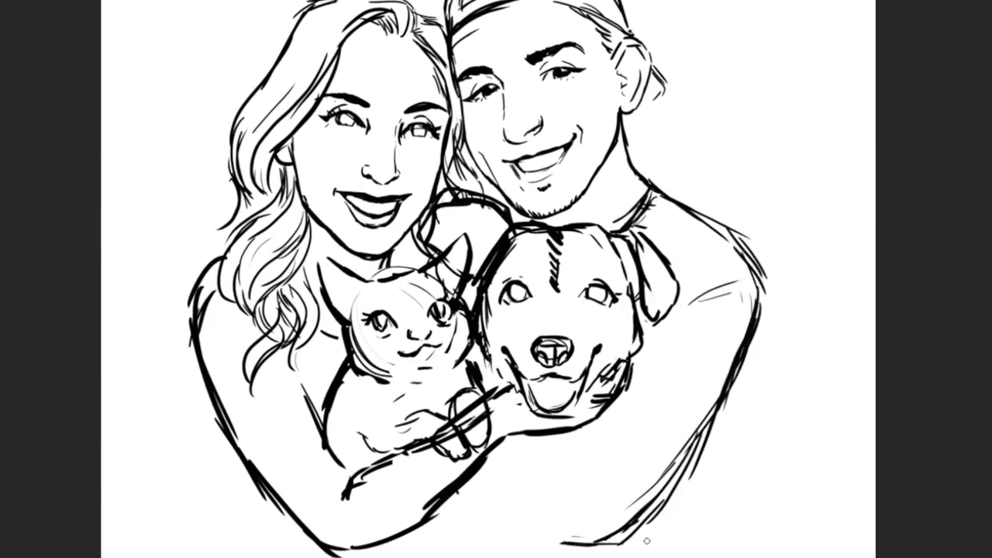
mouse_move(458, 489)
mouse_down()
mouse_move(609, 437)
mouse_move(404, 459)
mouse_move(435, 504)
mouse_up()
key(b)
drag(345, 477, 518, 448)
Step: Draw the new forearm and outline the hand resting over the dog
drag(380, 535, 524, 477)
drag(508, 450, 623, 406)
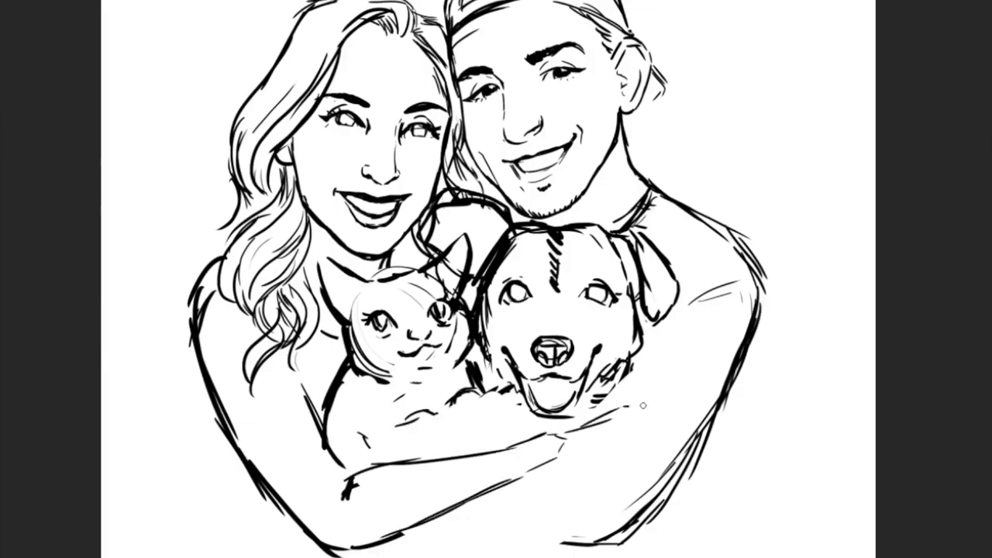
drag(425, 540, 555, 520)
drag(574, 465, 586, 493)
drag(425, 457, 649, 392)
drag(633, 391, 687, 446)
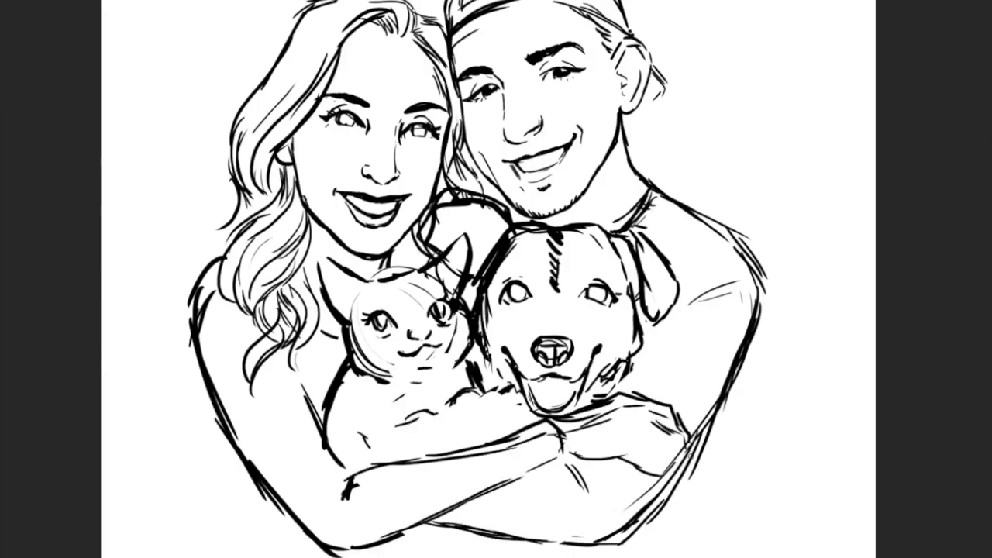
Step: Reshape the cat's body outline and add strokes beneath it
click(703, 317)
mouse_move(325, 468)
mouse_down()
mouse_move(385, 427)
mouse_move(436, 420)
mouse_move(470, 433)
mouse_up()
key(ctrl+z)
drag(471, 392, 441, 461)
mouse_move(366, 438)
mouse_down()
mouse_move(333, 468)
mouse_move(428, 473)
mouse_move(438, 495)
mouse_up()
drag(474, 415, 436, 490)
Step: With a smaller brush, sketch hair strokes between the two faces
key(ctrl+minus)
drag(690, 370, 538, 316)
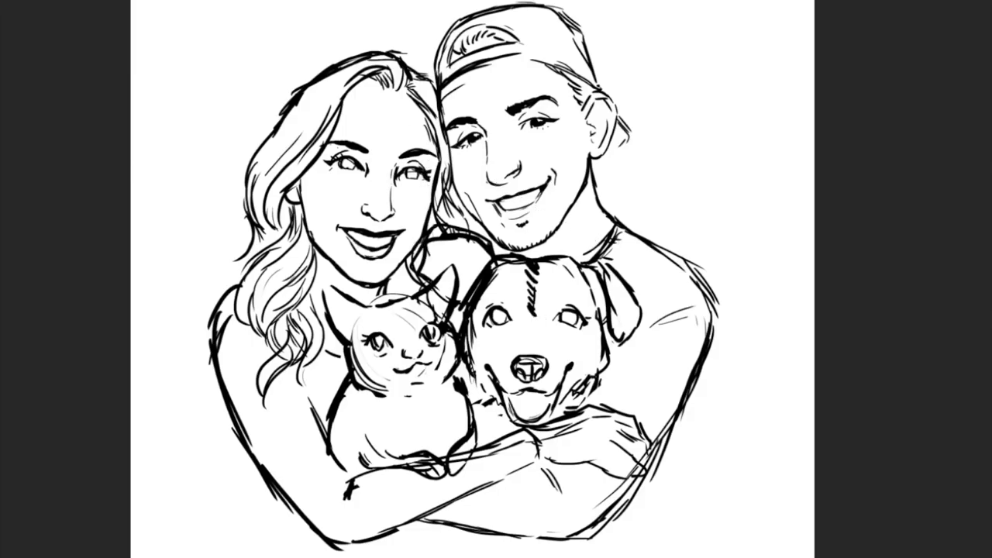
key(ctrl+plus)
key(ctrl+plus)
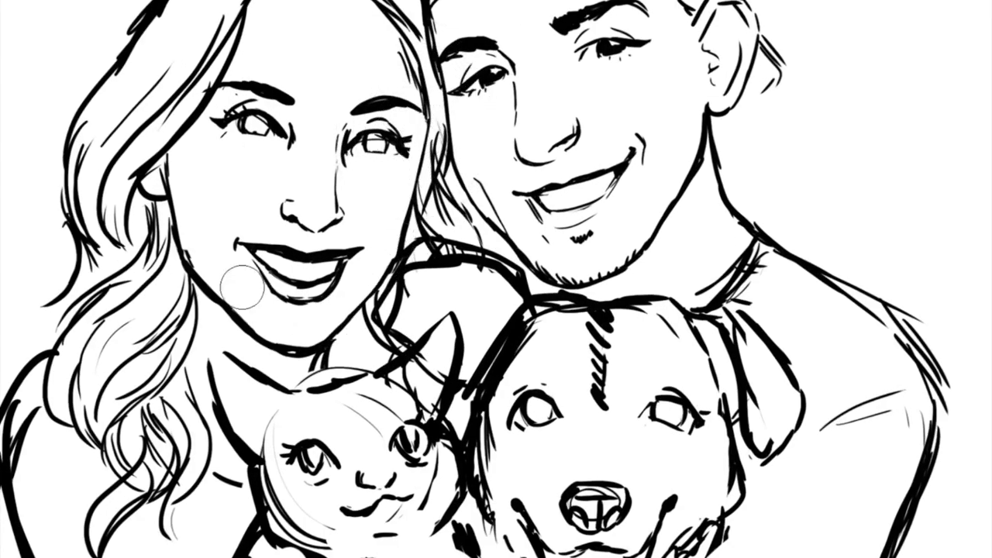
key([)
key([)
key([)
key([)
mouse_move(358, 306)
mouse_down()
mouse_move(409, 211)
mouse_move(431, 116)
mouse_move(412, 217)
mouse_up()
key(ctrl+minus)
key(ctrl+plus)
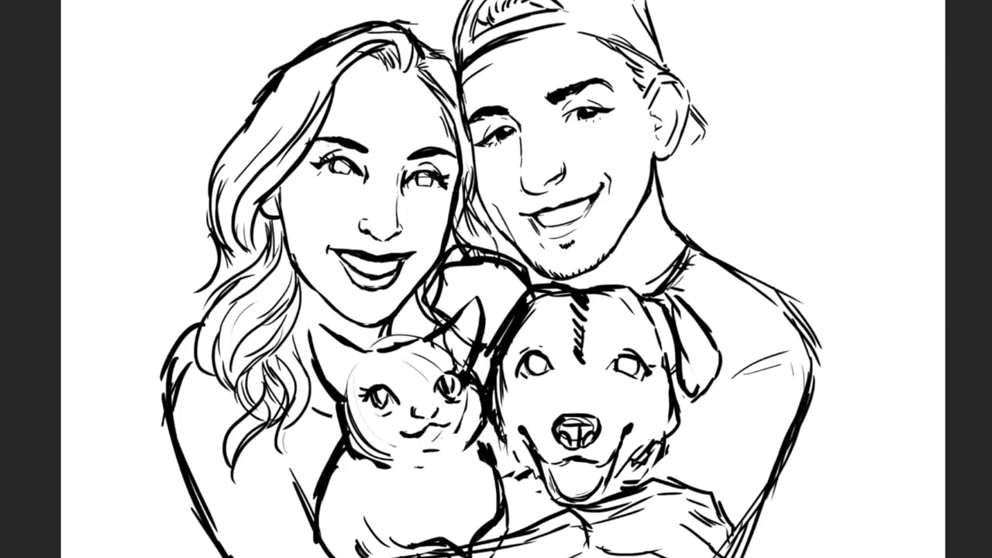
scroll(636, 124, down, 2)
drag(686, 119, 635, 124)
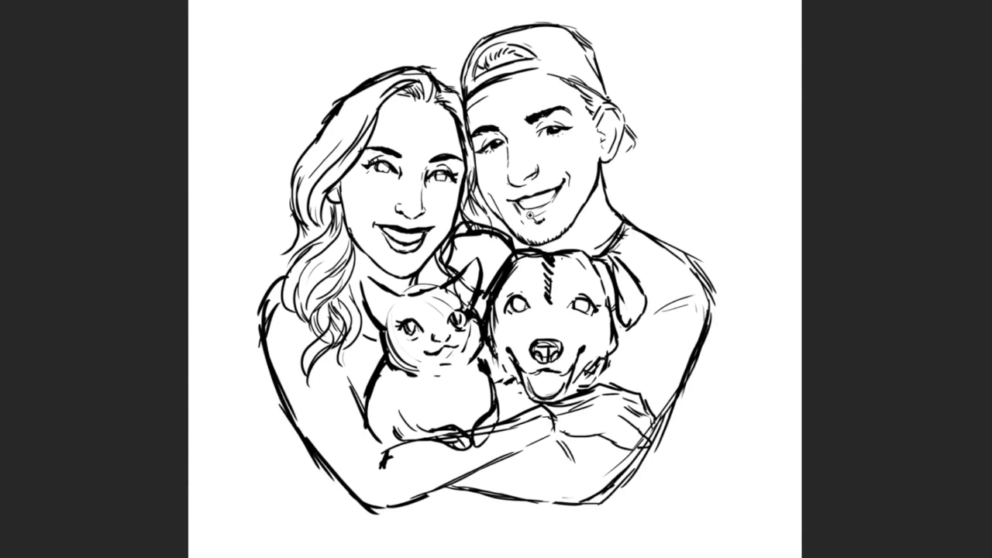
Step: Erase the man's backwards cap and draw a new head outline with hair strokes
scroll(635, 124, up, 1)
scroll(398, 144, up, 2)
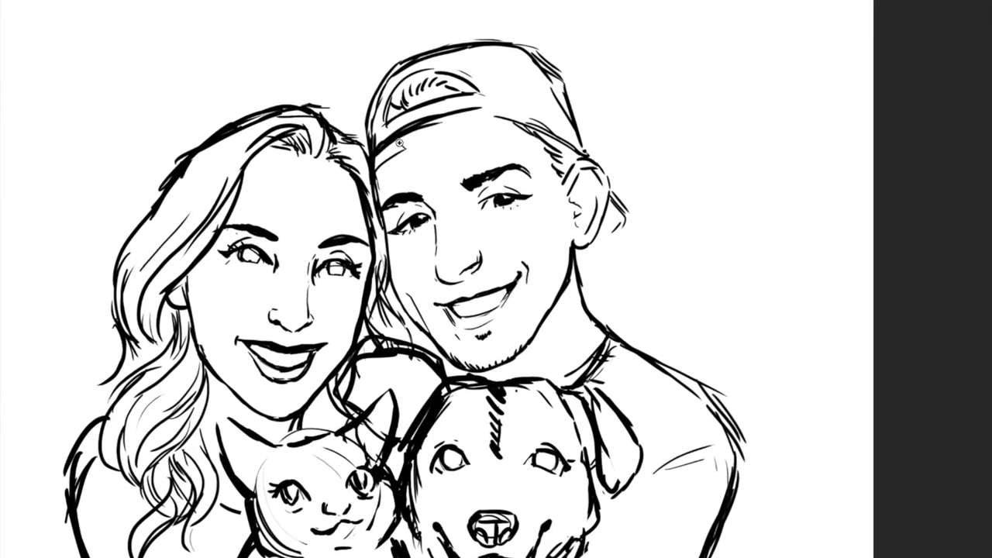
mouse_move(551, 104)
mouse_down()
mouse_move(543, 137)
mouse_move(411, 86)
mouse_move(624, 226)
mouse_up()
mouse_move(439, 107)
mouse_down()
mouse_move(387, 112)
mouse_move(357, 155)
mouse_move(457, 48)
mouse_move(535, 57)
mouse_up()
drag(365, 74, 497, 37)
drag(436, 77, 471, 88)
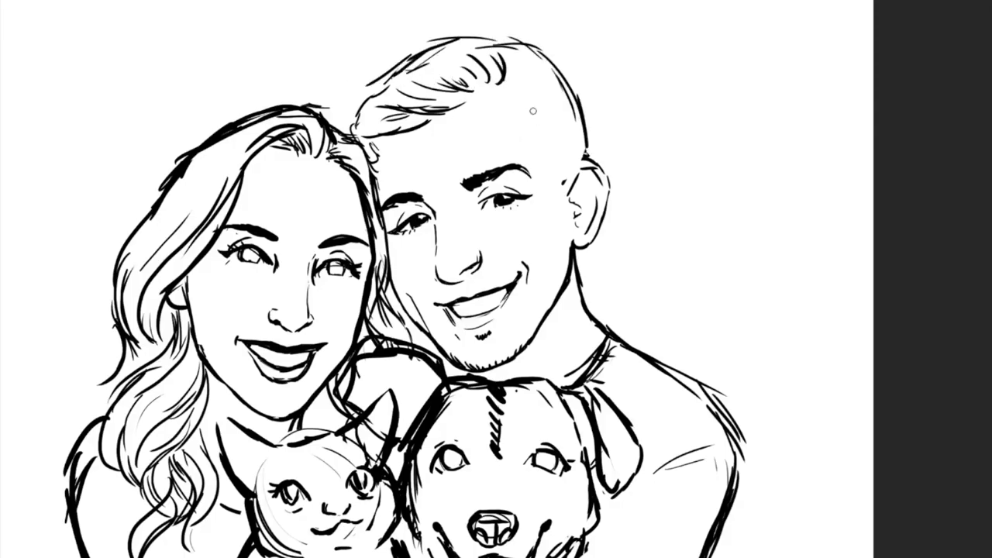
drag(358, 93, 446, 31)
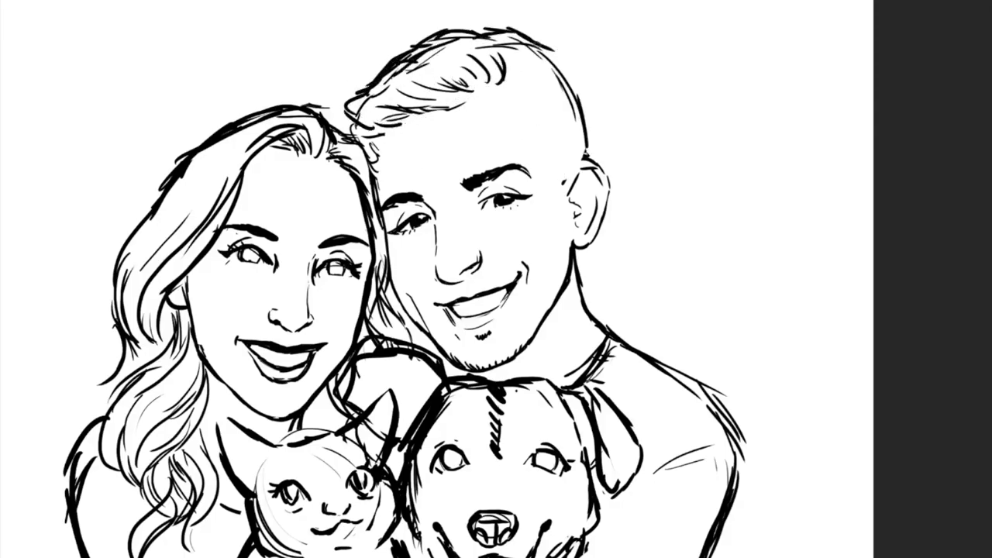
Step: Add hairline, ear and back-of-head strokes, inking the hair down toward the ear
drag(569, 45, 534, 89)
drag(508, 99, 557, 78)
drag(547, 142, 571, 191)
drag(592, 77, 573, 155)
scroll(620, 88, down, 2)
scroll(620, 88, up, 2)
drag(512, 61, 586, 112)
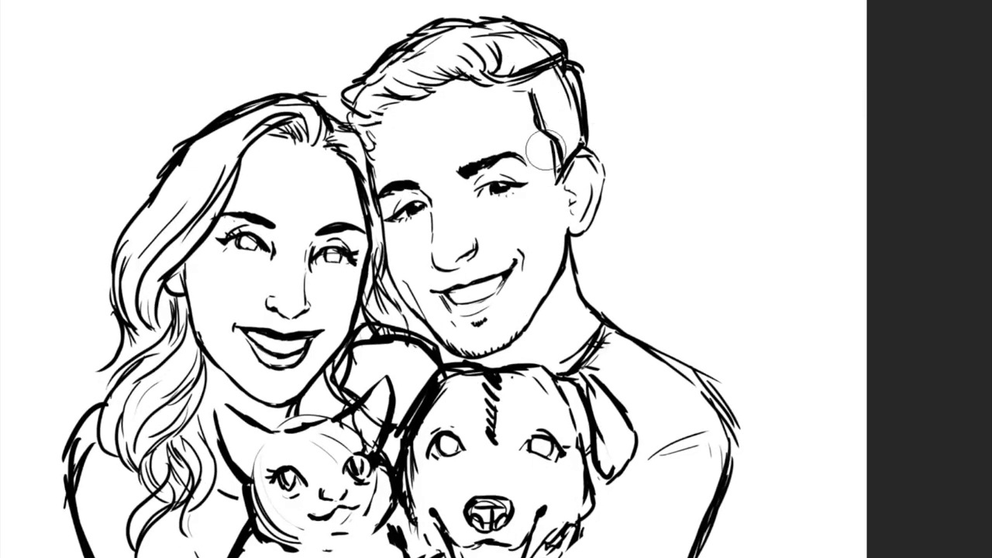
drag(547, 174, 473, 167)
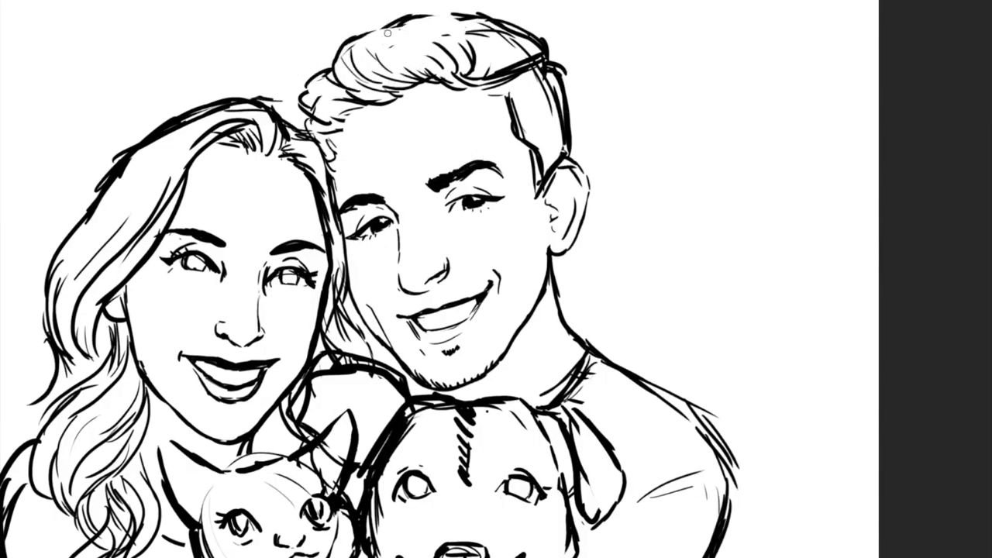
scroll(628, 180, down, 2)
scroll(627, 179, down, 1)
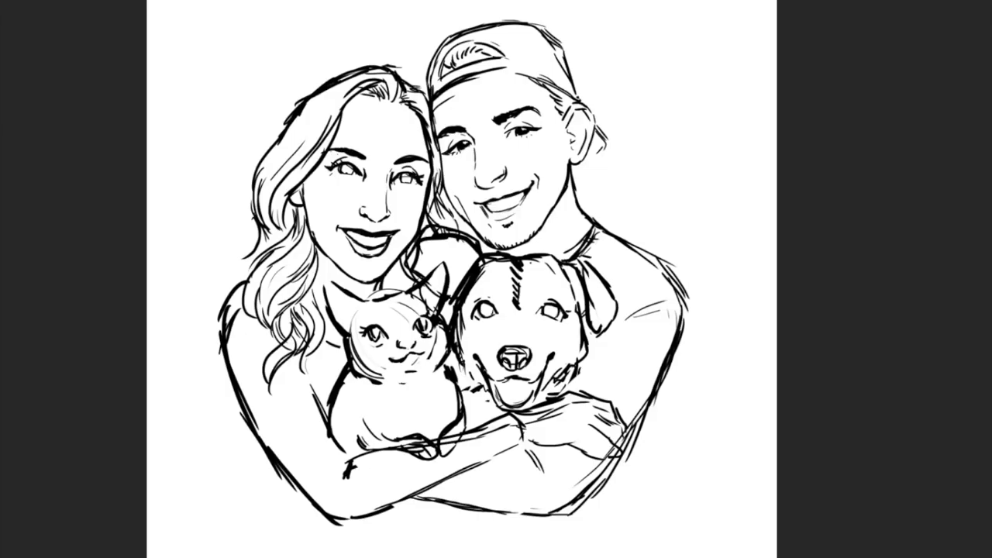
key(ctrl+z)
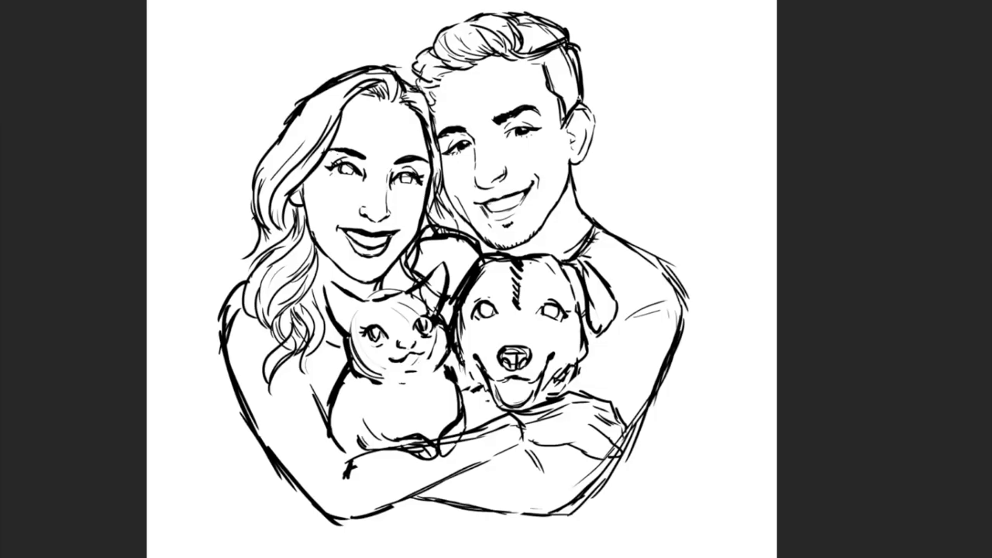
key(ctrl+z)
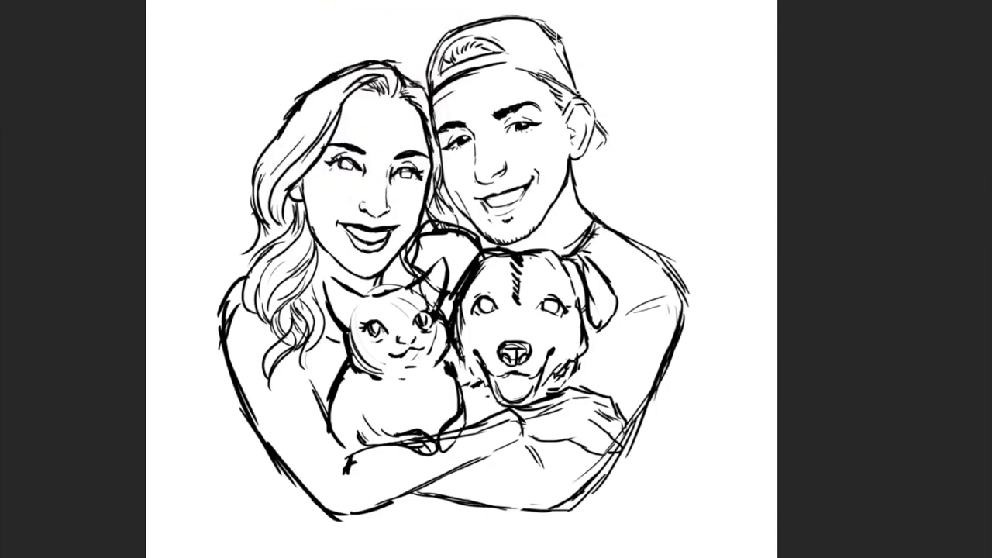
key(ctrl+shift+x)
Step: Set the Forward Warp brush Size to 644 and push the woman's head outline slightly
drag(903, 23, 902, 23)
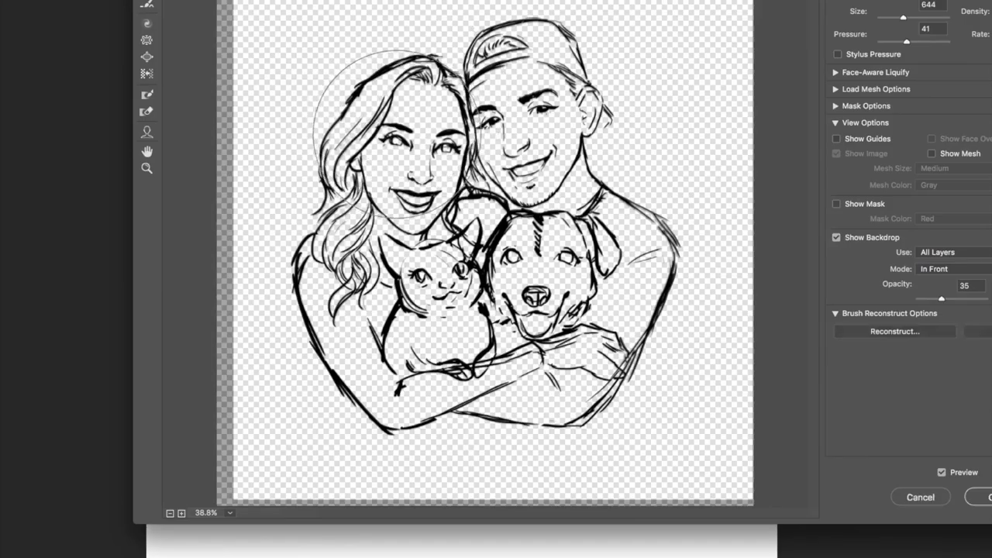
drag(364, 101, 481, 85)
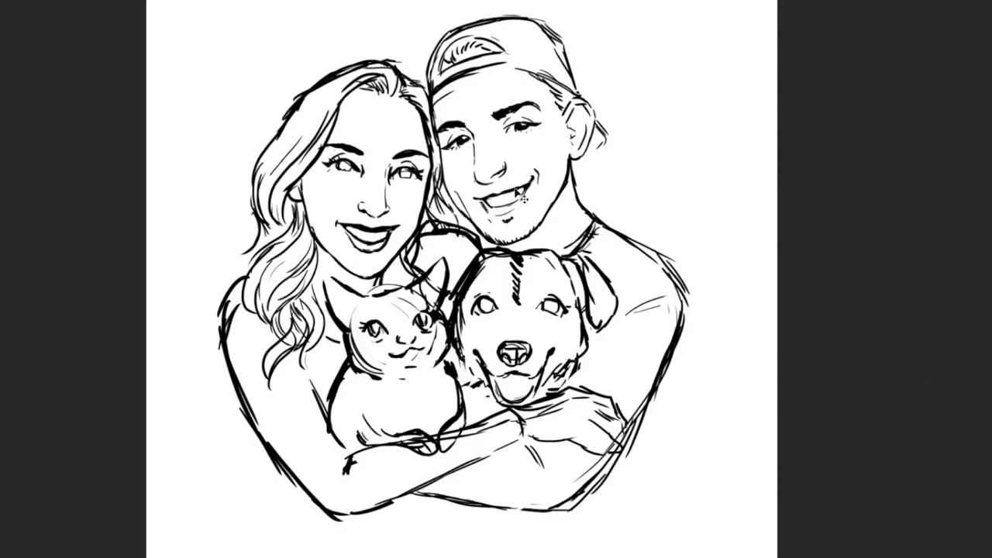
scroll(368, 147, up, 1)
Step: Fade the sketch to light grey and ink the woman's hairline, cheek and jaw
key(ctrl+minus)
key(4)
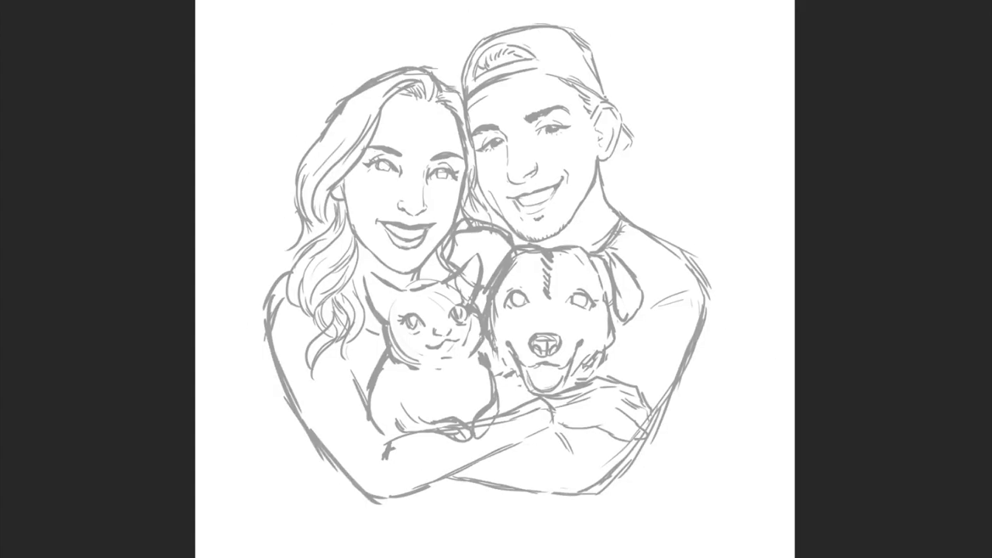
click(507, 111)
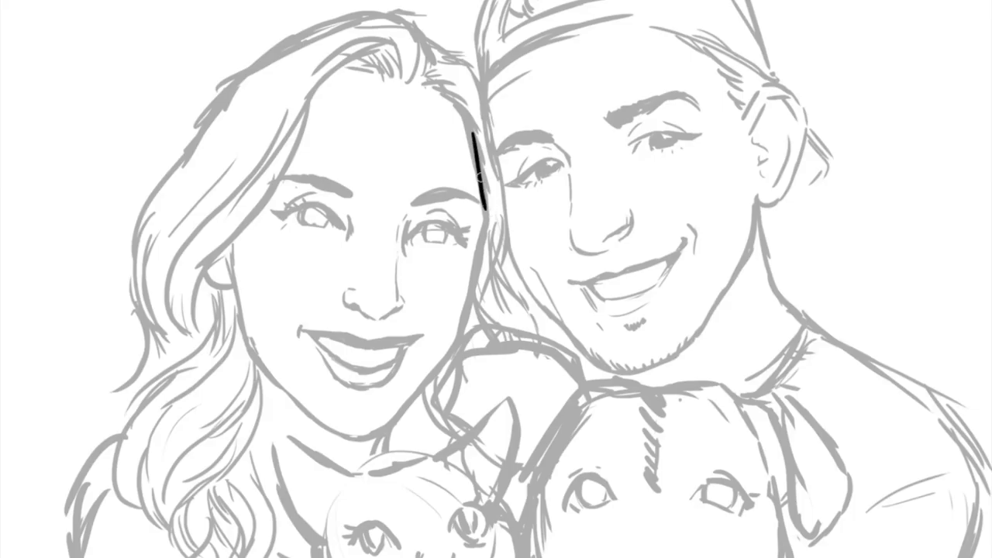
mouse_move(419, 83)
mouse_down()
mouse_move(480, 155)
mouse_move(500, 306)
mouse_move(395, 419)
mouse_up()
key(ctrl+plus)
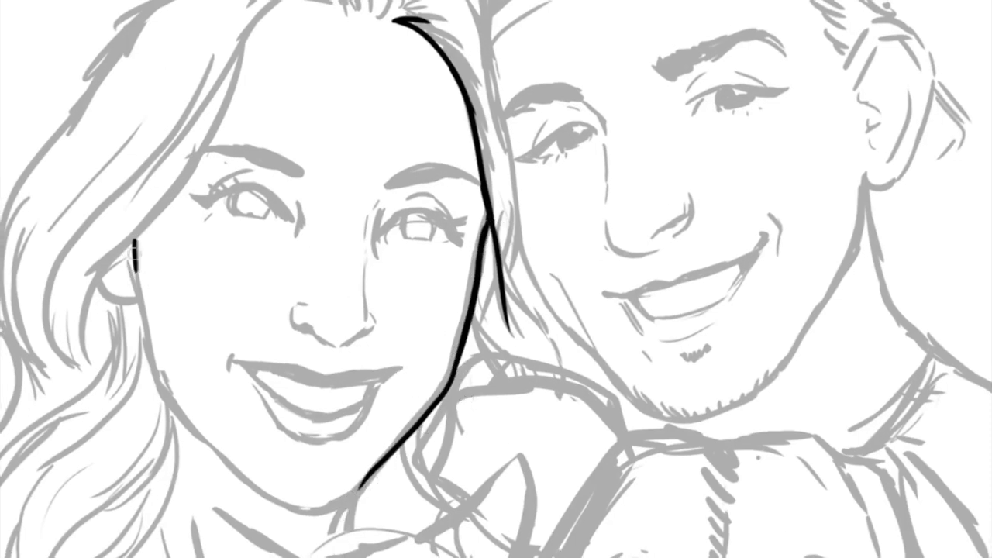
mouse_move(131, 233)
mouse_down()
mouse_move(155, 373)
mouse_move(176, 404)
mouse_up()
key(ctrl+plus)
drag(138, 308, 502, 458)
Step: Ink the first eye's lash lines, a longer winged flick and the iris, redoing the lower lash
scroll(502, 458, up, 5)
mouse_move(490, 277)
mouse_down()
mouse_move(648, 268)
mouse_move(661, 277)
mouse_move(534, 284)
mouse_up()
drag(672, 253, 659, 267)
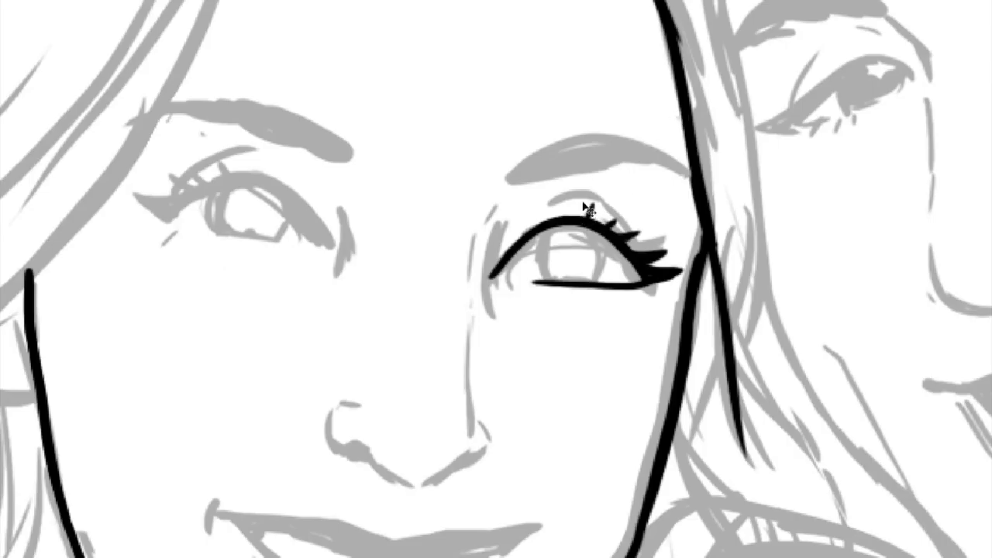
key(ctrl+z)
scroll(572, 182, down, 5)
scroll(486, 275, up, 4)
key(ctrl+z)
key(ctrl+z)
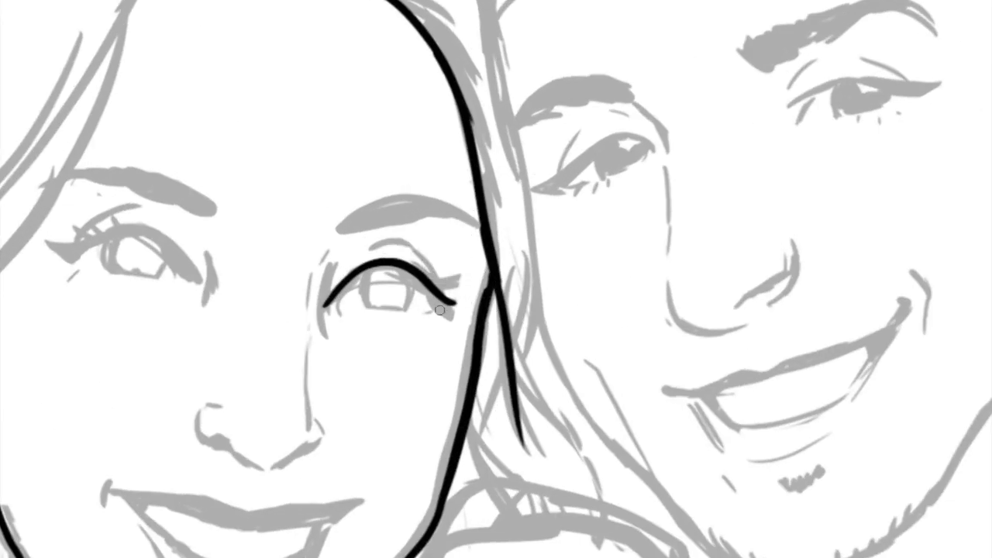
scroll(465, 338, up, 3)
mouse_move(354, 290)
mouse_down()
mouse_move(455, 290)
mouse_move(314, 295)
mouse_up()
mouse_move(456, 291)
mouse_down()
mouse_move(494, 272)
mouse_move(425, 253)
mouse_move(598, 226)
mouse_up()
drag(504, 232, 497, 299)
mouse_move(566, 228)
mouse_down()
mouse_move(602, 221)
mouse_move(748, 222)
mouse_move(641, 239)
mouse_move(626, 261)
mouse_up()
Step: Rework that eye's lower eyelid line and add lash ticks at its outer corner
scroll(542, 272, down, 3)
scroll(543, 272, up, 3)
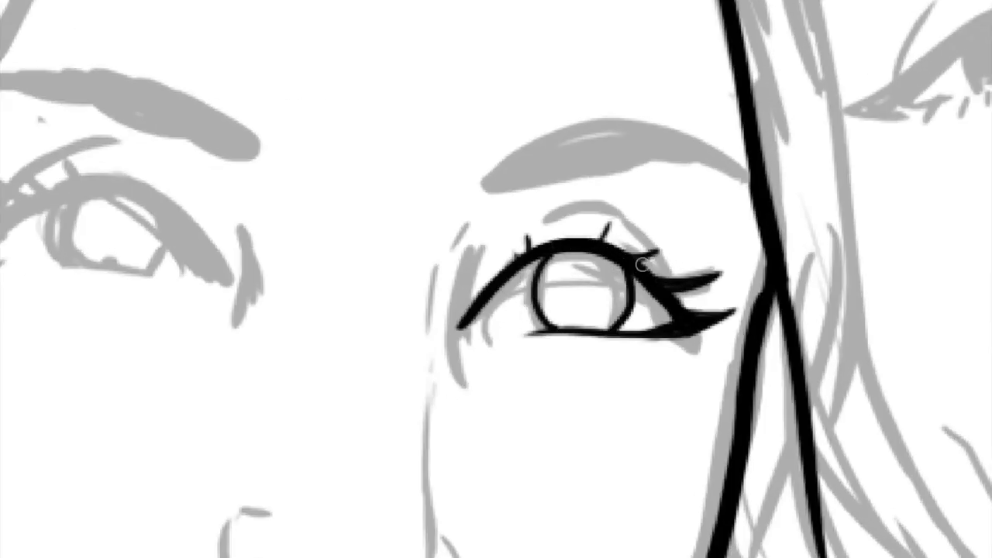
scroll(347, 262, down, 2)
key(ctrl+z)
mouse_move(568, 338)
mouse_down()
mouse_move(682, 335)
mouse_move(649, 331)
mouse_up()
key(ctrl+z)
scroll(632, 349, down, 3)
scroll(632, 349, up, 4)
key(ctrl+z)
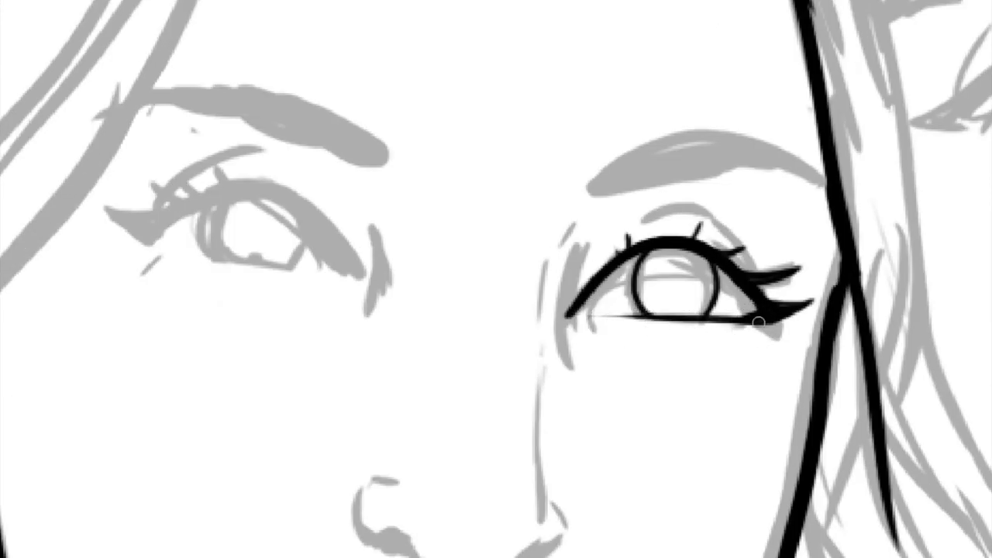
drag(614, 316, 670, 313)
scroll(644, 310, down, 3)
scroll(644, 263, up, 1)
mouse_move(679, 259)
mouse_down()
mouse_move(682, 273)
mouse_move(628, 267)
mouse_up()
drag(673, 260, 676, 271)
scroll(651, 263, up, 2)
Step: Ink the left eye's upper lid, lash flick, lower lid and round iris, and thicken the right wing
drag(477, 270, 292, 220)
key(ctrl+z)
key(ctrl+z)
key(ctrl+z)
mouse_move(478, 271)
mouse_down()
mouse_move(271, 248)
mouse_move(253, 216)
mouse_move(325, 207)
mouse_up()
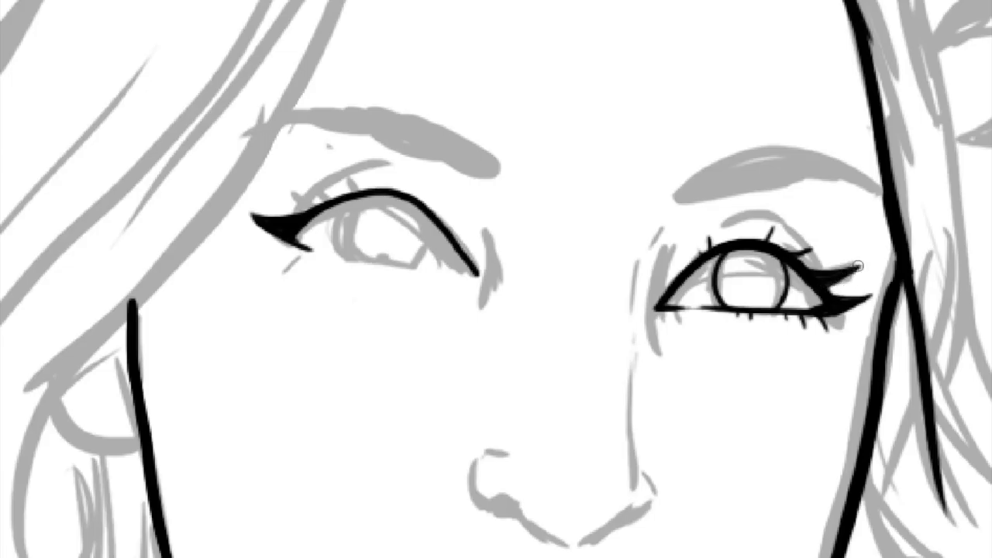
drag(831, 308, 874, 296)
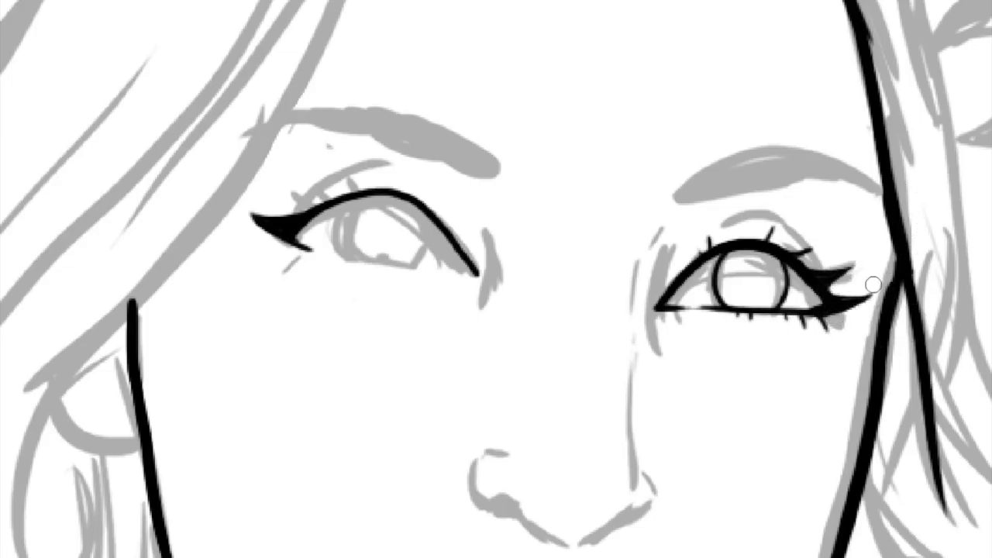
drag(320, 206, 286, 193)
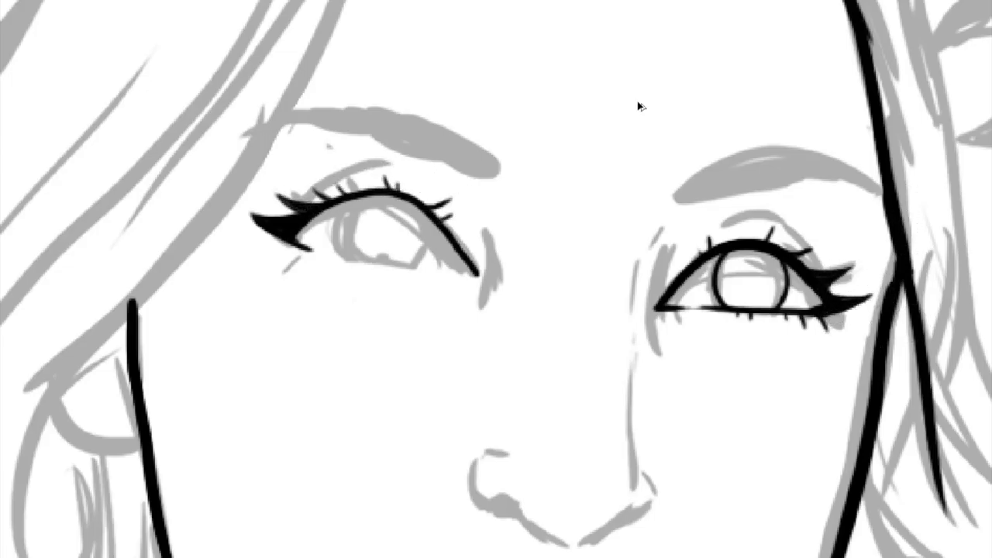
drag(298, 239, 412, 264)
scroll(342, 207, down, 5)
scroll(669, 199, up, 8)
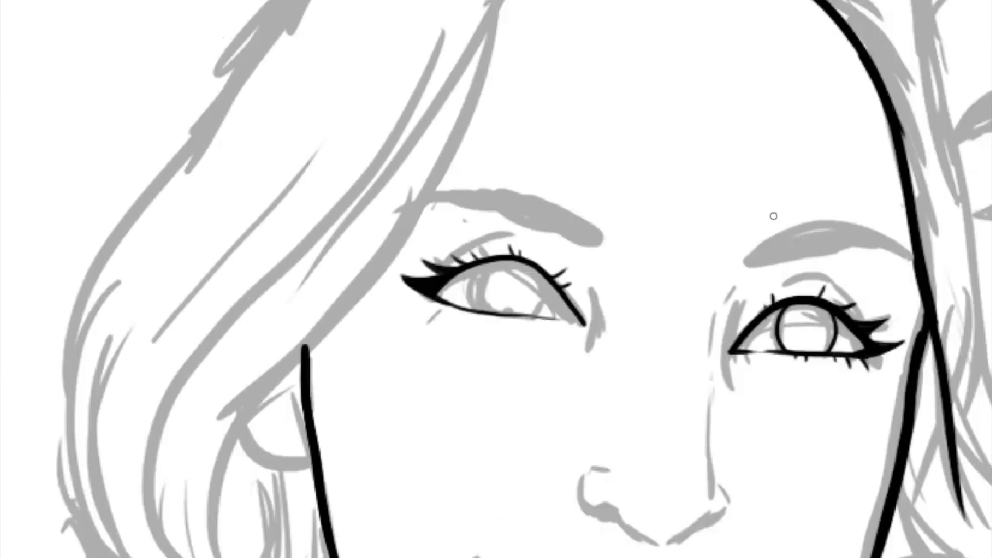
scroll(670, 199, down, 2)
mouse_move(481, 256)
mouse_down()
mouse_move(463, 314)
mouse_move(539, 288)
mouse_move(534, 258)
mouse_up()
scroll(535, 259, down, 2)
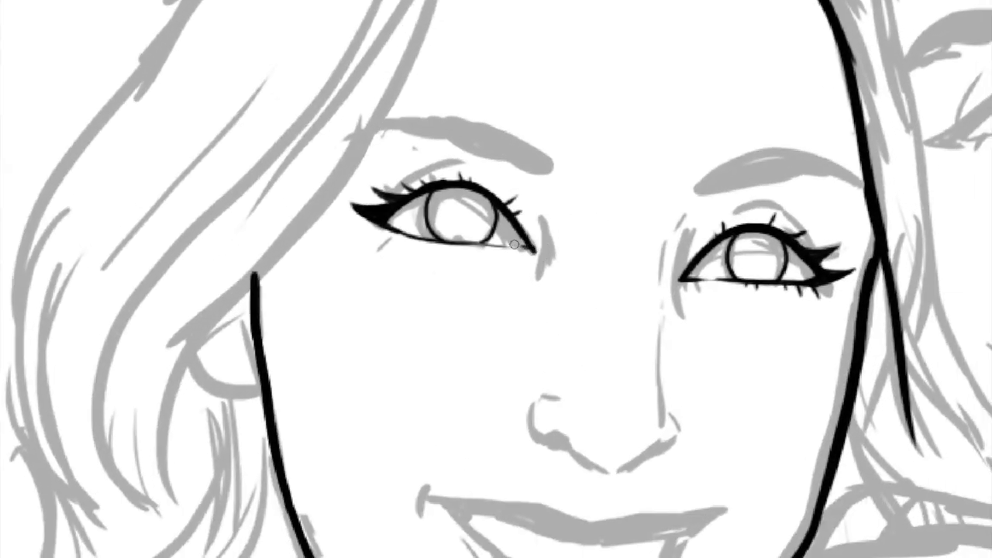
Step: Start the nose with its right side and nostril
mouse_move(657, 332)
mouse_down()
mouse_move(669, 428)
mouse_move(592, 442)
mouse_move(555, 419)
mouse_move(559, 448)
mouse_up()
drag(656, 400, 545, 345)
scroll(545, 345, down, 3)
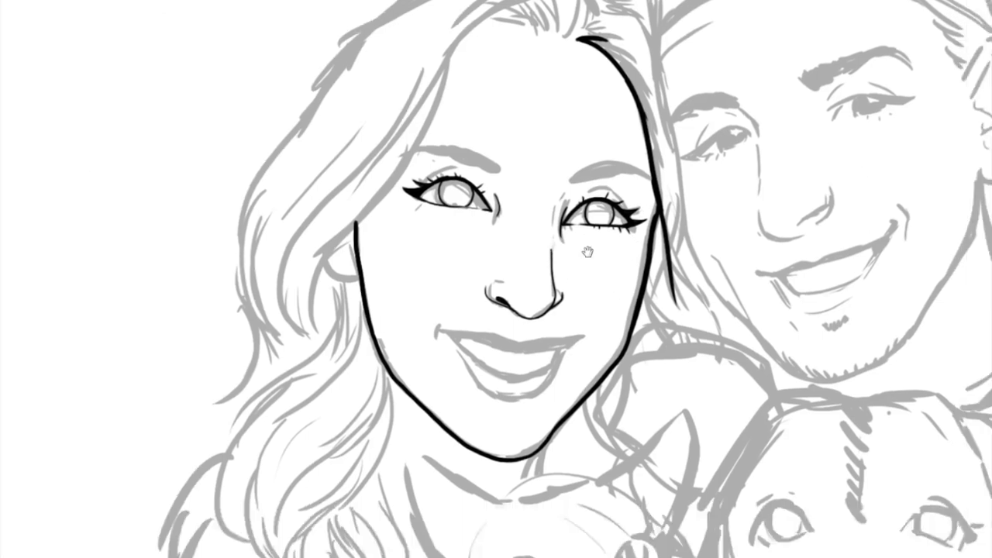
Step: Undo stray nose strokes and add a short line at the right eye's inner corner
scroll(480, 280, up, 5)
key(ctrl+z)
key(ctrl+z)
key(ctrl+z)
scroll(480, 280, down, 3)
drag(531, 209, 521, 250)
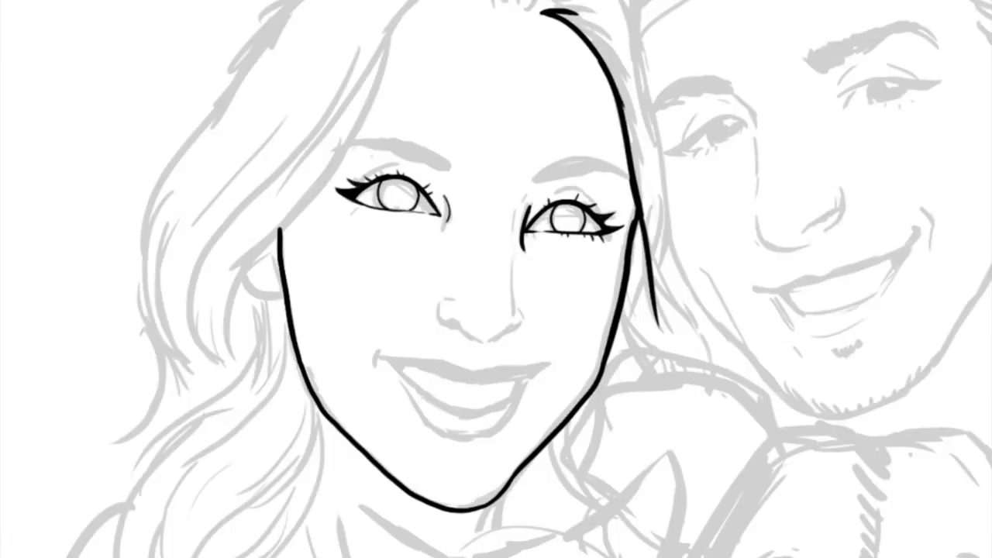
mouse_move(447, 321)
mouse_down()
mouse_move(516, 322)
mouse_move(465, 326)
mouse_move(513, 333)
mouse_move(525, 313)
mouse_up()
key(ctrl+z)
scroll(526, 297, down, 3)
scroll(527, 297, up, 4)
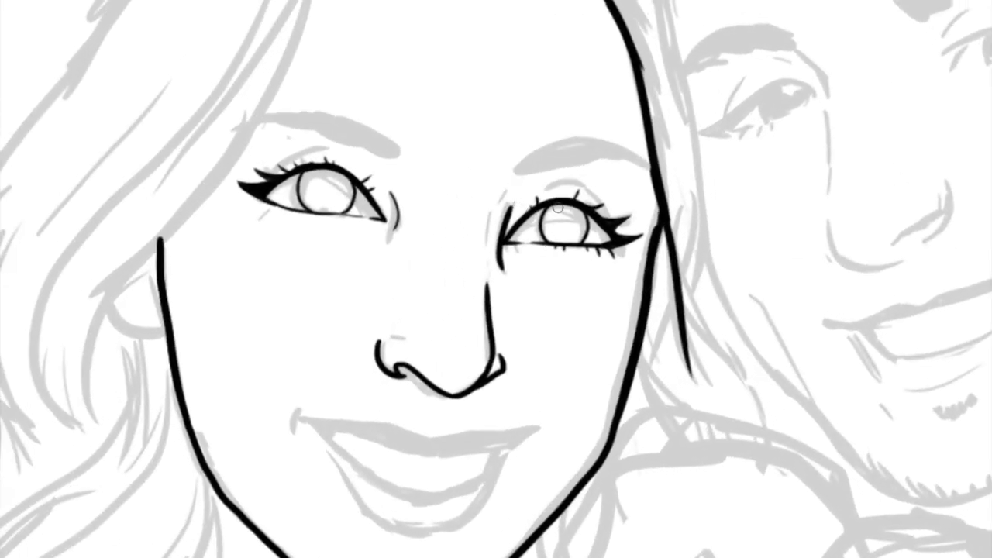
Step: Ink and fill out the eyebrow above the right eye
drag(543, 159, 639, 138)
drag(569, 149, 652, 139)
scroll(651, 144, down, 3)
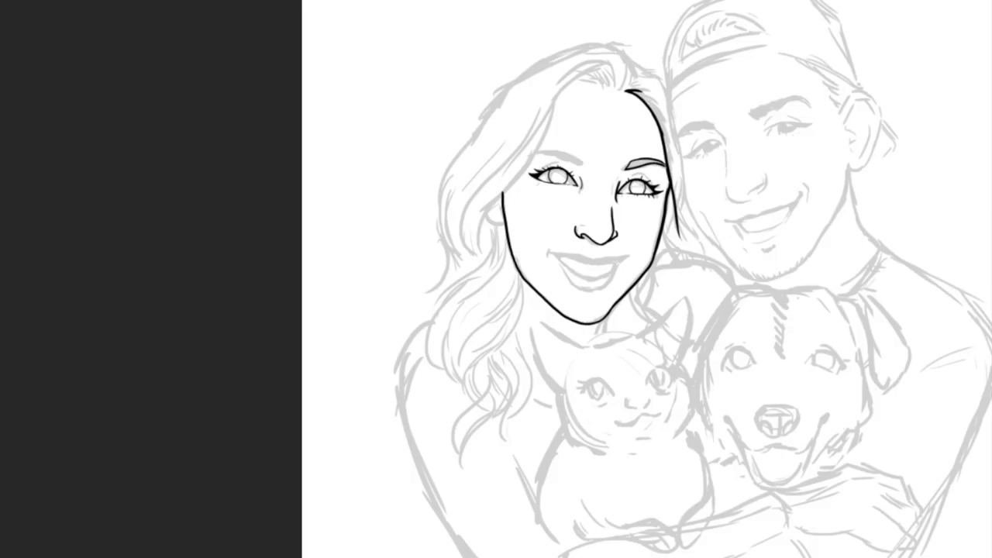
scroll(651, 143, up, 4)
Step: Reposition the left eye with Free Transform, then erase and redraw its lower lid
drag(469, 159, 465, 155)
key(ctrl+t)
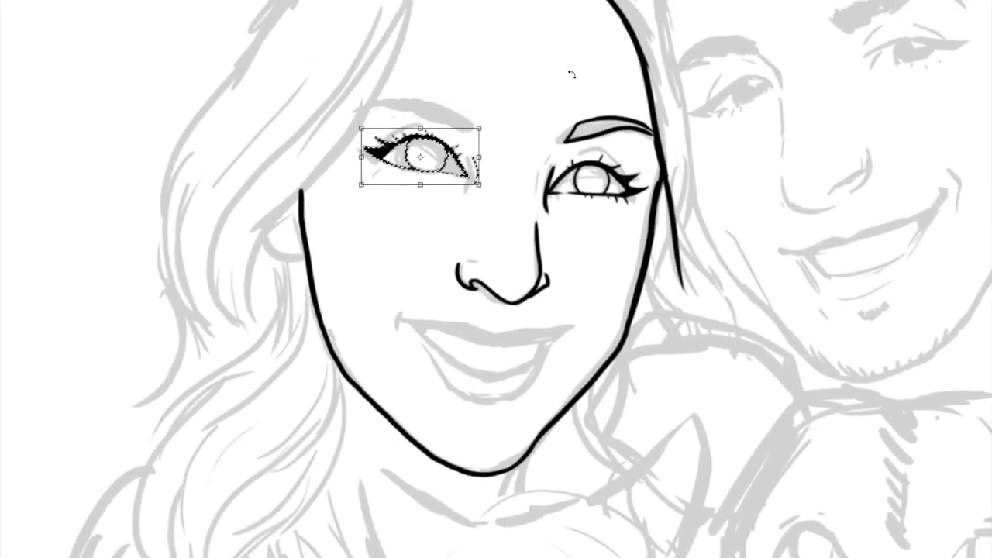
key(Return)
scroll(419, 155, down, 3)
scroll(418, 155, up, 4)
drag(262, 247, 421, 279)
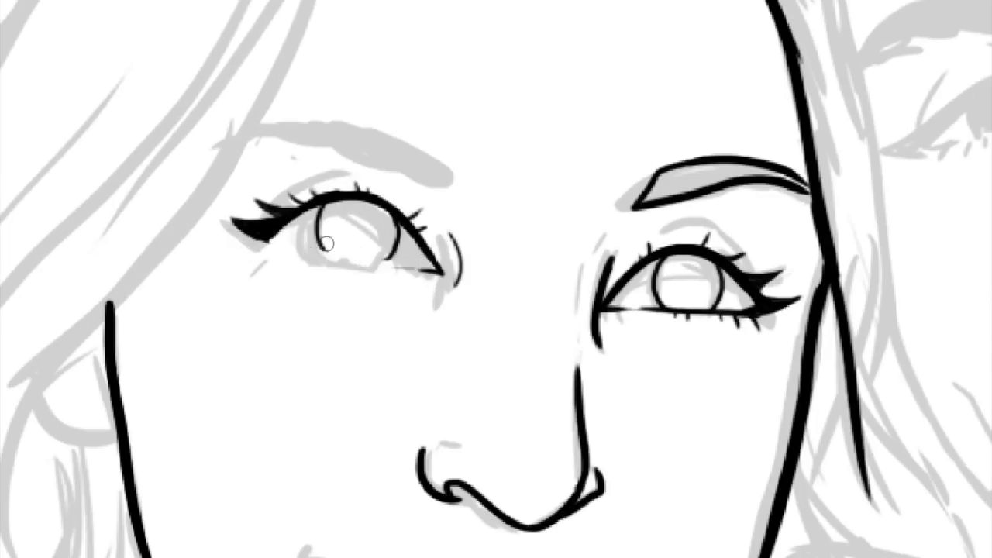
drag(262, 247, 419, 271)
scroll(578, 142, down, 3)
scroll(579, 142, up, 4)
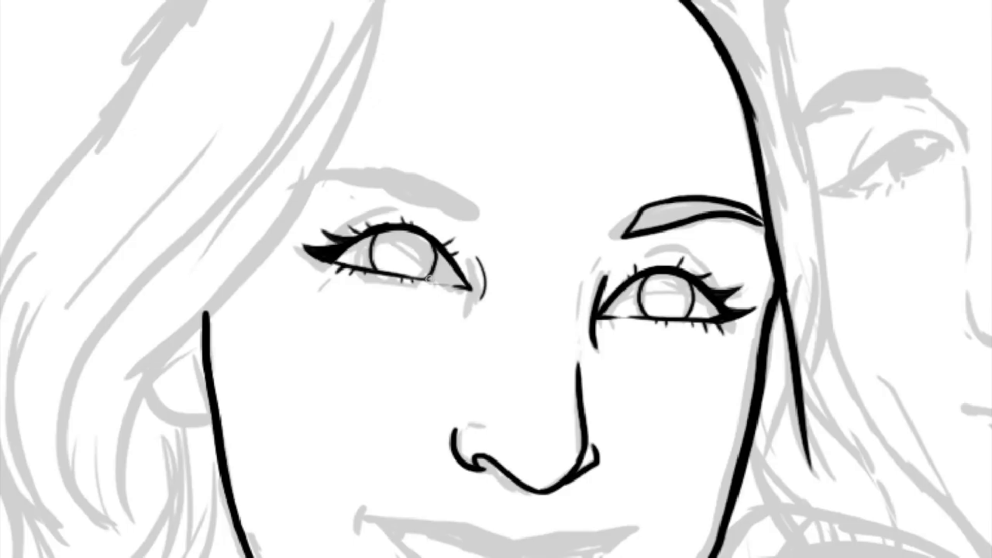
scroll(428, 279, down, 2)
Step: Ink the left eyebrow as a darkened, outlined shape
drag(326, 169, 465, 198)
drag(364, 182, 473, 205)
scroll(560, 144, down, 3)
scroll(560, 144, up, 3)
mouse_move(357, 279)
mouse_down()
mouse_move(474, 273)
mouse_move(465, 281)
mouse_up()
mouse_move(355, 260)
mouse_down()
mouse_move(388, 249)
mouse_move(467, 274)
mouse_up()
scroll(511, 210, down, 2)
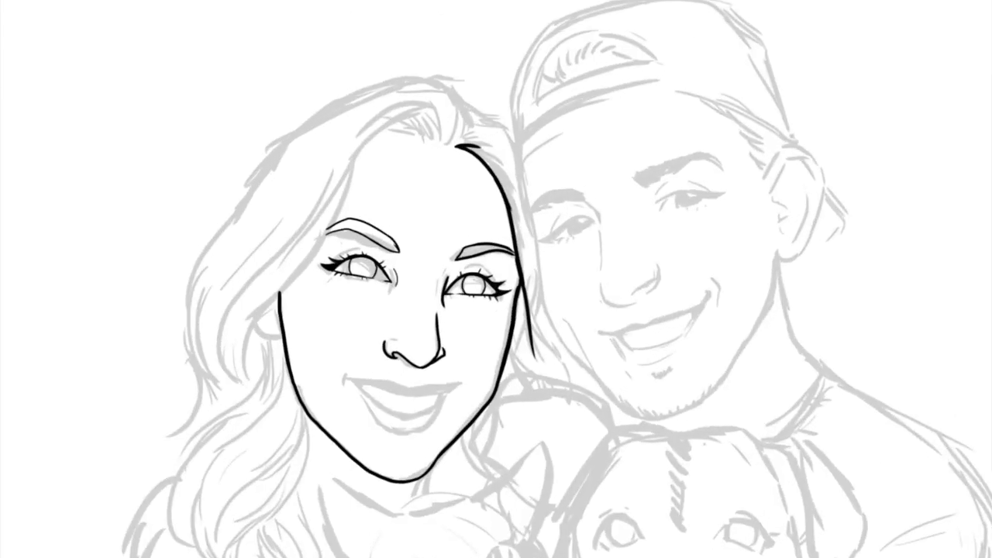
Step: Ink the upper lip line corner to corner and the lower lip contour toward the chin
scroll(486, 298, up, 2)
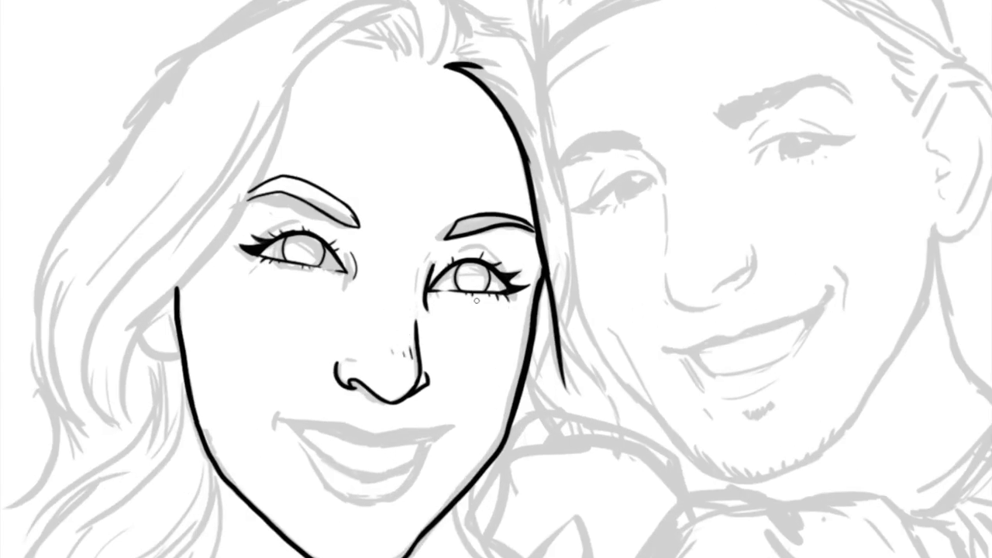
scroll(558, 310, up, 1)
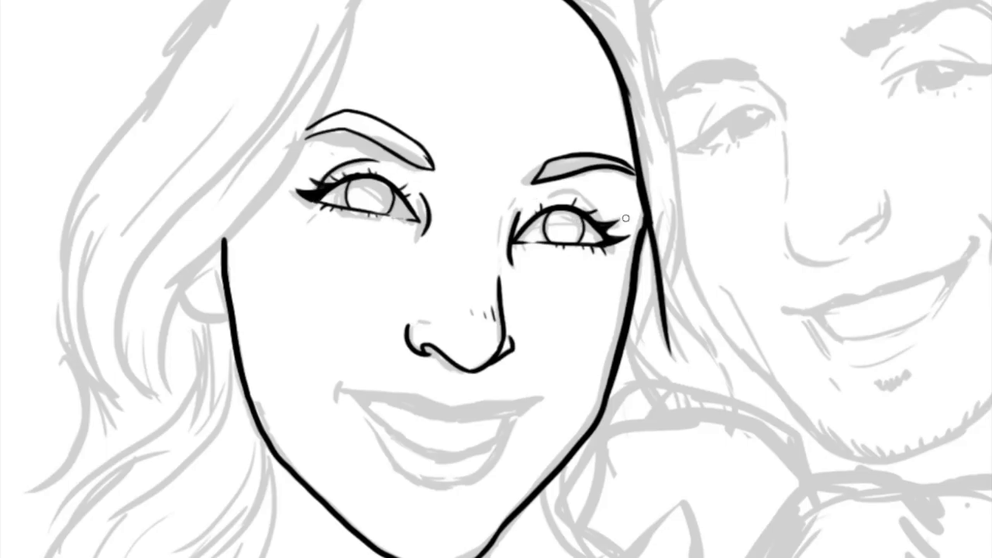
drag(603, 239, 578, 221)
drag(330, 378, 449, 409)
scroll(454, 395, up, 1)
mouse_move(366, 364)
mouse_down()
mouse_move(435, 358)
mouse_move(472, 336)
mouse_up()
drag(386, 350, 484, 341)
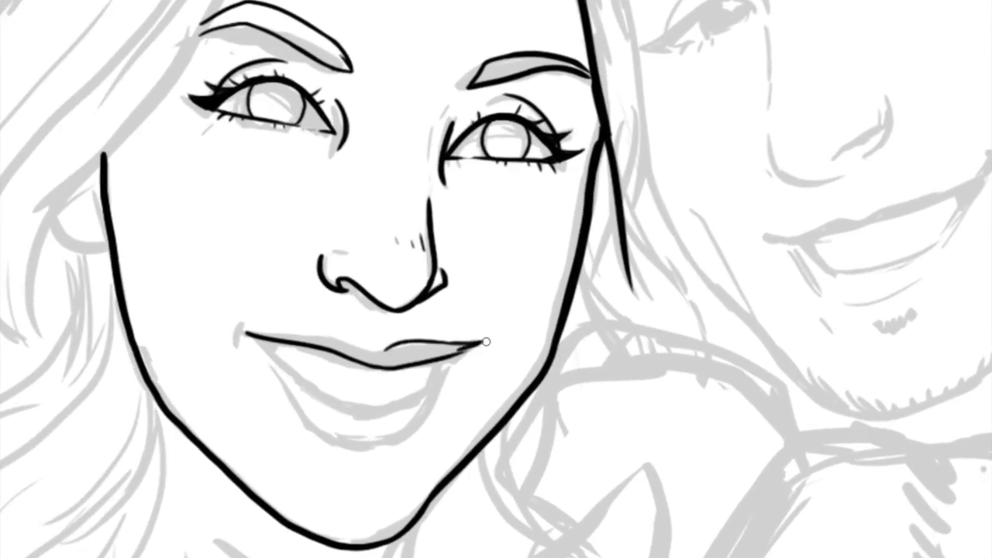
drag(245, 333, 383, 344)
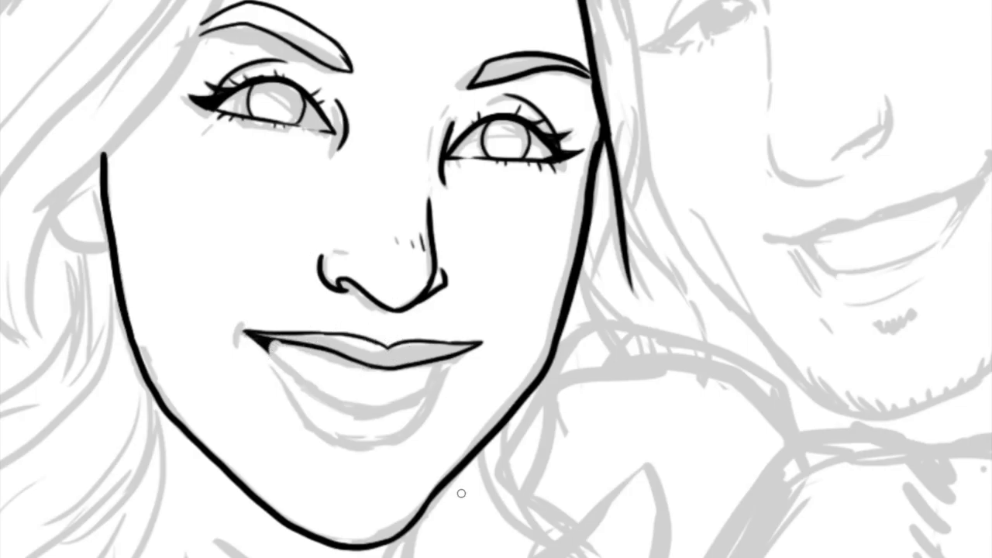
drag(269, 351, 376, 407)
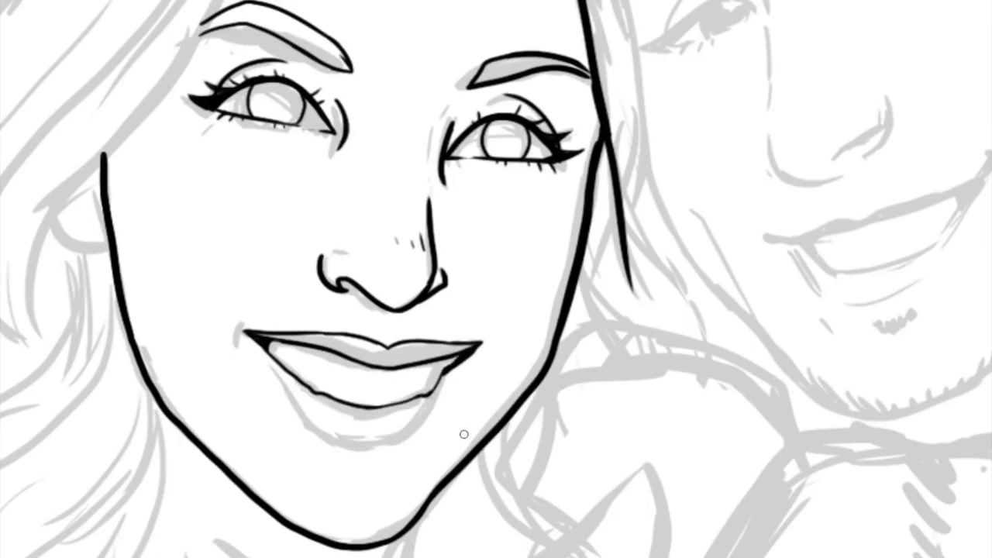
drag(474, 350, 371, 440)
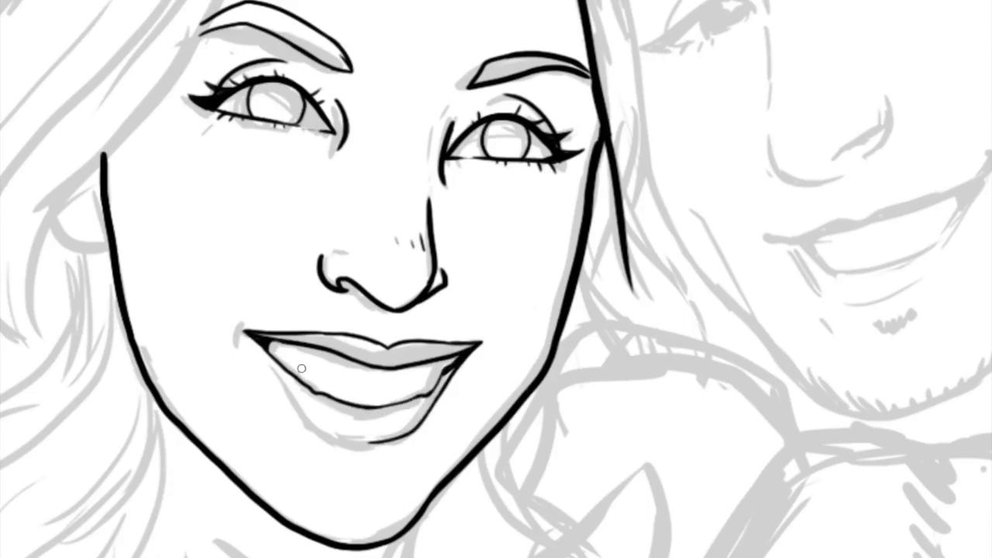
drag(419, 403, 406, 352)
mouse_move(234, 284)
mouse_down()
mouse_move(363, 394)
mouse_move(303, 417)
mouse_up()
Step: Add the lower lip's inner line, then erase and redraw parts of the upper lip
scroll(298, 382, up, 1)
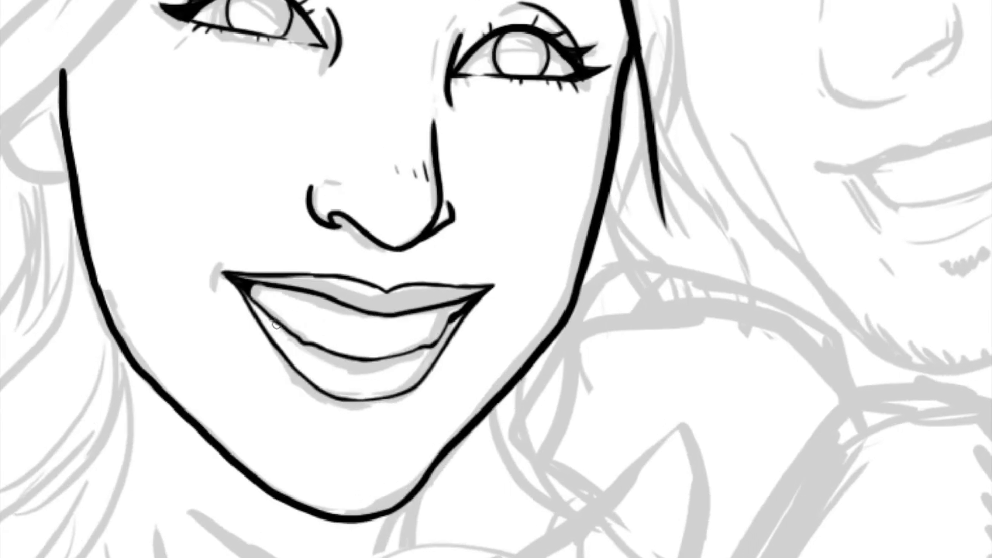
drag(310, 347, 428, 348)
scroll(436, 354, down, 3)
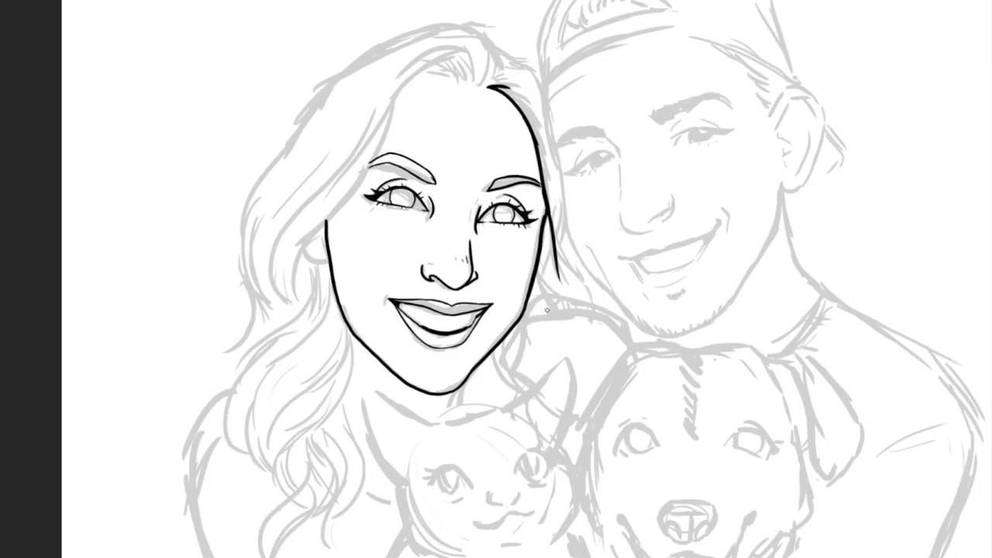
scroll(548, 311, up, 3)
scroll(465, 322, down, 3)
scroll(615, 271, up, 1)
scroll(616, 271, up, 2)
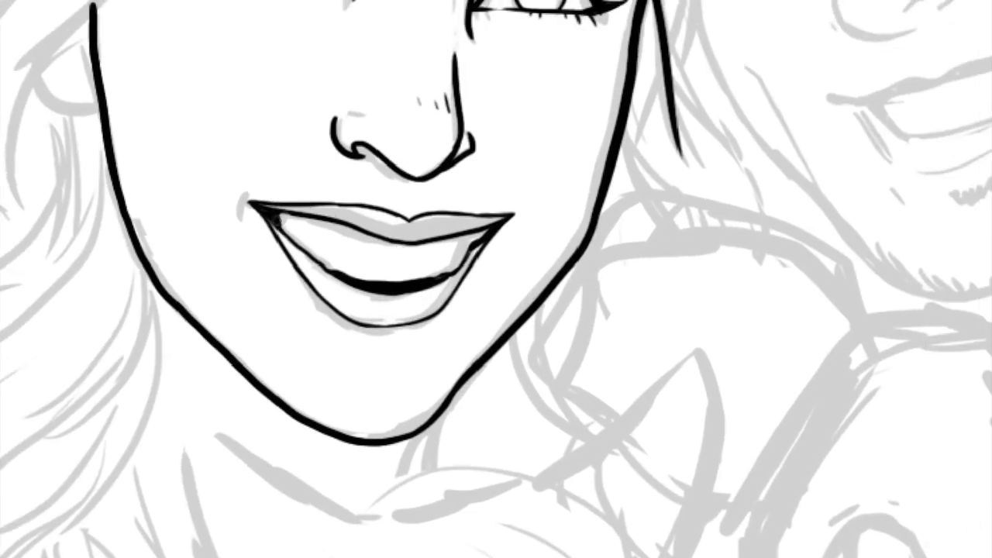
scroll(327, 182, down, 4)
scroll(407, 224, up, 3)
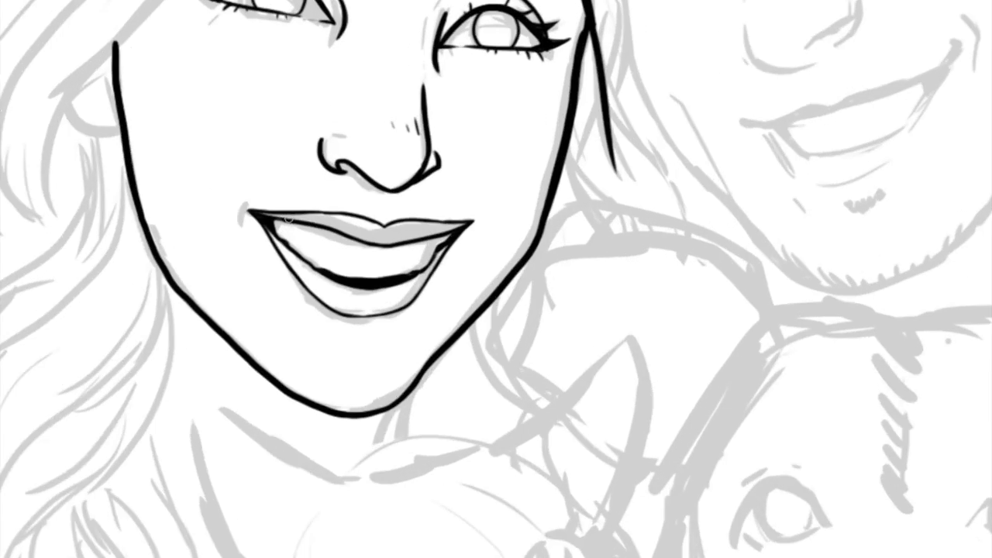
scroll(428, 271, down, 3)
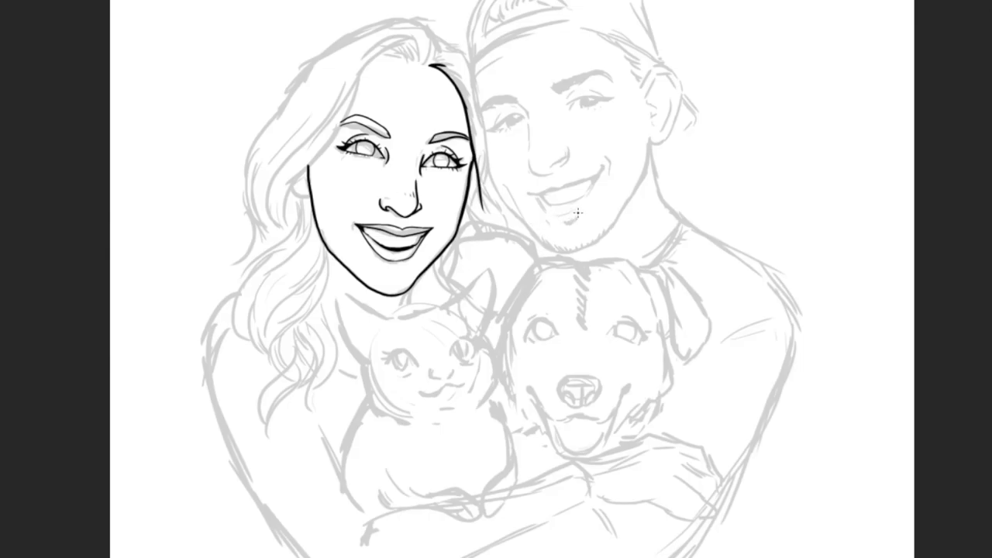
scroll(523, 224, up, 3)
scroll(527, 229, down, 3)
scroll(481, 374, up, 4)
drag(508, 267, 418, 285)
drag(387, 237, 430, 244)
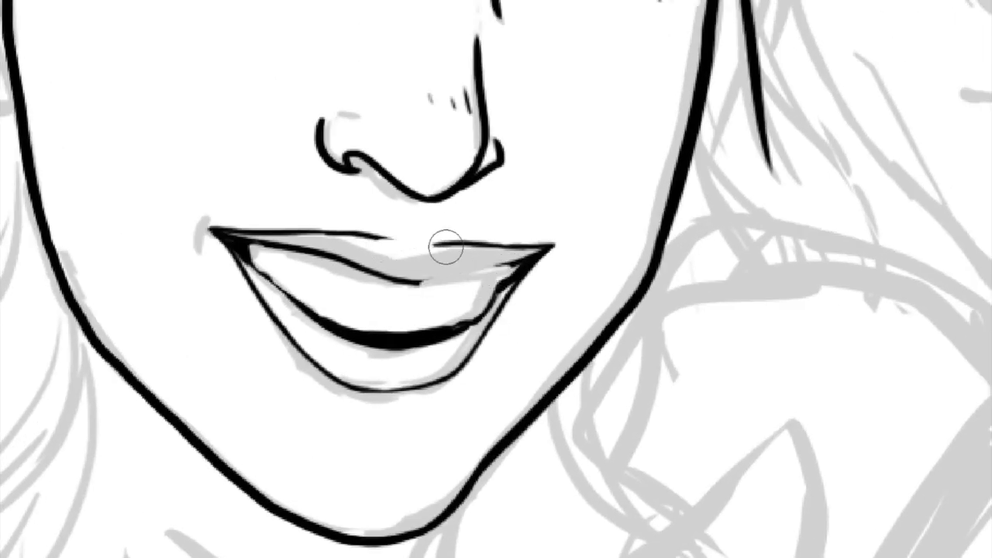
mouse_move(363, 235)
mouse_down()
mouse_move(427, 250)
mouse_move(487, 246)
mouse_move(405, 287)
mouse_up()
Step: Redraw the right eye's iris with a bolder outline and erase its left half
scroll(434, 279, down, 3)
scroll(482, 262, up, 4)
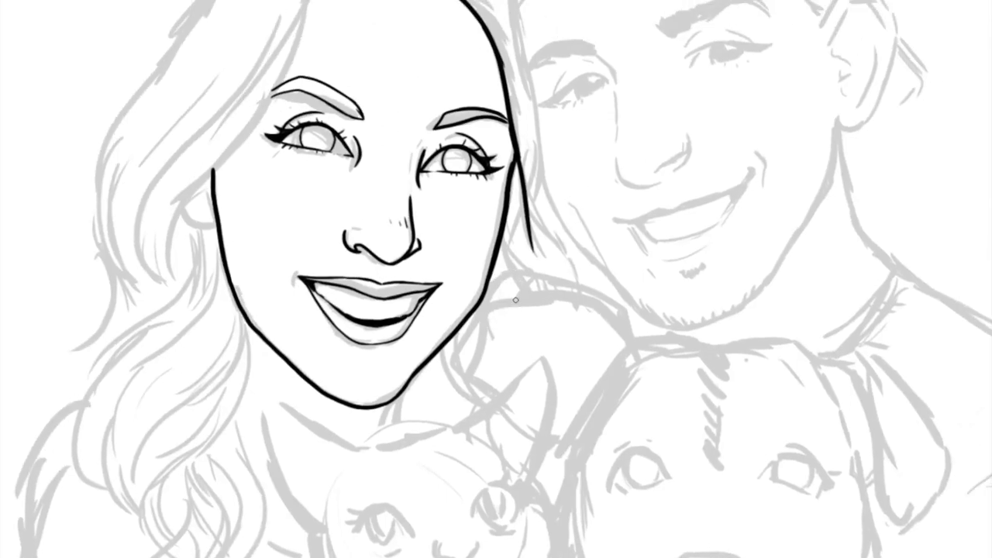
drag(483, 262, 712, 420)
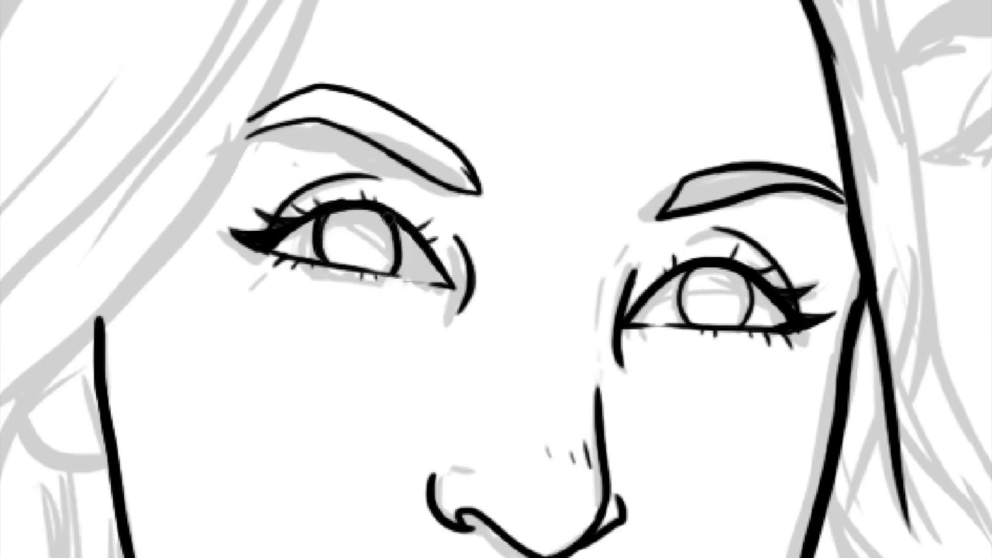
drag(390, 269, 322, 250)
drag(627, 245, 619, 305)
drag(659, 253, 671, 304)
scroll(668, 306, down, 3)
scroll(565, 257, up, 3)
drag(578, 240, 541, 306)
scroll(541, 306, down, 3)
scroll(613, 243, up, 4)
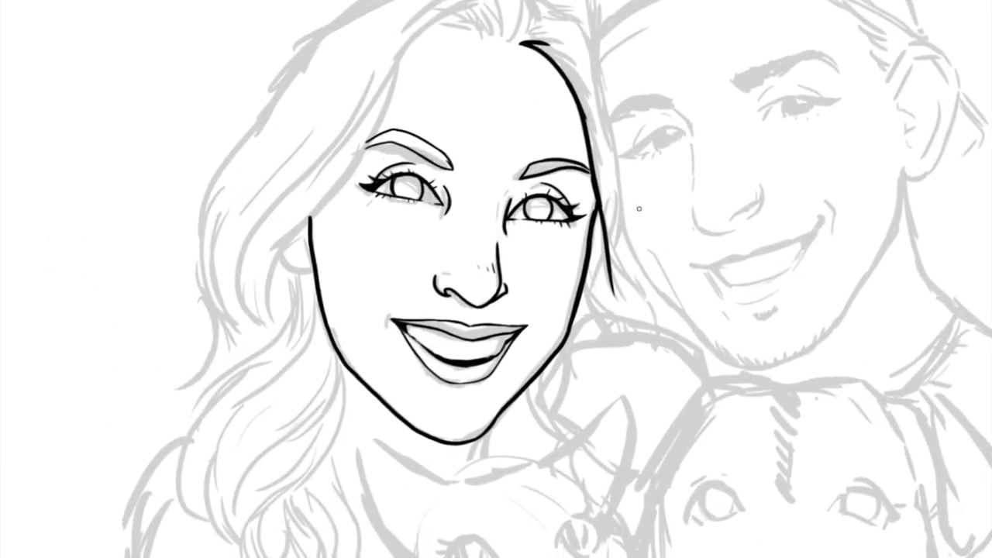
scroll(614, 243, down, 3)
scroll(376, 269, up, 3)
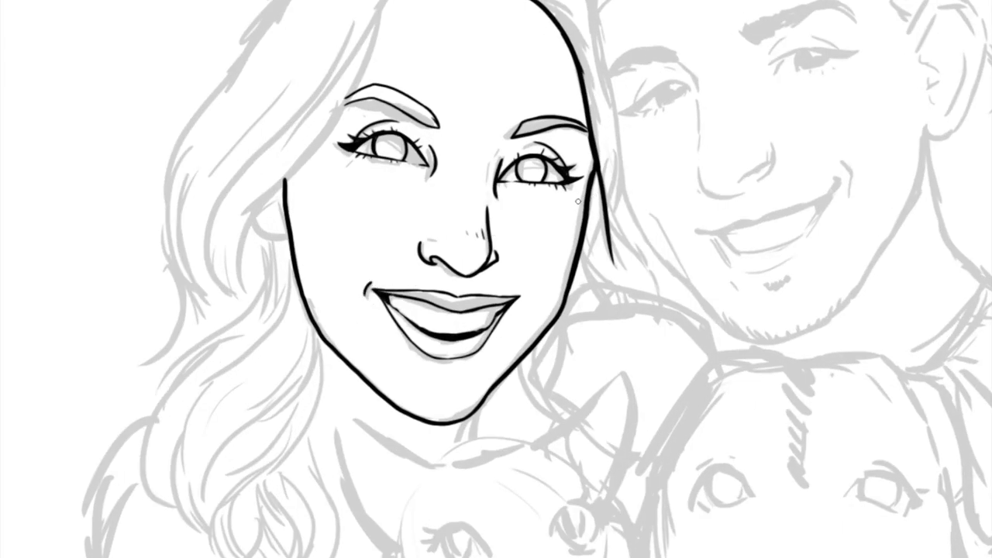
Step: Ink the hair parting along the top of the head and the hairline down her left side
drag(578, 201, 572, 162)
drag(343, 128, 251, 431)
mouse_move(292, 267)
mouse_down()
mouse_move(397, 247)
mouse_move(222, 364)
mouse_move(139, 483)
mouse_up()
drag(268, 378, 275, 188)
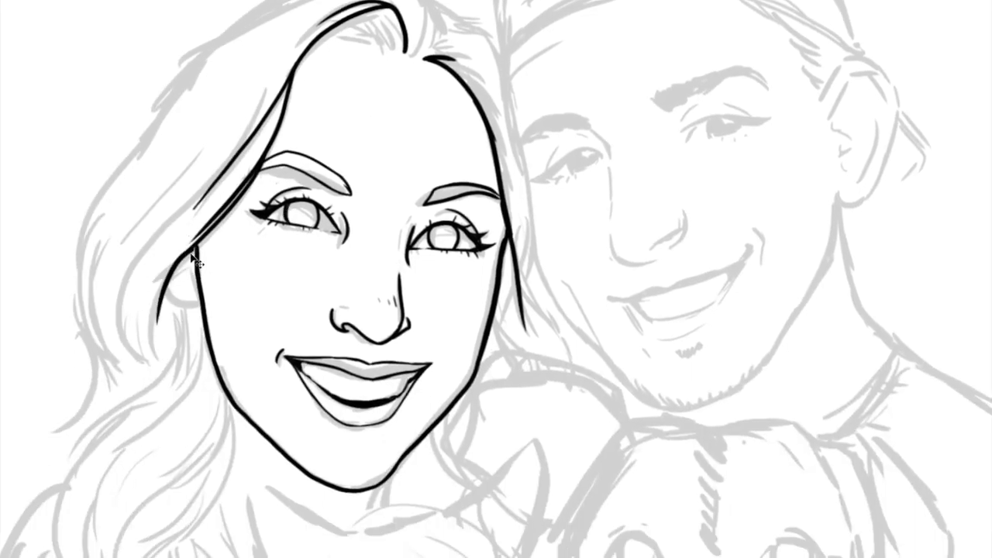
Step: Ink the woman's left hair outline and strands along her head, extending it down to a curl
drag(191, 241, 148, 350)
drag(199, 284, 156, 389)
drag(405, 87, 378, 130)
mouse_move(362, 35)
mouse_down()
mouse_move(411, 109)
mouse_move(276, 61)
mouse_move(180, 104)
mouse_up()
key(ctrl+z)
drag(192, 99, 101, 211)
mouse_move(205, 117)
mouse_down()
mouse_move(310, 31)
mouse_move(172, 340)
mouse_up()
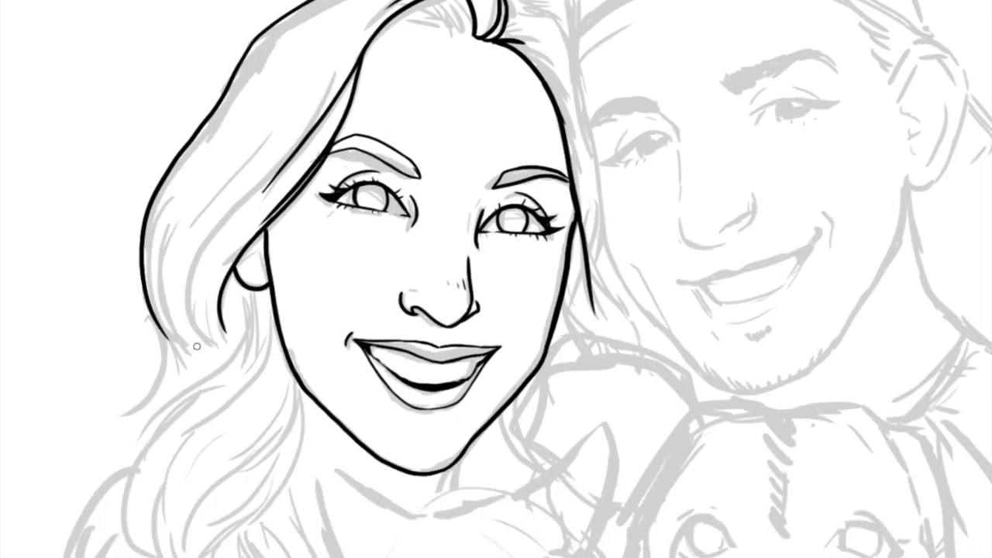
mouse_move(197, 346)
mouse_down()
mouse_move(183, 385)
mouse_move(114, 459)
mouse_move(118, 285)
mouse_up()
Step: Ink a long lower hair lock and redraw the lower curl, removing stray fine strands
mouse_move(288, 228)
mouse_down()
mouse_move(205, 414)
mouse_move(224, 372)
mouse_up()
key(ctrl+z)
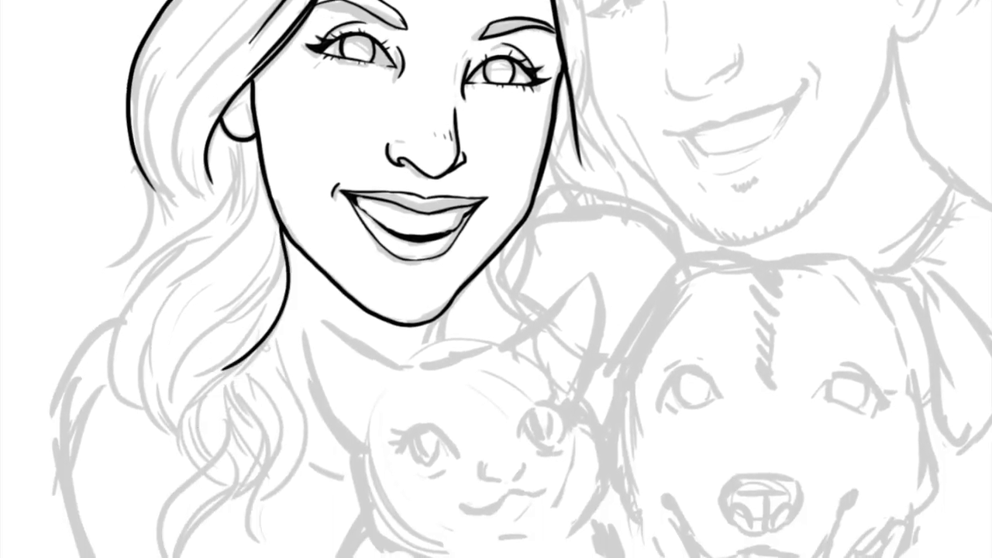
drag(263, 335, 273, 480)
mouse_move(237, 139)
mouse_down()
mouse_move(124, 307)
mouse_move(172, 428)
mouse_move(178, 333)
mouse_up()
key(ctrl+z)
drag(159, 353, 167, 474)
drag(267, 380, 229, 431)
mouse_move(240, 387)
mouse_down()
mouse_move(242, 403)
mouse_move(259, 325)
mouse_up()
key(ctrl+z)
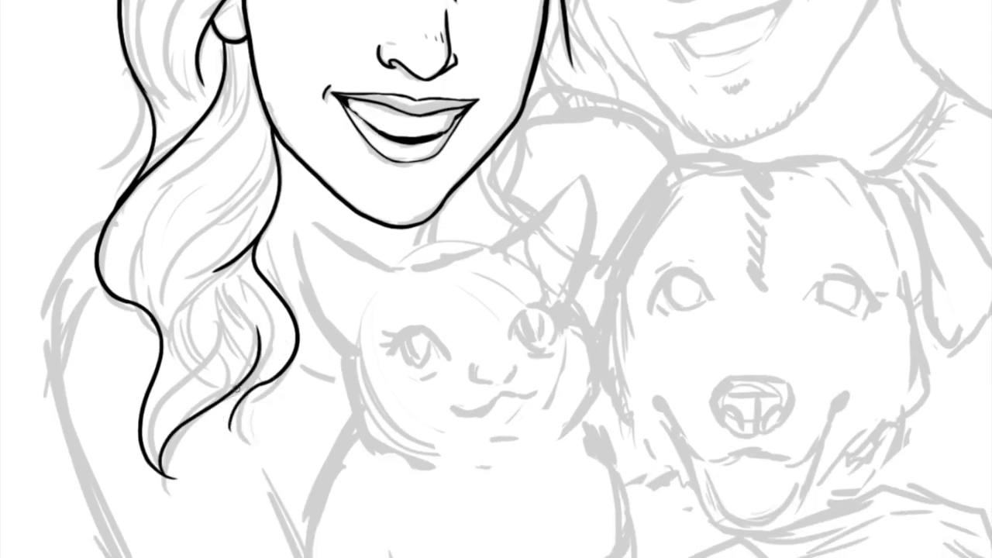
Step: Bring the neck into view and try a collarbone line below the chin
scroll(376, 328, down, 5)
scroll(268, 394, up, 5)
mouse_move(232, 364)
mouse_down()
mouse_move(267, 393)
mouse_move(232, 360)
mouse_up()
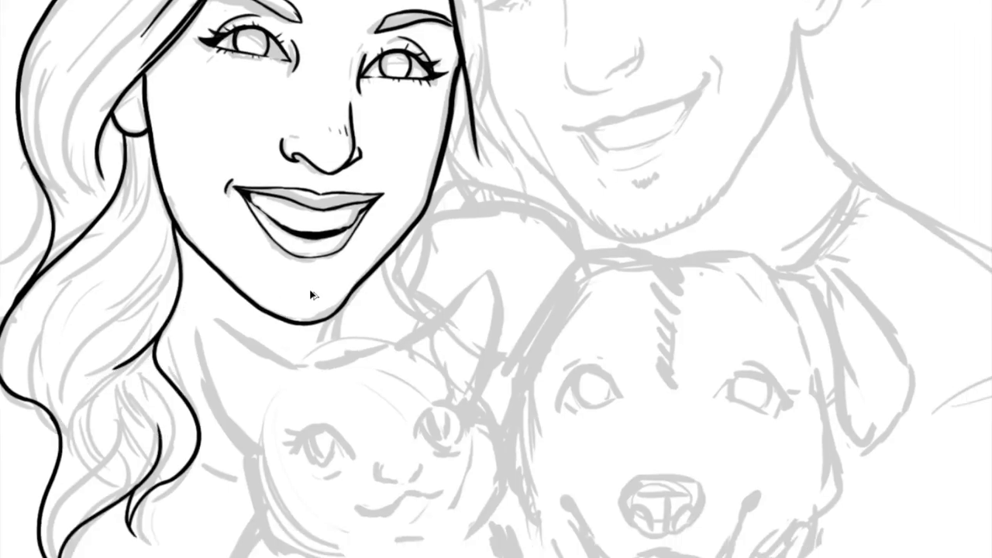
drag(356, 331, 326, 300)
scroll(326, 300, up, 2)
mouse_move(254, 276)
mouse_down()
mouse_move(144, 222)
mouse_move(254, 280)
mouse_up()
key(ctrl+z)
key(ctrl+z)
mouse_move(139, 218)
mouse_down()
mouse_move(256, 282)
mouse_move(139, 222)
mouse_move(172, 379)
mouse_move(145, 262)
mouse_up()
key(ctrl+z)
Step: Extend the woman's shoulder line and outline the cat's right ear and cheek
drag(177, 346, 221, 409)
mouse_move(328, 167)
mouse_down()
mouse_move(425, 62)
mouse_move(454, 226)
mouse_up()
drag(463, 178, 485, 335)
Step: Ink the cat's eyes with upper and lower lids, an iris line and slit pupils
mouse_move(277, 308)
mouse_down()
mouse_move(266, 293)
mouse_move(201, 312)
mouse_up()
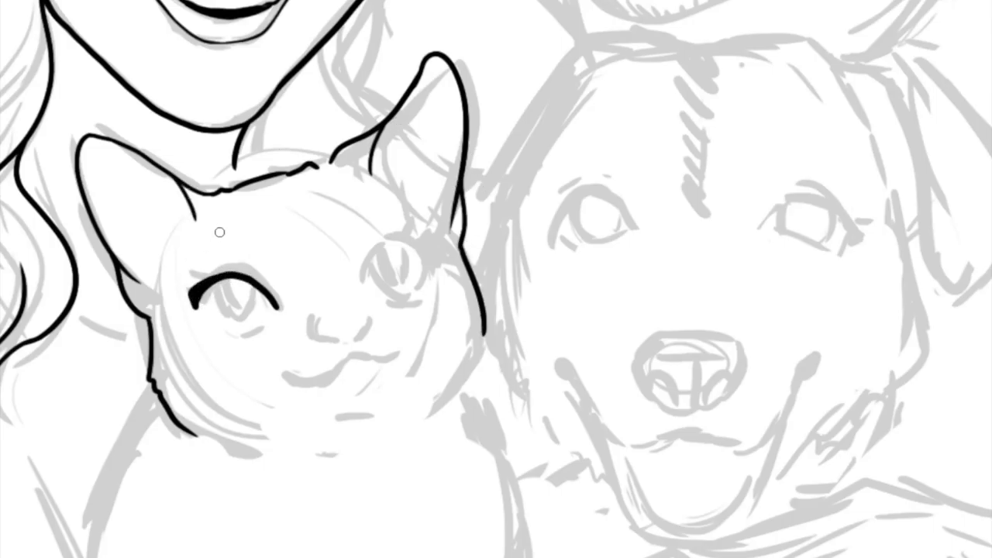
mouse_move(200, 308)
mouse_down()
mouse_move(273, 309)
mouse_move(288, 295)
mouse_up()
key(ctrl+z)
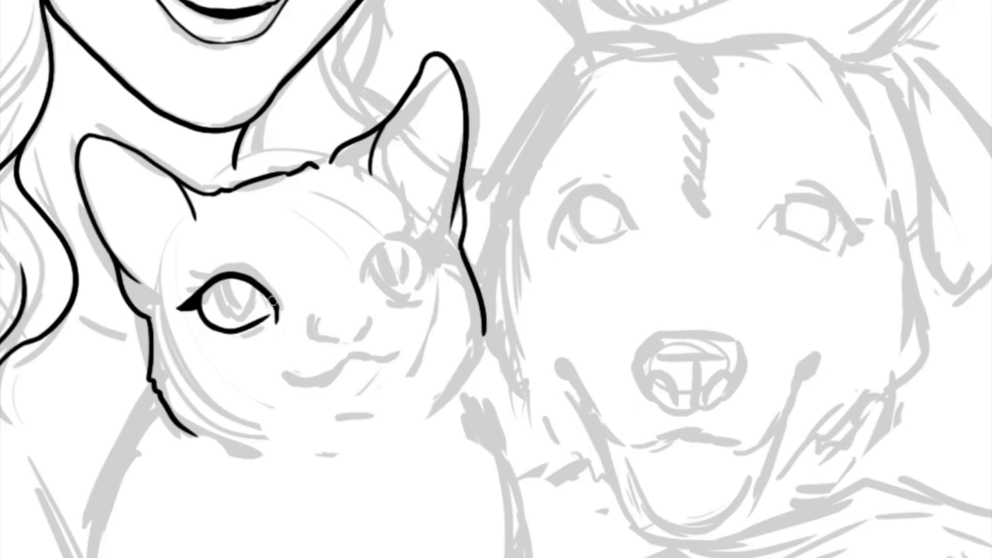
key(ctrl+z)
key(ctrl+z)
key(ctrl+z)
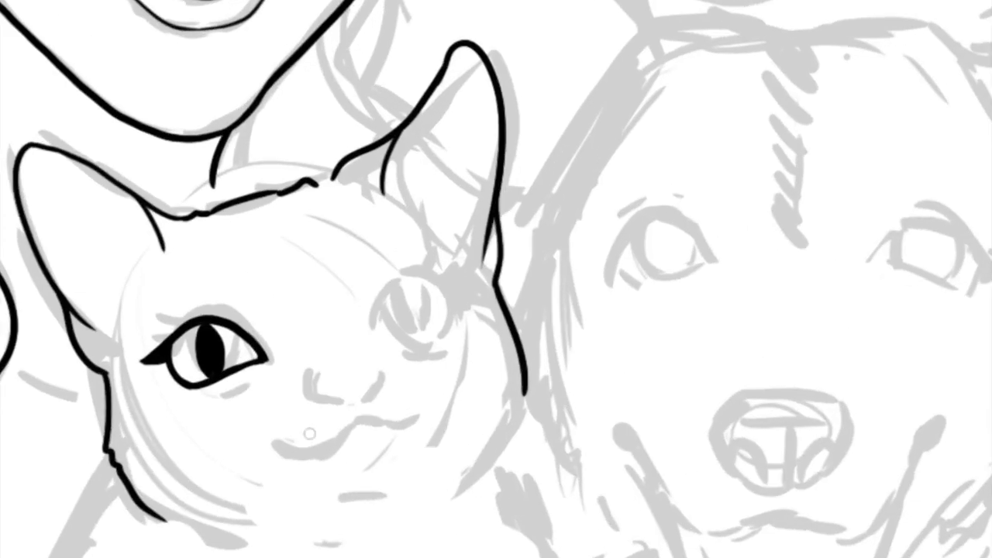
key(ctrl+z)
key(ctrl+z)
key(ctrl+z)
drag(377, 283, 433, 249)
mouse_move(467, 294)
mouse_down()
mouse_move(372, 330)
mouse_move(468, 319)
mouse_up()
drag(387, 297, 459, 333)
key(ctrl+y)
mouse_move(408, 291)
mouse_down()
mouse_move(419, 329)
mouse_move(413, 283)
mouse_up()
mouse_move(209, 324)
mouse_down()
mouse_move(208, 373)
mouse_move(206, 336)
mouse_up()
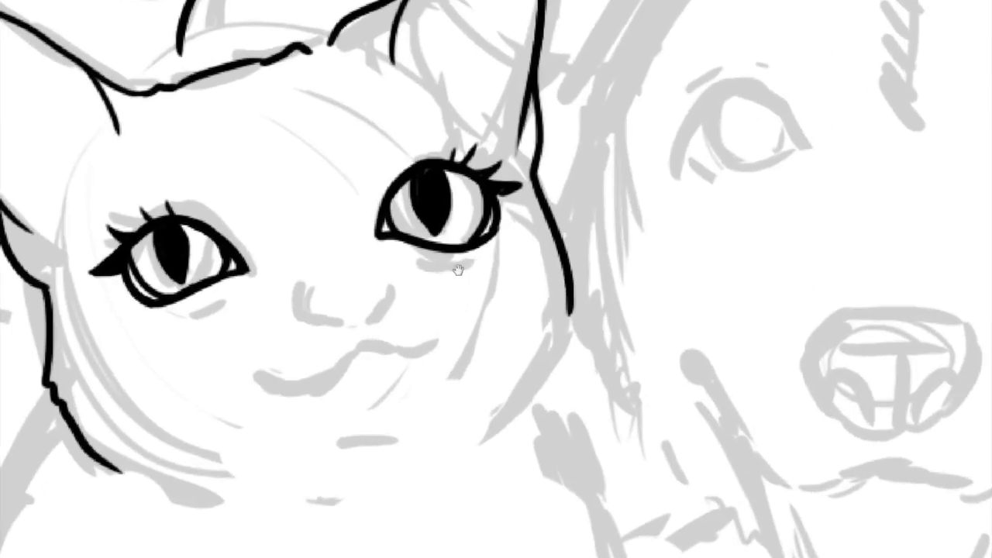
Step: Ink the cat's nose and wavy smiling mouth, and extend the cheek outline downward
mouse_move(269, 412)
mouse_down()
mouse_move(258, 424)
mouse_move(302, 440)
mouse_move(337, 408)
mouse_up()
key(ctrl+z)
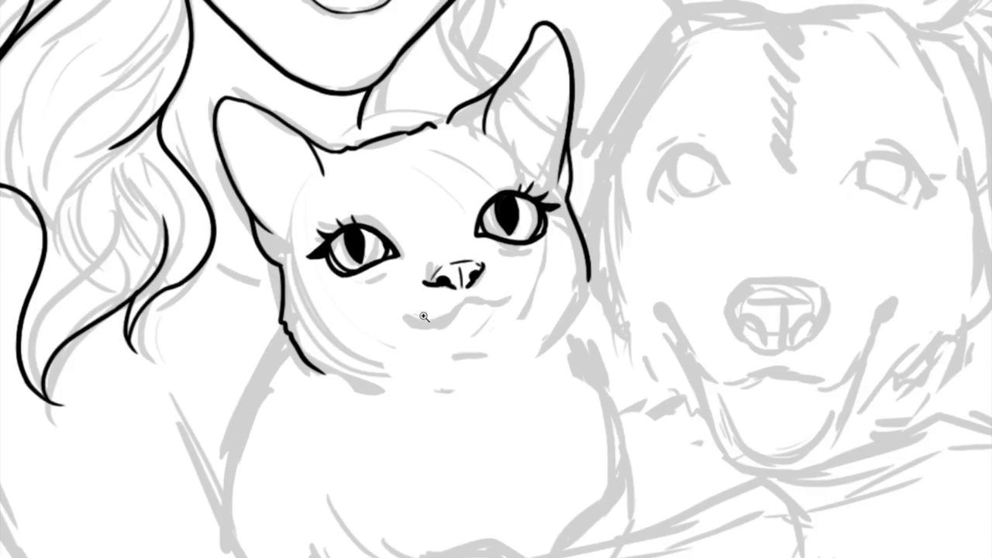
drag(306, 372, 527, 315)
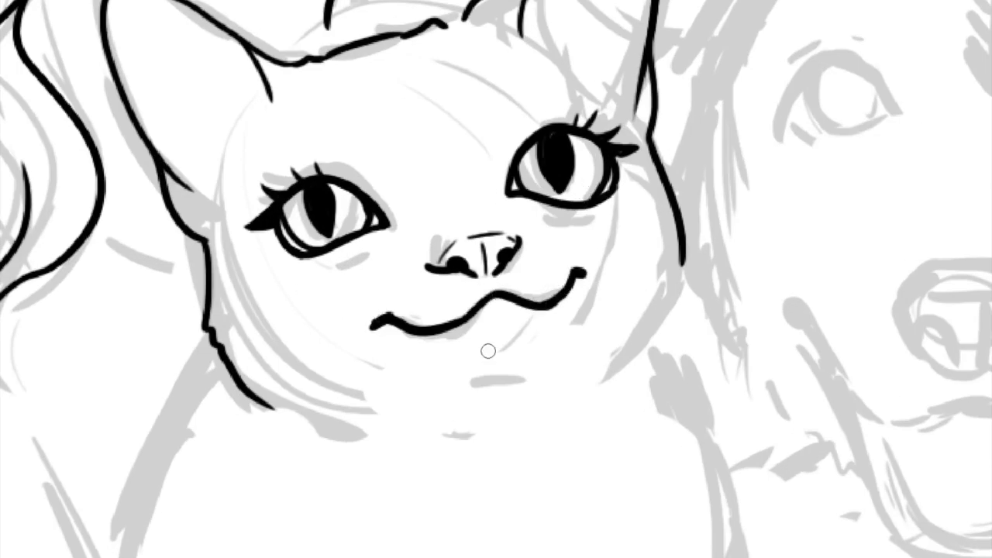
drag(634, 361, 623, 370)
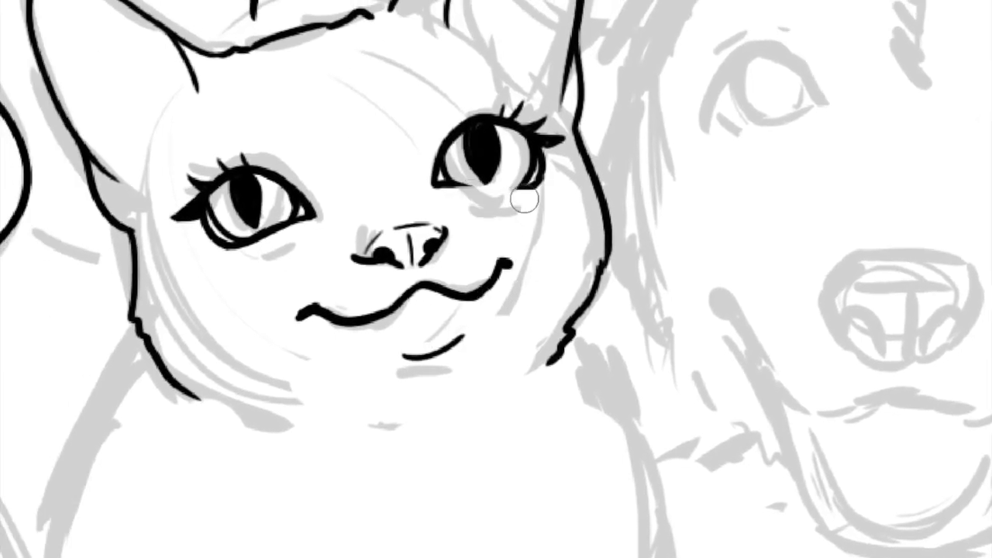
Step: Flatten the right eye's lower lid and erase the black pupils from both eyes
mouse_move(543, 144)
mouse_down()
mouse_move(436, 142)
mouse_move(490, 167)
mouse_up()
drag(246, 186, 229, 197)
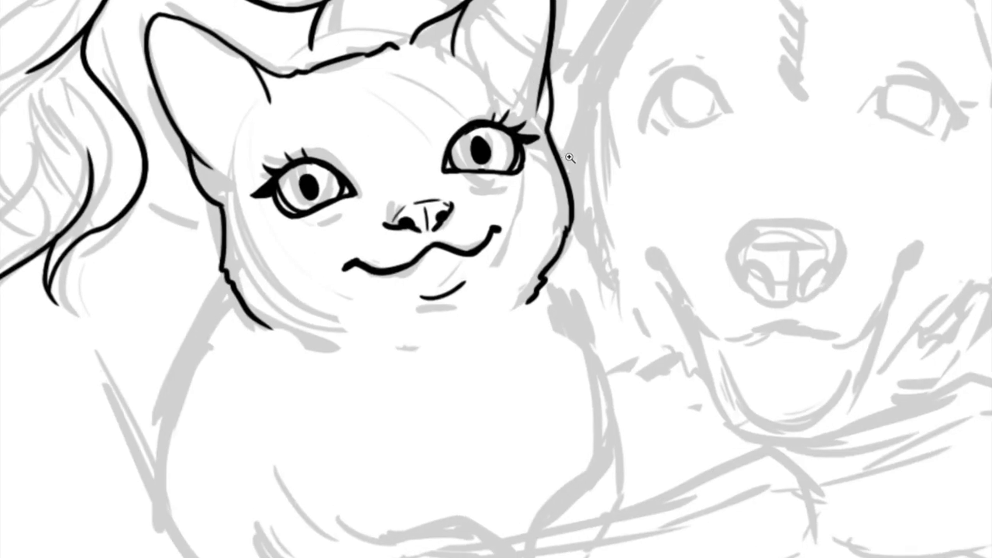
mouse_move(479, 147)
mouse_down()
mouse_move(543, 303)
mouse_move(563, 399)
mouse_up()
Step: Draw a smooth left body outline for the cat with a fur tuft and belly line
mouse_move(170, 204)
mouse_down()
mouse_move(108, 434)
mouse_move(175, 507)
mouse_up()
key(ctrl+z)
drag(169, 206, 133, 310)
key(ctrl+z)
mouse_move(169, 198)
mouse_down()
mouse_move(149, 497)
mouse_move(179, 513)
mouse_up()
mouse_move(165, 374)
mouse_down()
mouse_move(221, 446)
mouse_move(392, 441)
mouse_move(465, 496)
mouse_up()
Step: Ink the cat's two front paws, a longer left fur tuft and the lower right side
drag(302, 482, 461, 512)
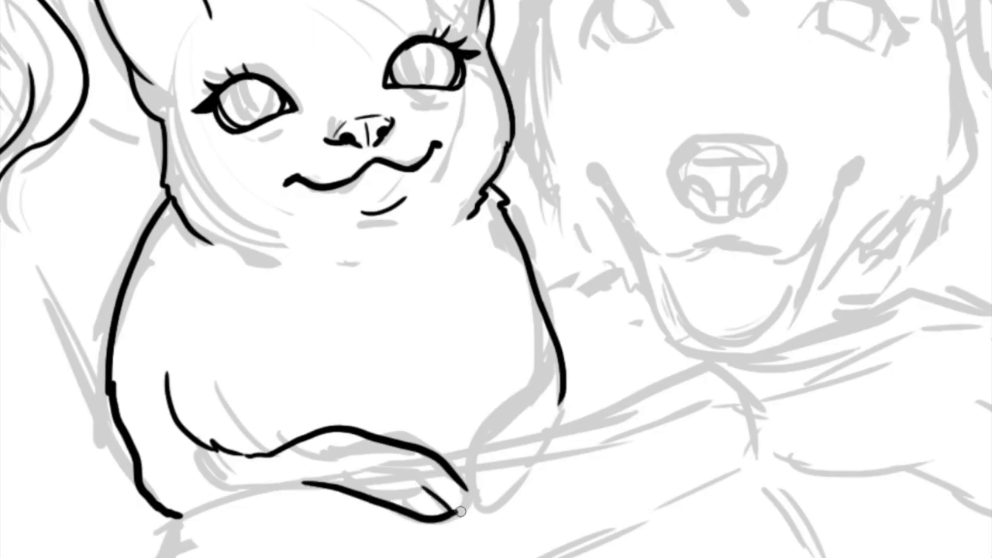
key(ctrl+z)
drag(142, 345, 214, 448)
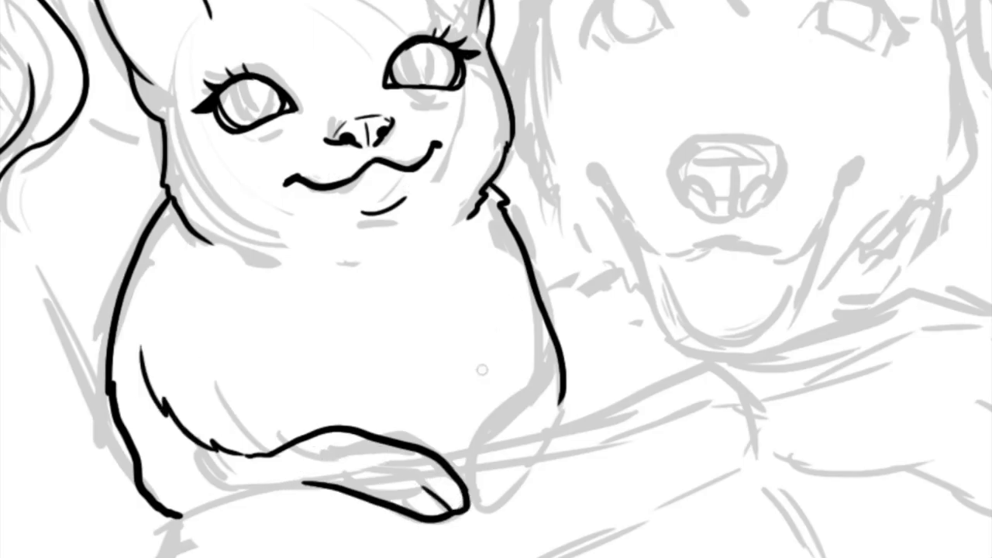
drag(561, 403, 472, 439)
mouse_move(479, 508)
mouse_down()
mouse_move(504, 499)
mouse_move(565, 397)
mouse_up()
drag(543, 330, 517, 399)
scroll(402, 359, down, 3)
Step: Trace the outline down the woman's left arm, discarding a stray stroke along the cat's side
mouse_move(91, 148)
mouse_down()
mouse_move(76, 236)
mouse_move(100, 372)
mouse_move(166, 468)
mouse_up()
key(ctrl+z)
drag(75, 240, 271, 534)
drag(211, 279, 253, 380)
key(ctrl+z)
drag(366, 131, 301, 212)
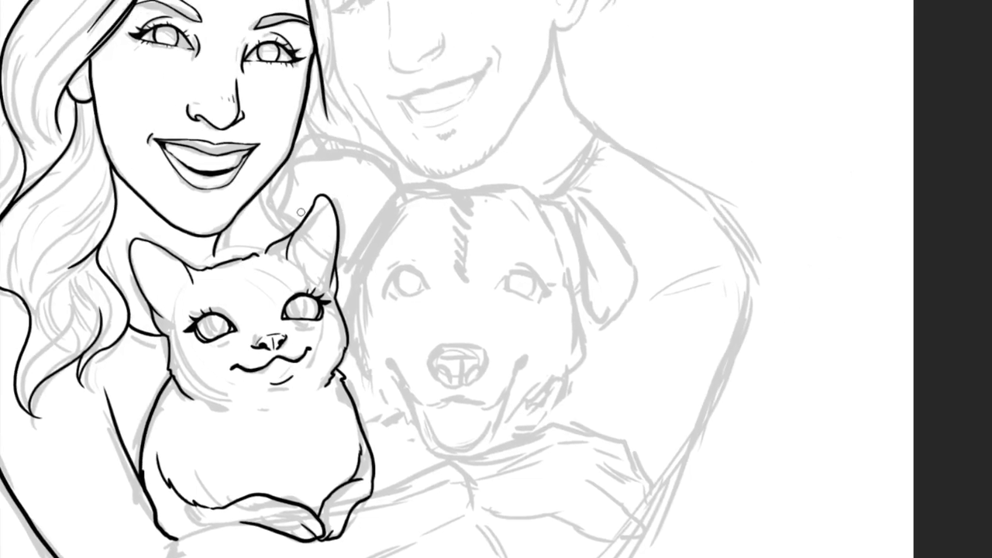
key(ctrl+0)
scroll(542, 334, up, 5)
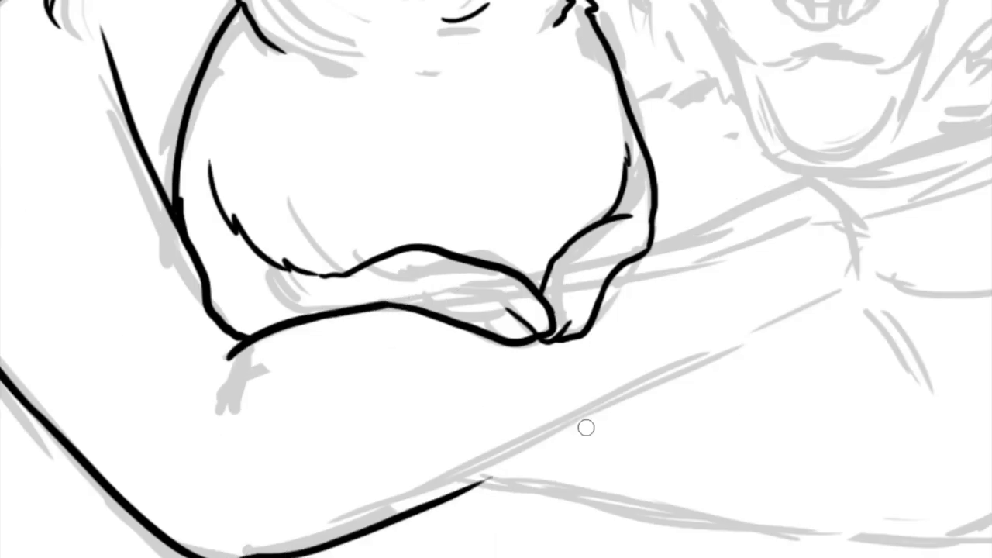
scroll(584, 425, up, 1)
Step: Draw the arm's lower contour and the long arm line running up to the cat's paw
drag(268, 531, 593, 393)
key(ctrl+z)
drag(163, 543, 510, 418)
scroll(541, 381, down, 2)
mouse_move(391, 462)
mouse_down()
mouse_move(737, 295)
mouse_move(512, 376)
mouse_up()
drag(431, 318, 557, 376)
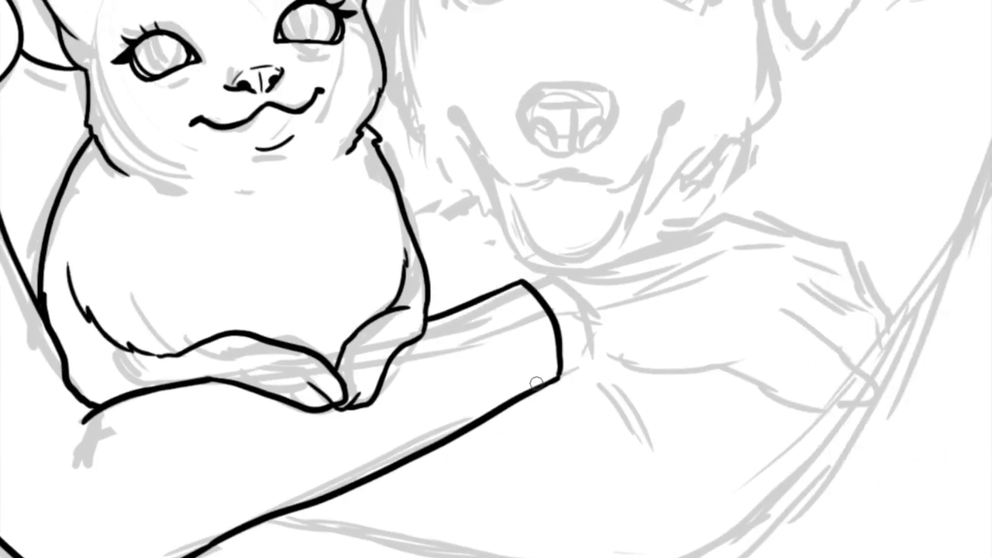
key(ctrl+0)
scroll(381, 412, up, 4)
key(ctrl+0)
scroll(607, 371, up, 3)
key(ctrl+z)
scroll(319, 443, up, 4)
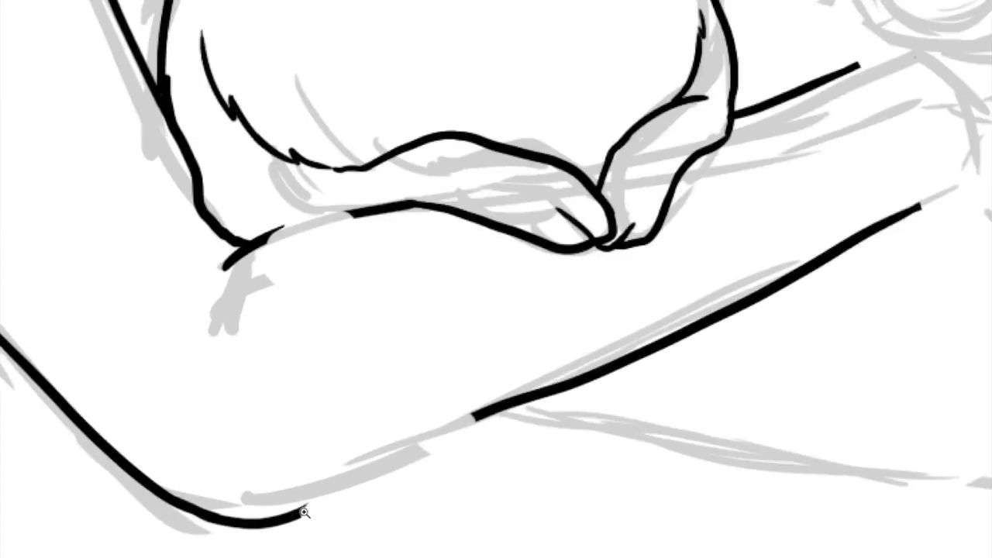
Step: Close the arm's end with a vertical stroke, join the lower contour, and add sleeve cuff lines
drag(355, 182, 432, 442)
drag(317, 498, 535, 386)
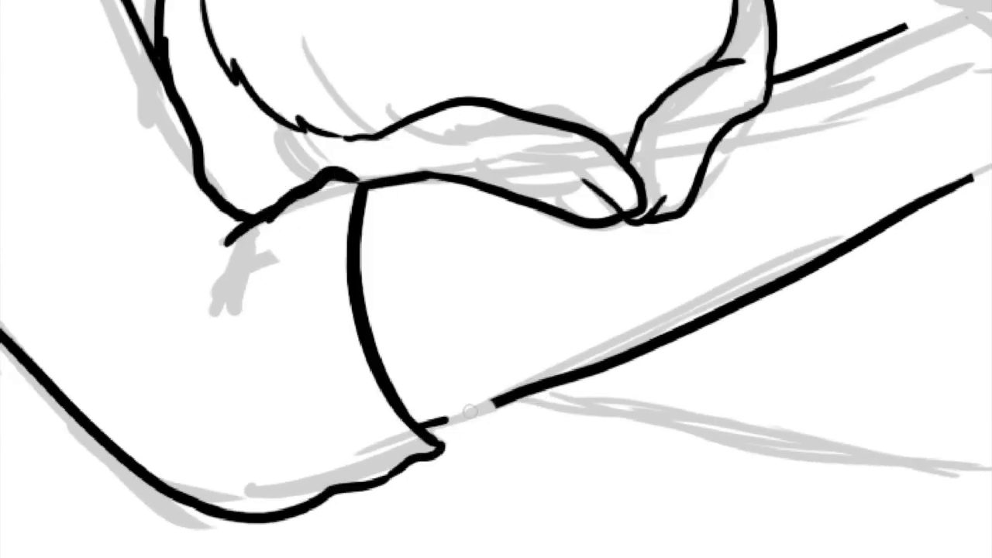
key(ctrl+0)
scroll(339, 434, up, 3)
drag(341, 369, 330, 460)
drag(314, 387, 338, 470)
key(ctrl+0)
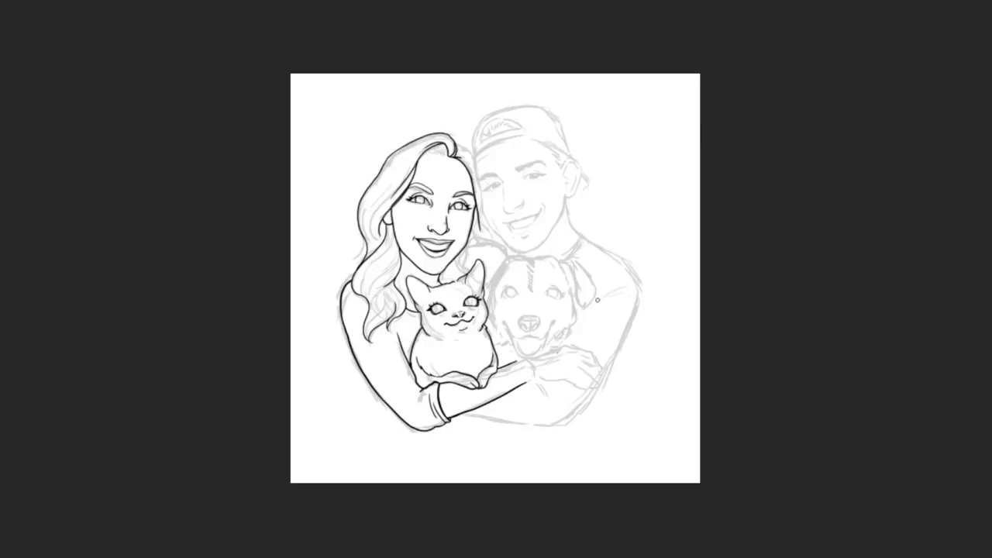
scroll(339, 466, up, 4)
Step: Try extending the arm's top and bottom edges toward the hand, then undo the attempts
mouse_move(256, 397)
mouse_down()
mouse_move(329, 381)
mouse_move(248, 465)
mouse_move(256, 512)
mouse_up()
key(ctrl+z)
key(ctrl+0)
scroll(483, 364, up, 2)
scroll(473, 380, up, 2)
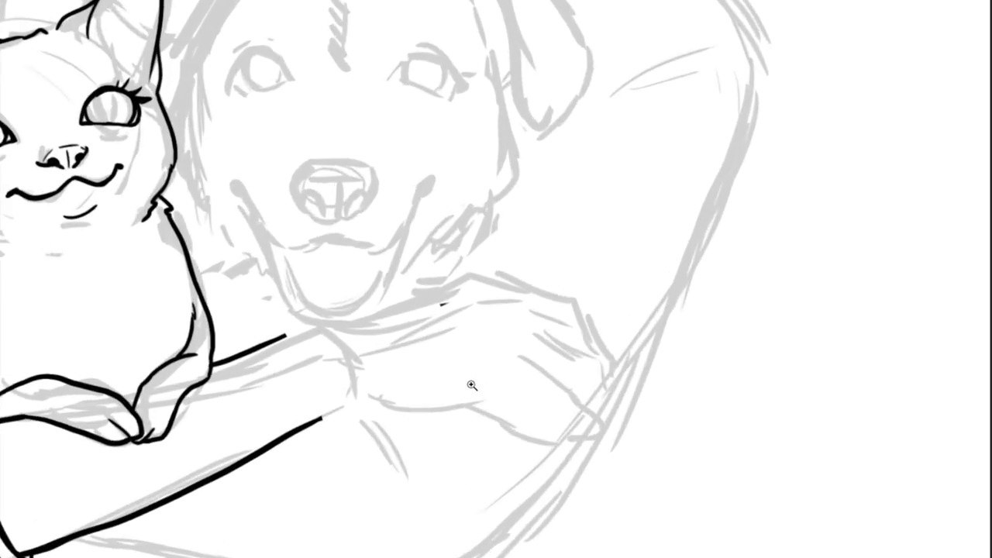
mouse_move(283, 335)
mouse_down()
mouse_move(416, 307)
mouse_move(472, 326)
mouse_up()
key(ctrl+z)
drag(357, 336, 530, 287)
mouse_move(372, 431)
mouse_down()
mouse_move(403, 418)
mouse_move(577, 412)
mouse_up()
key(ctrl+0)
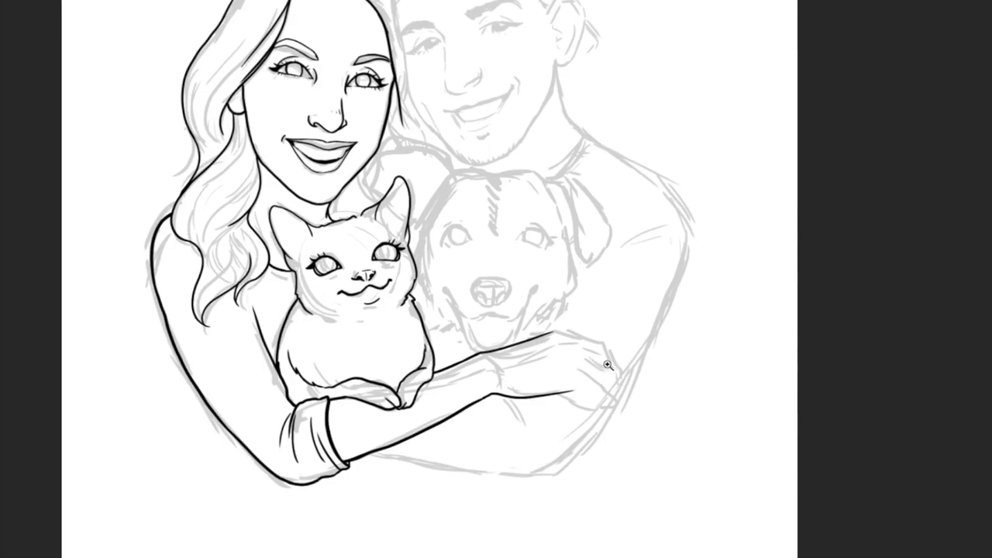
scroll(446, 381, up, 3)
key(ctrl+z)
key(ctrl+z)
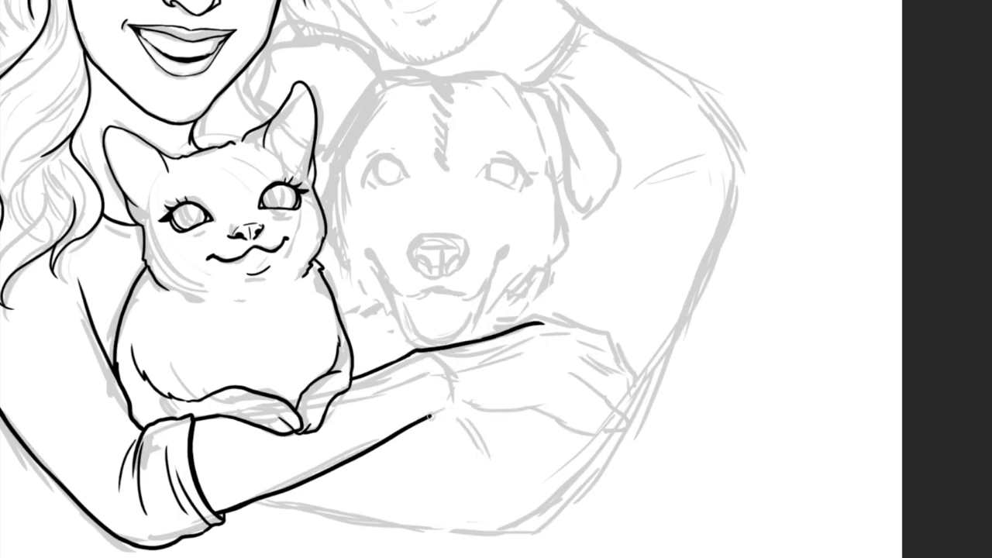
Step: Extend the arm's upper and lower edges to the wrist and draw a vertical wrist line
drag(425, 419, 541, 414)
drag(525, 327, 564, 330)
drag(539, 341, 536, 404)
key(ctrl+z)
key(ctrl+z)
drag(533, 324, 519, 397)
mouse_move(529, 320)
mouse_down()
mouse_move(585, 335)
mouse_move(620, 381)
mouse_up()
drag(621, 365, 645, 407)
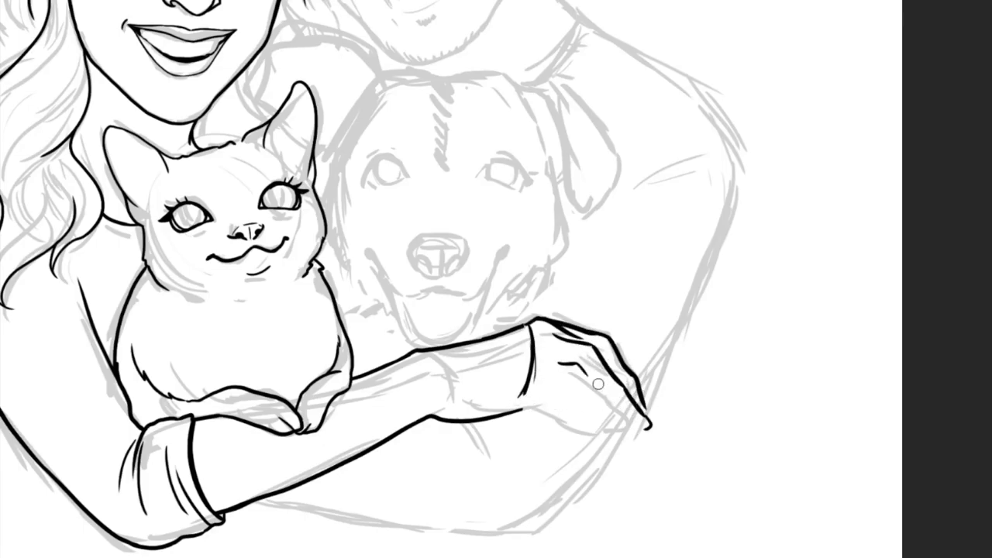
key(ctrl+z)
key(ctrl+z)
key(ctrl+z)
Step: Ink the hand's top edge and finger contours, then hide the man-and-dog sketch layer
drag(530, 324, 641, 353)
drag(640, 350, 634, 414)
drag(546, 339, 612, 350)
drag(604, 345, 636, 411)
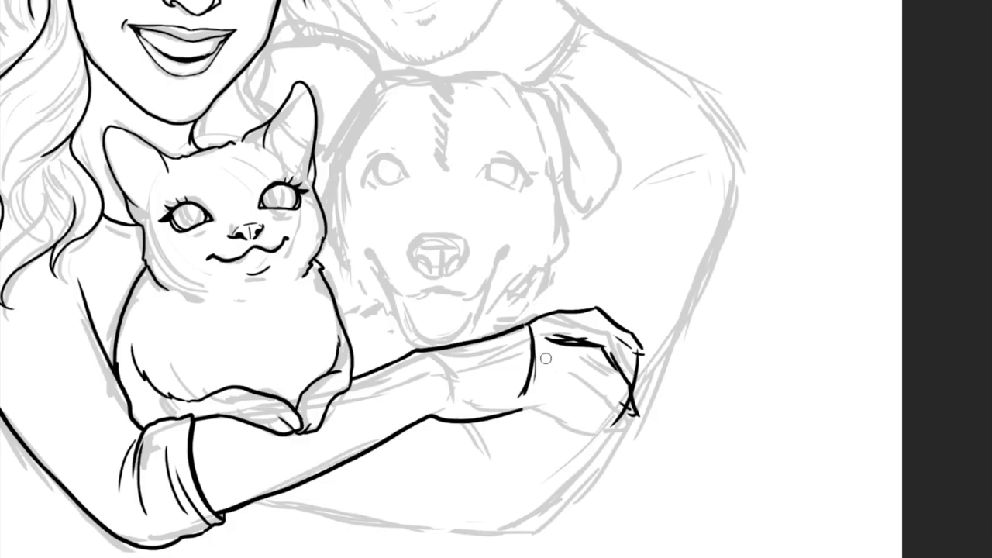
drag(558, 400, 587, 455)
key(ctrl+minus)
key(ctrl+plus)
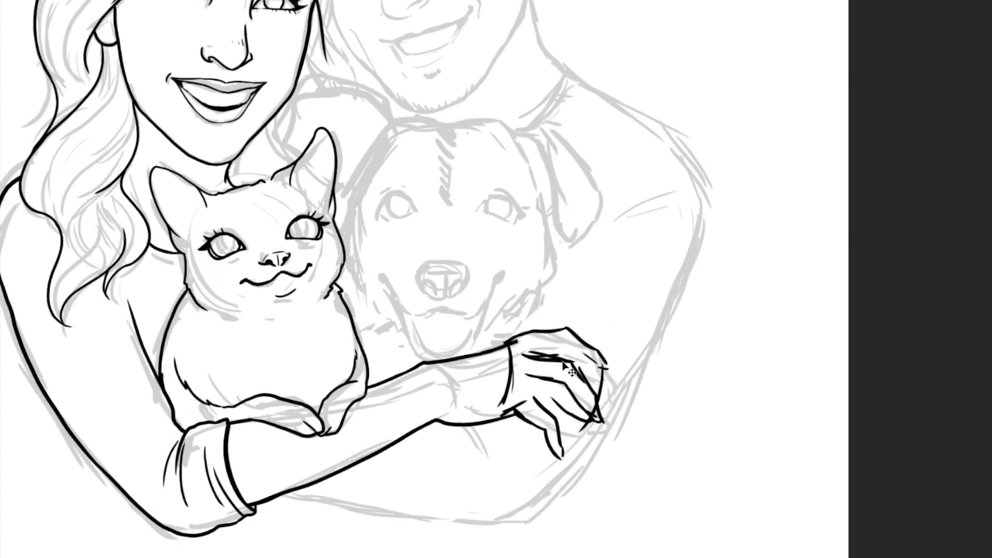
scroll(564, 365, down, 3)
scroll(659, 337, up, 2)
scroll(622, 313, down, 1)
scroll(622, 312, up, 2)
key(ctrl+z)
key(ctrl+z)
key(ctrl+z)
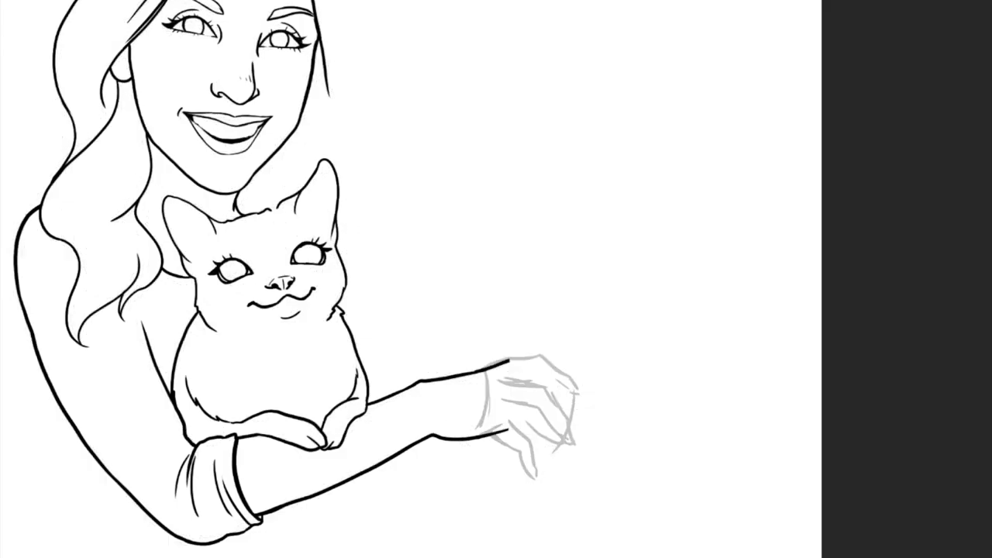
click(552, 342)
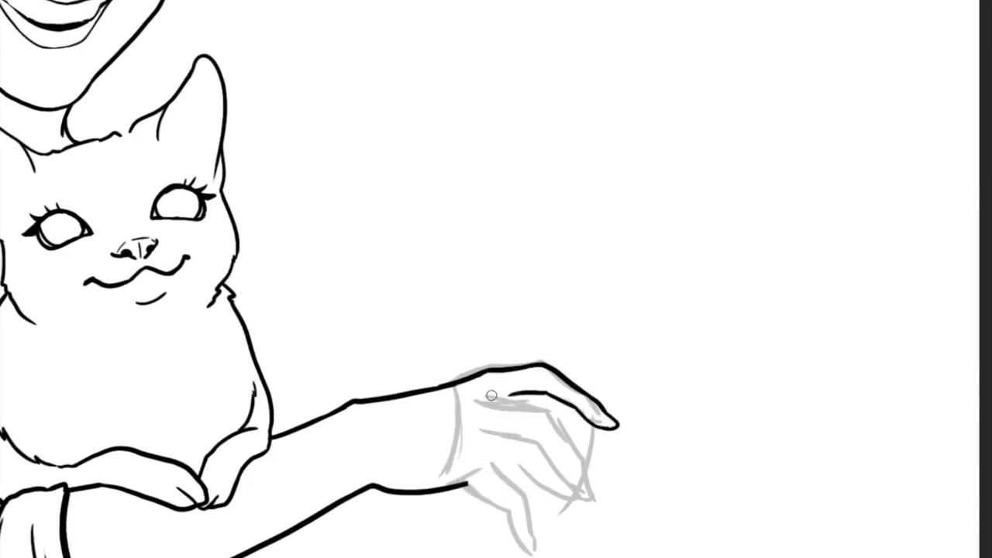
Step: Undo the earlier finger strokes and ink new finger lines on the hand beside the cat
key(ctrl+z)
key(ctrl+z)
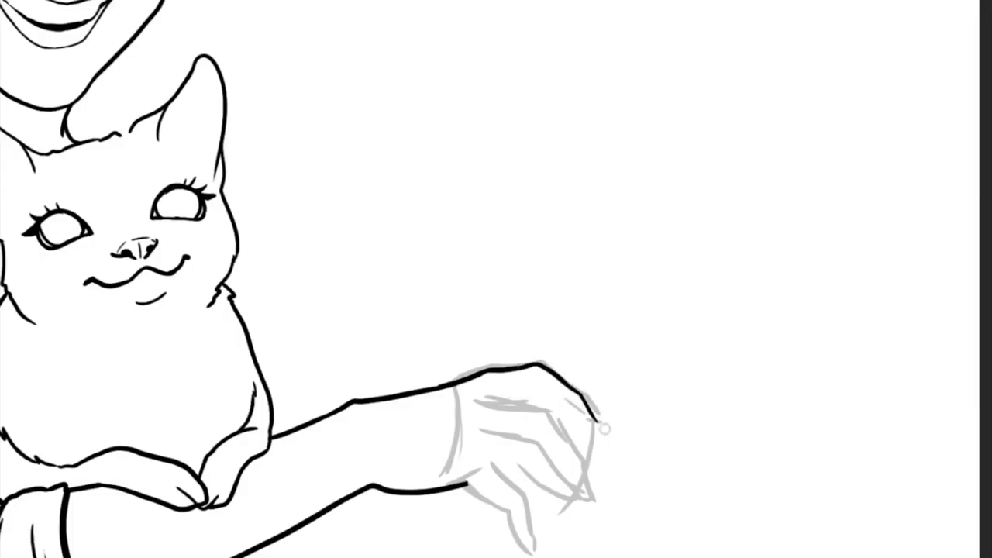
key(ctrl+z)
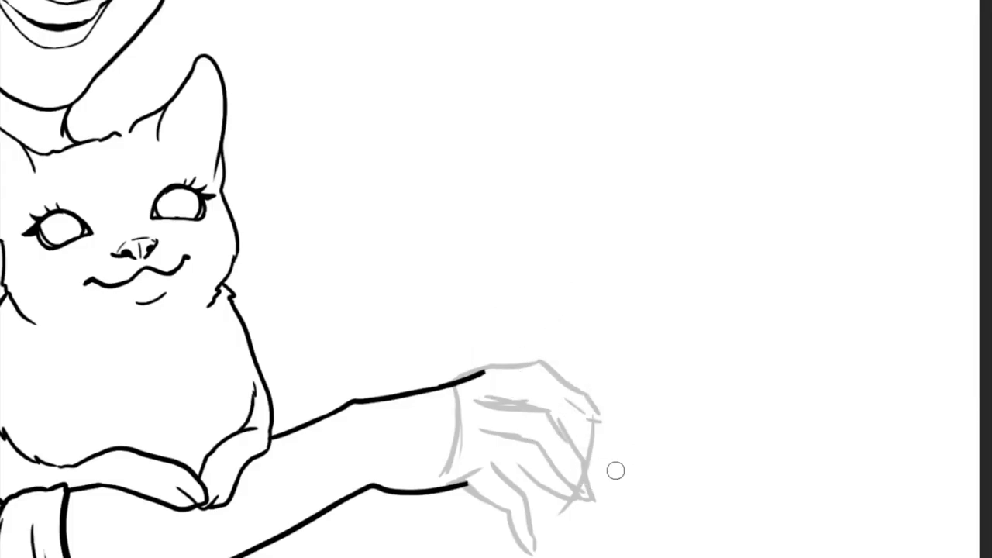
key(ctrl+0)
click(590, 355)
mouse_move(486, 341)
mouse_down()
mouse_move(610, 394)
mouse_move(616, 423)
mouse_up()
key(ctrl+z)
drag(465, 467, 503, 456)
drag(490, 403, 552, 434)
drag(496, 457, 580, 459)
drag(474, 375, 512, 380)
Step: Erase stray black finger strokes and add more finger and fingertip lines to the hand
key(ctrl+0)
scroll(771, 401, up, 5)
mouse_move(341, 364)
mouse_down()
mouse_move(237, 300)
mouse_move(273, 262)
mouse_up()
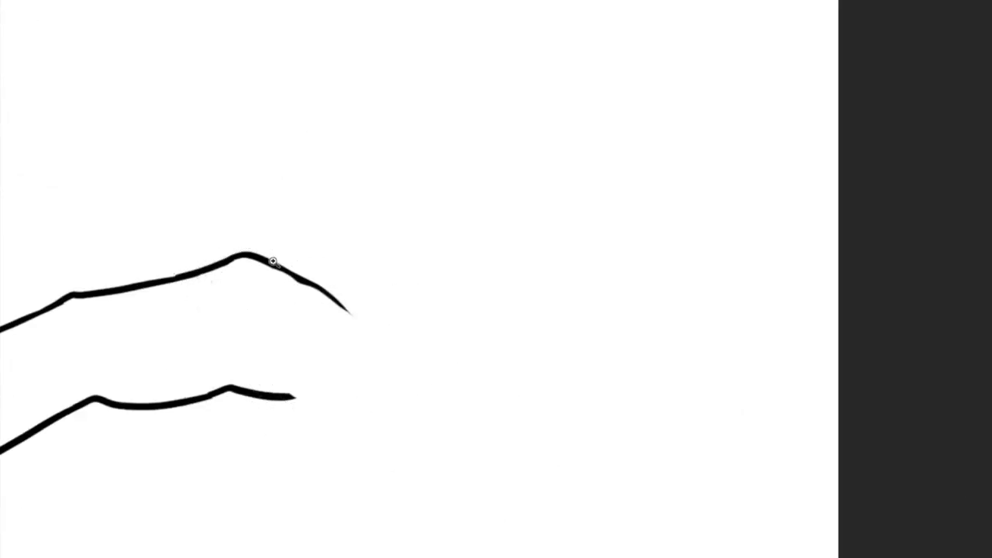
drag(284, 296, 383, 350)
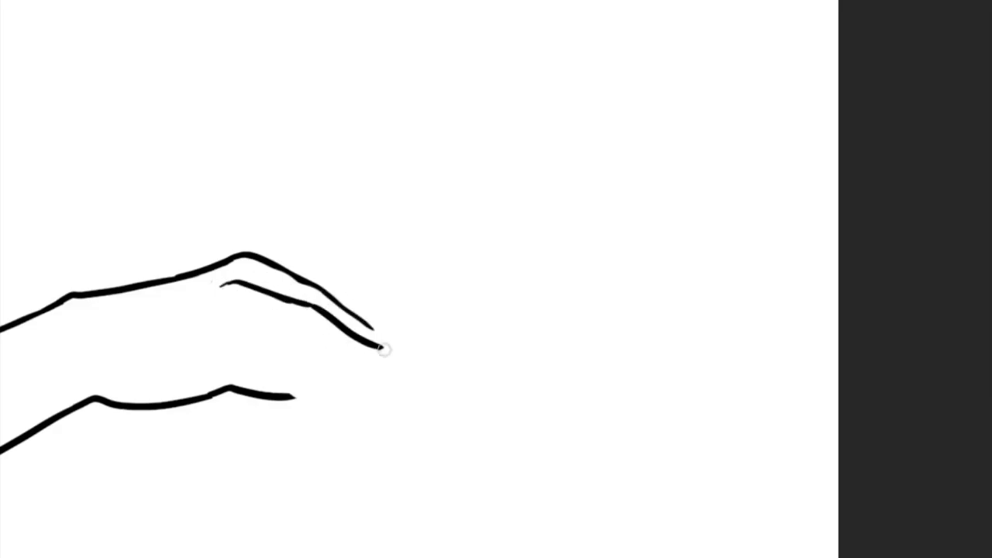
drag(279, 335, 370, 364)
mouse_move(225, 345)
mouse_down()
mouse_move(324, 392)
mouse_move(376, 372)
mouse_move(404, 322)
mouse_up()
key(ctrl+0)
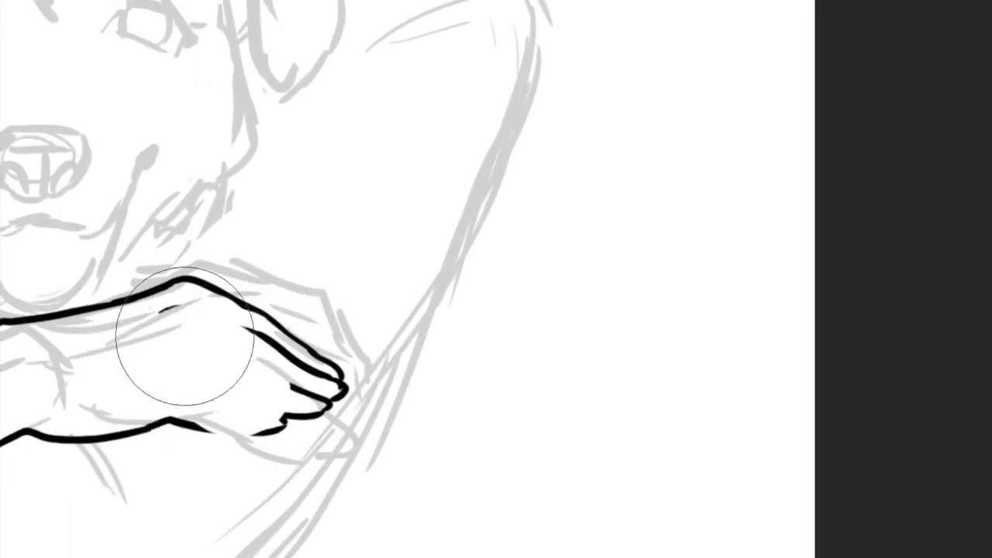
Step: Erase the finger strokes and redraw the hand's top outline, outer edge and two finger lines
mouse_move(178, 354)
mouse_down()
mouse_move(220, 329)
mouse_move(333, 400)
mouse_move(190, 382)
mouse_move(231, 323)
mouse_move(315, 313)
mouse_up()
drag(273, 290, 394, 362)
drag(326, 310, 398, 377)
drag(295, 288, 371, 335)
key(ctrl+z)
key(ctrl+z)
mouse_move(268, 287)
mouse_down()
mouse_move(334, 287)
mouse_move(392, 368)
mouse_up()
drag(270, 311, 393, 380)
drag(273, 355, 395, 402)
drag(380, 353, 428, 405)
drag(325, 331, 441, 325)
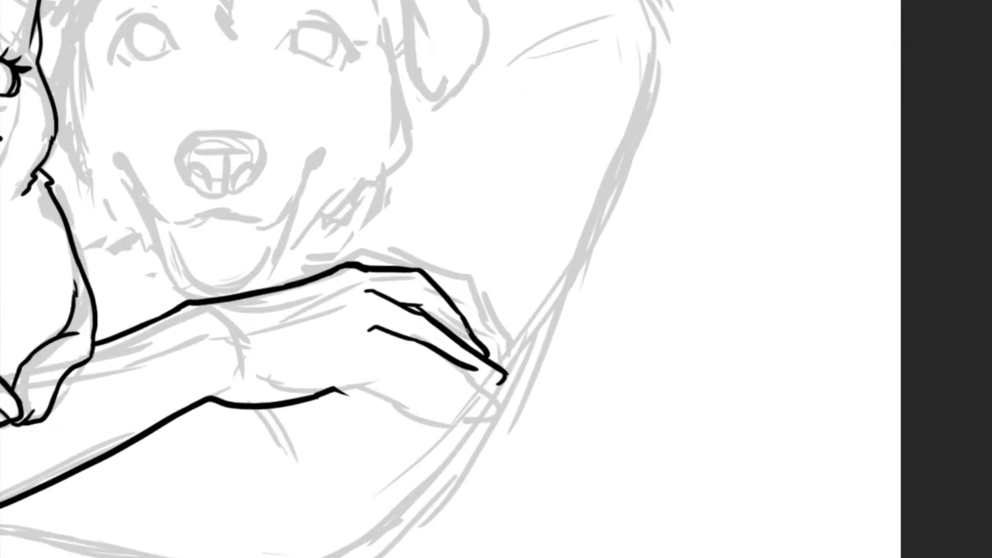
Step: Erase the inked fingers, hand outline and forearm past the wrist, then draw a cuff curve
key(e)
scroll(450, 388, down, 3)
scroll(450, 388, up, 2)
mouse_move(411, 411)
mouse_down()
mouse_move(465, 364)
mouse_move(450, 375)
mouse_move(294, 349)
mouse_up()
drag(571, 398, 665, 416)
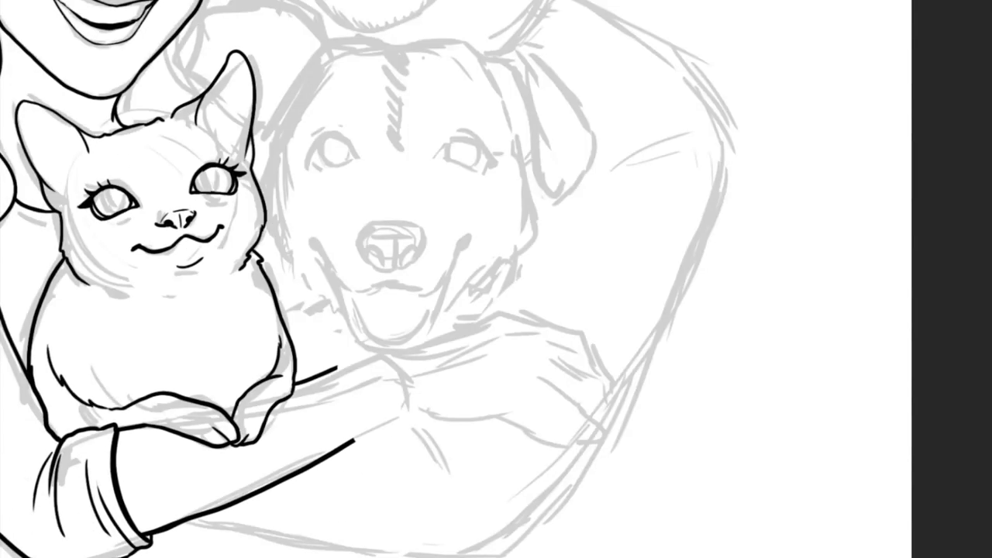
scroll(428, 329, down, 2)
drag(418, 365, 373, 375)
drag(490, 335, 459, 403)
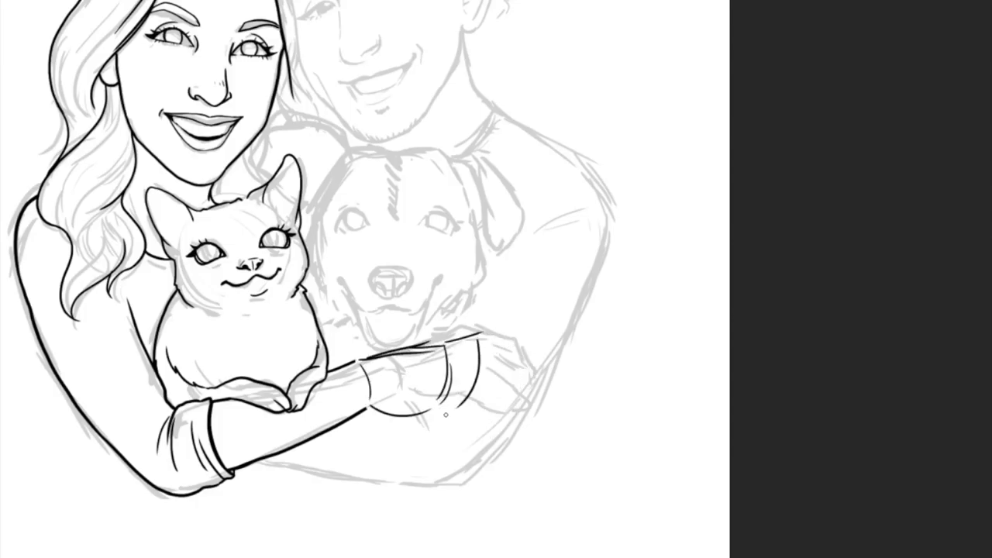
Step: Hide the man and dog sketch and ink a new upper forearm edge and cuff
scroll(448, 335, up, 2)
key(ctrl+z)
key(ctrl+z)
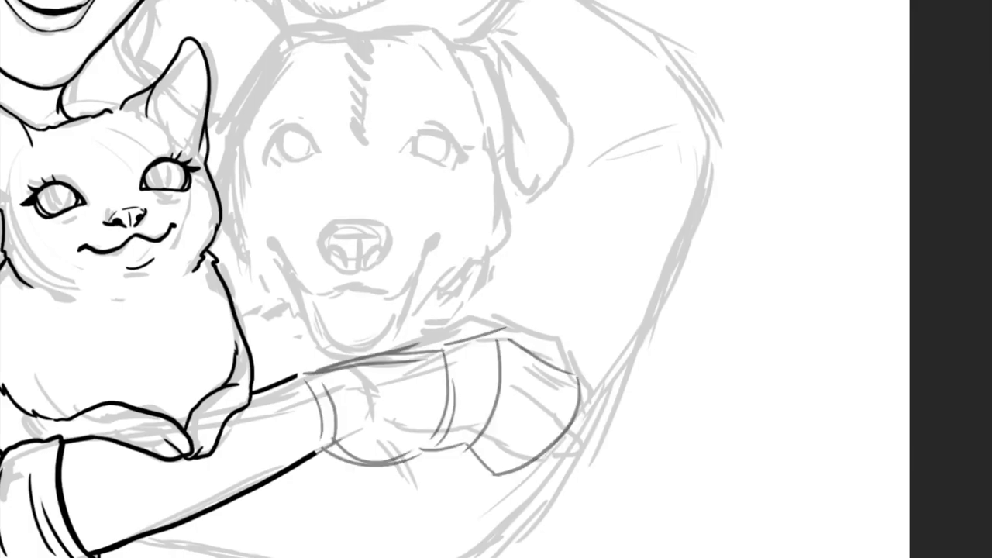
mouse_move(305, 372)
mouse_down()
mouse_move(443, 336)
mouse_move(429, 445)
mouse_up()
key(ctrl+z)
drag(436, 333, 496, 329)
Step: Ink finger and knuckle lines over the grey hand sketch, then undo them to start over
drag(459, 389, 552, 419)
drag(458, 404, 552, 429)
drag(489, 439, 516, 468)
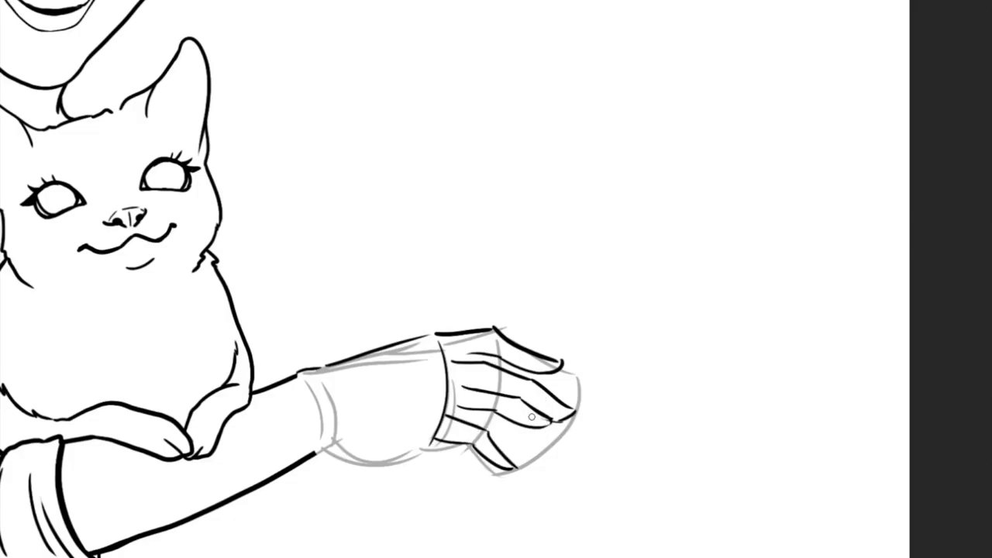
key(ctrl+z)
key(ctrl+z)
key(ctrl+z)
key(ctrl+z)
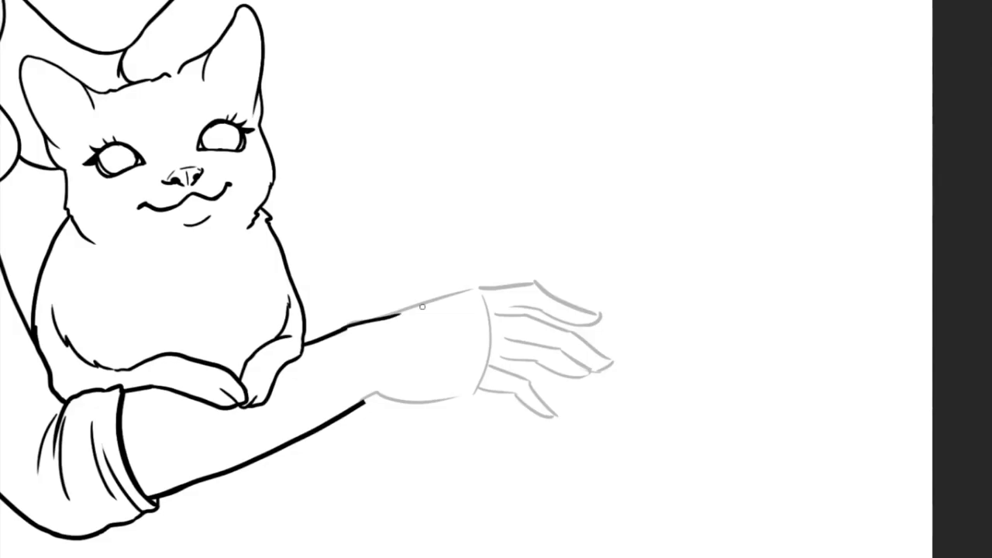
Step: Ink the forearm's lower edge and a long finger on a rotated canvas, then reset rotation upright
mouse_move(366, 398)
mouse_down()
mouse_move(485, 394)
mouse_move(594, 337)
mouse_up()
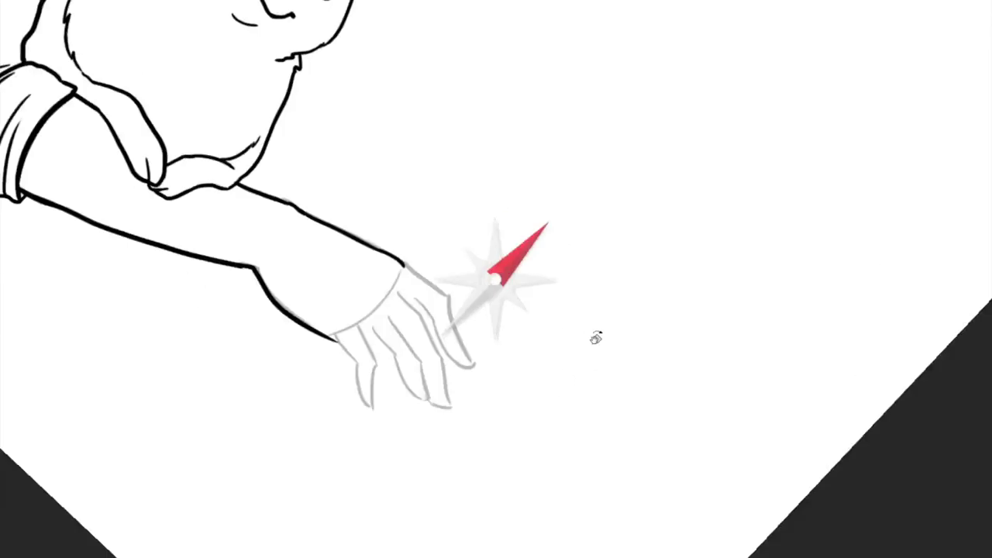
drag(467, 235, 469, 297)
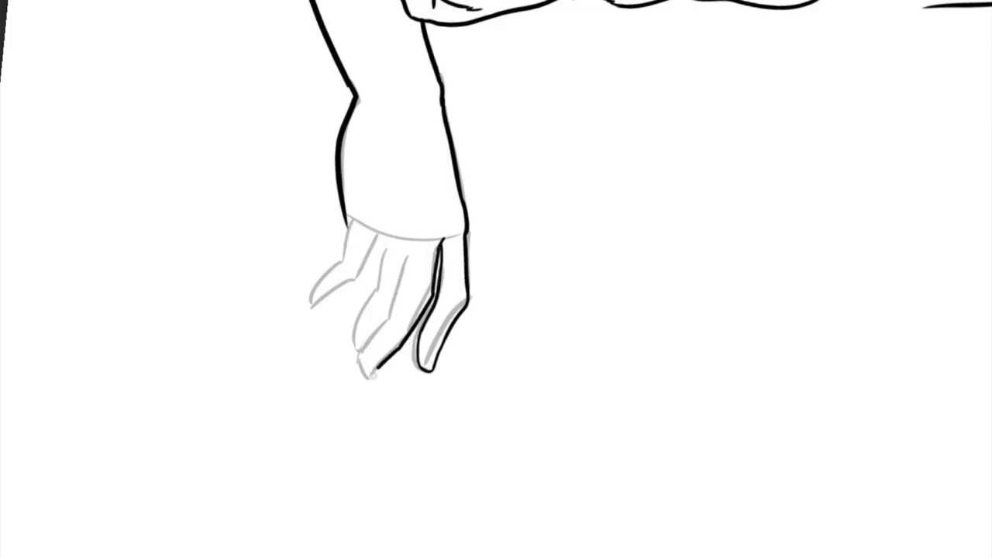
drag(382, 269, 425, 379)
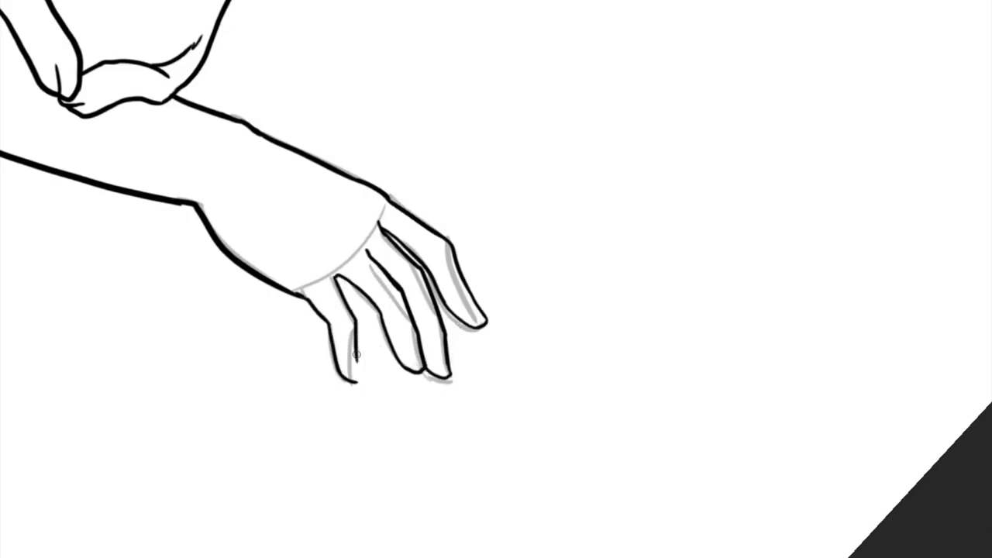
drag(355, 364, 547, 171)
scroll(527, 255, down, 3)
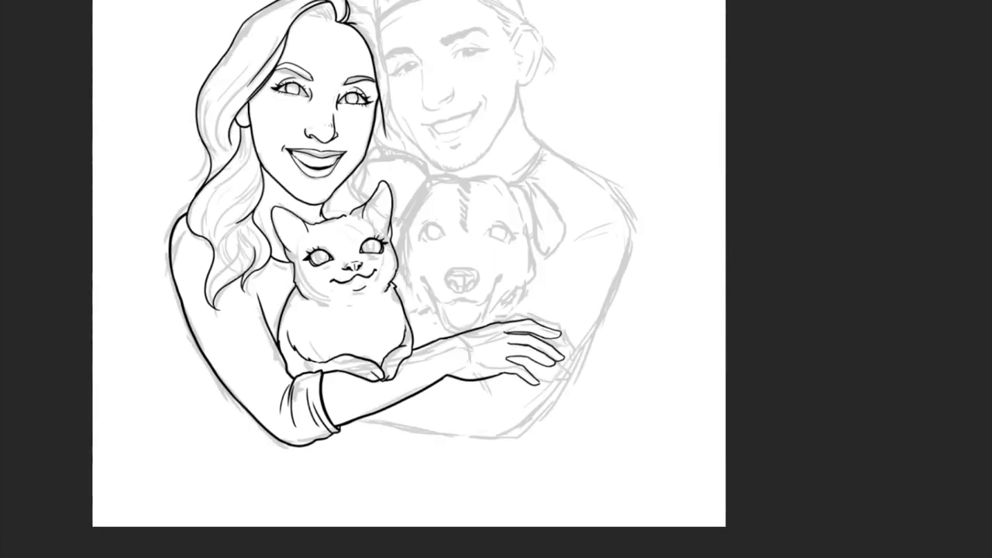
click(540, 326)
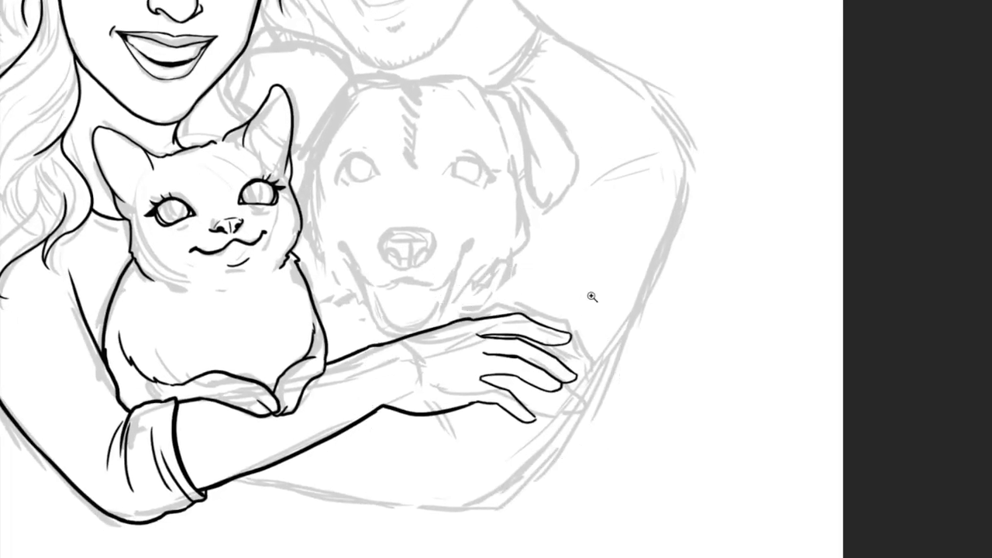
Step: Open Filter > Liquify on the line art, zoom the preview and select the Forward Warp tool
alt+click(591, 297)
key(super+shift+x)
key(z)
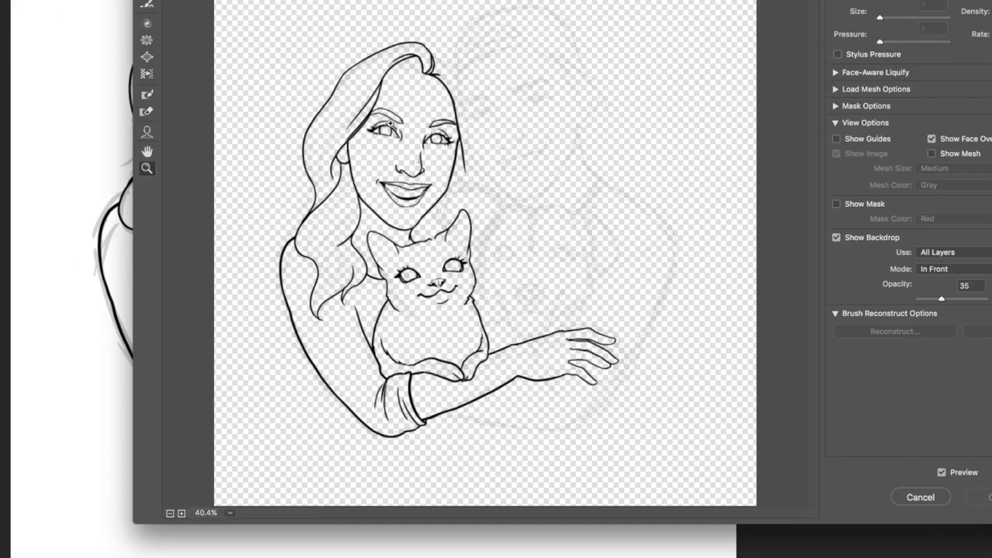
click(391, 124)
key(a)
key(w)
Step: Warp the forearm, wrist and left finger contours with a smaller brush to reshape the hand
mouse_move(457, 423)
mouse_down()
mouse_move(470, 433)
mouse_move(535, 428)
mouse_up()
drag(630, 371, 637, 366)
key(bracketleft)
key(bracketleft)
key(bracketleft)
key(bracketleft)
mouse_move(512, 368)
mouse_down()
mouse_move(554, 399)
mouse_move(589, 376)
mouse_move(590, 362)
mouse_up()
drag(896, 18, 915, 18)
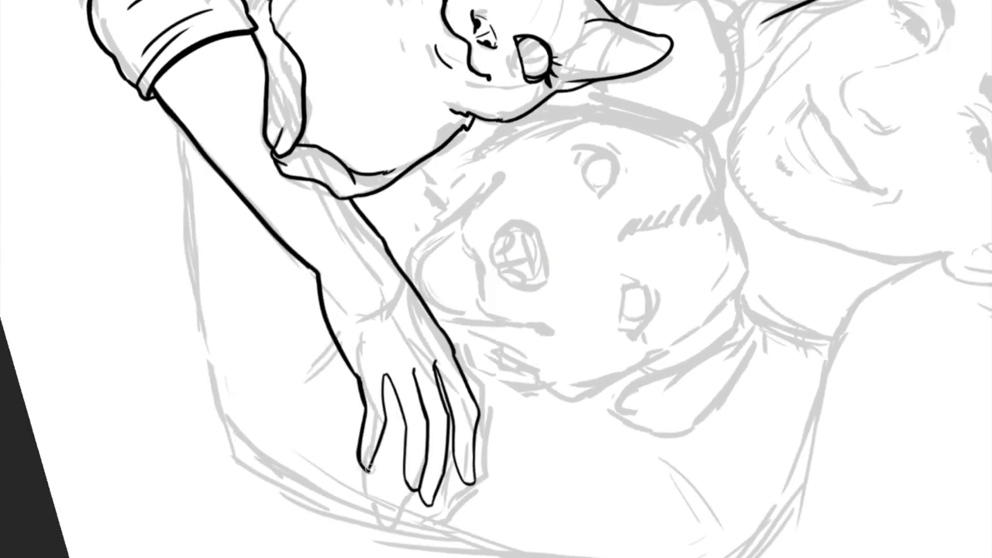
drag(370, 468, 405, 425)
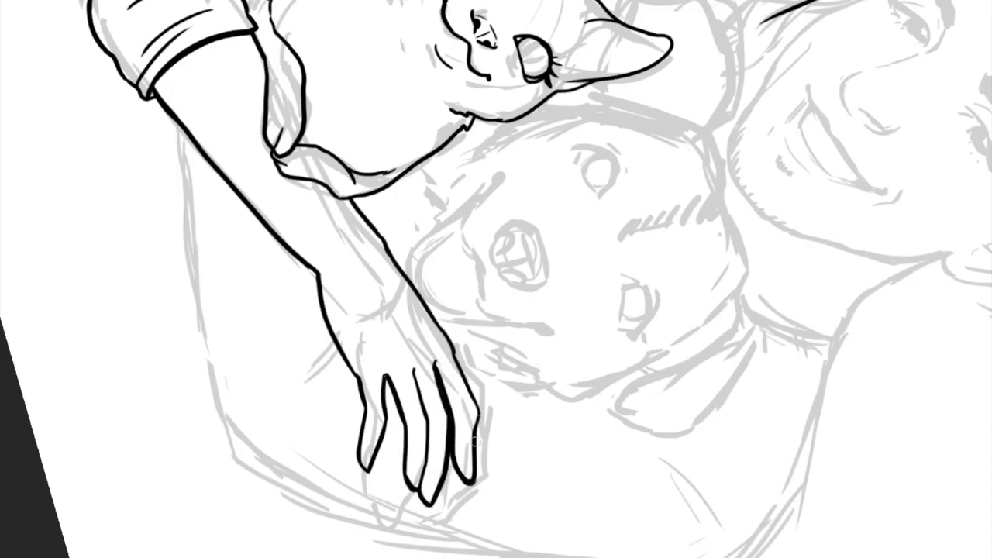
drag(425, 423, 580, 310)
scroll(581, 310, down, 3)
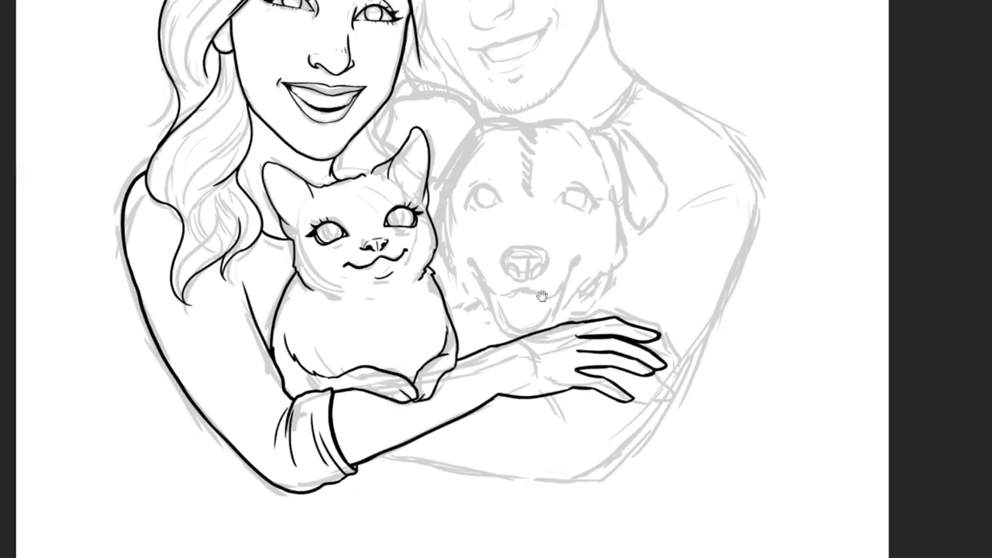
scroll(521, 319, up, 5)
drag(521, 319, 552, 280)
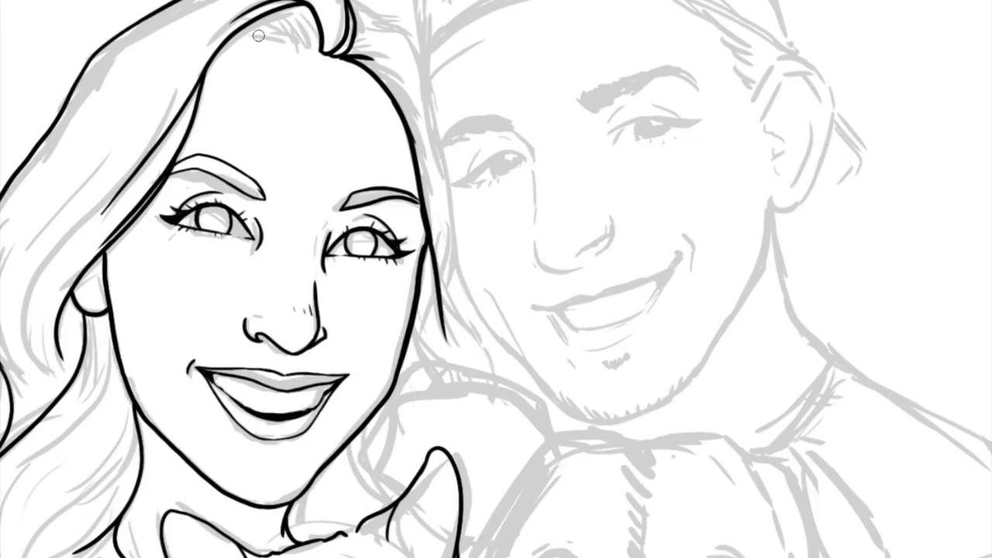
Step: Ink the hair line beside the man's face and his chin and jaw toward the ear
drag(258, 35, 294, 47)
scroll(294, 47, up, 2)
drag(410, 205, 489, 457)
drag(434, 341, 485, 401)
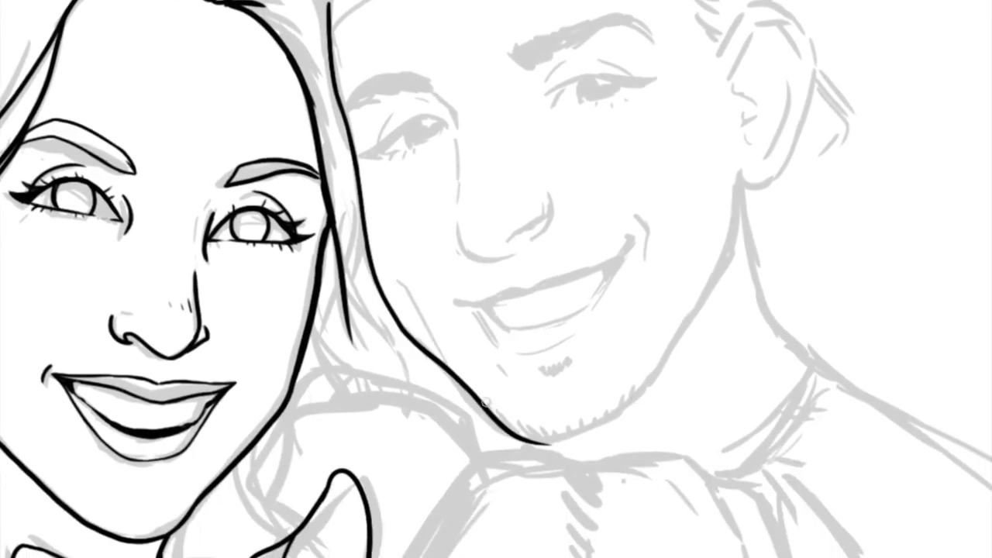
mouse_move(534, 440)
mouse_down()
mouse_move(643, 391)
mouse_move(738, 230)
mouse_up()
drag(713, 282, 740, 172)
scroll(718, 266, down, 2)
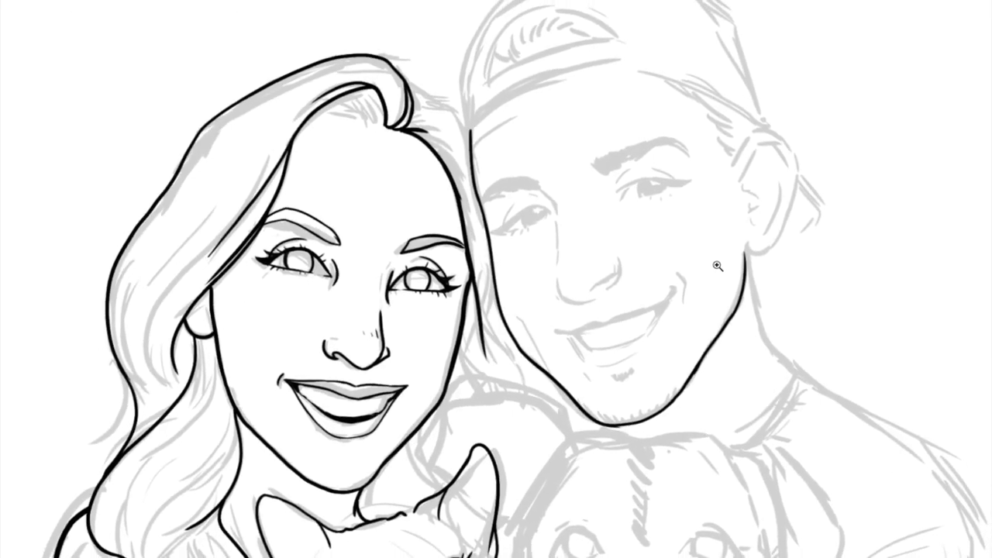
scroll(471, 367, up, 2)
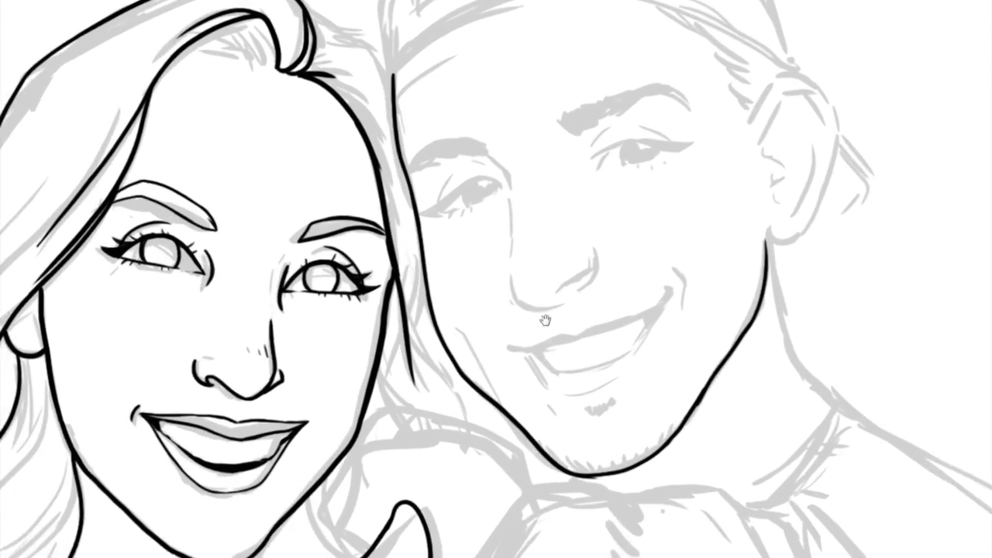
Step: Select the woman's right eye and adjust it with Free Transform
drag(450, 248, 447, 255)
key(ctrl+t)
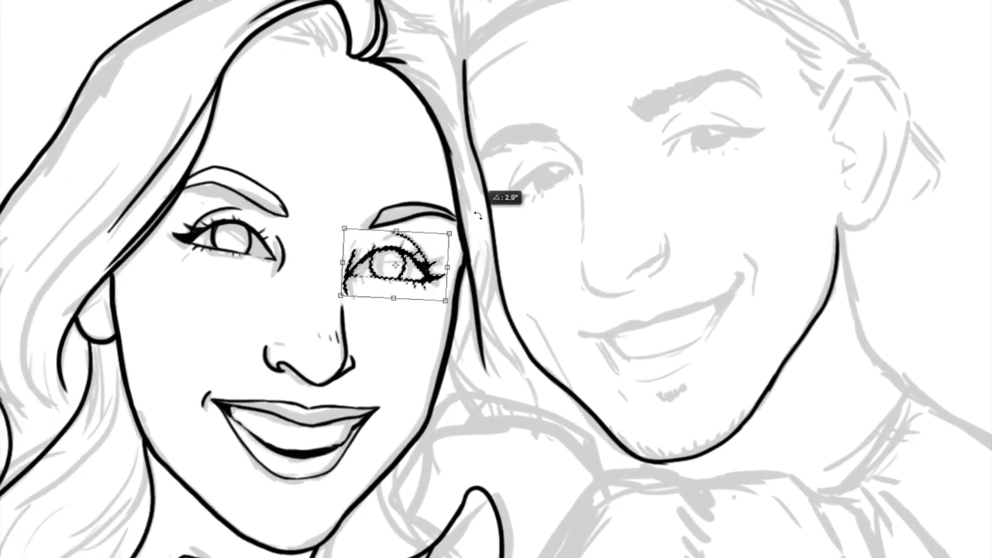
key(Return)
scroll(646, 172, down, 3)
scroll(530, 244, up, 5)
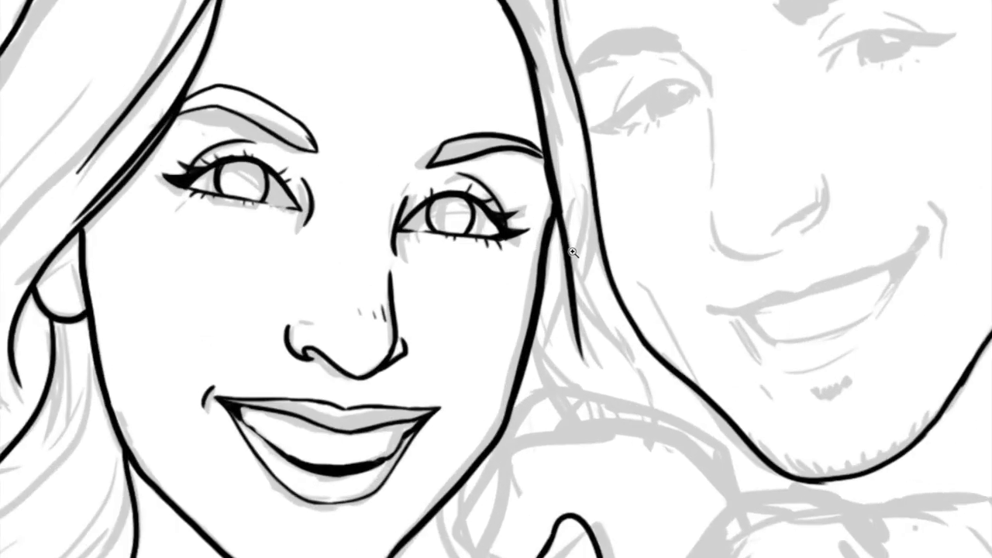
scroll(396, 287, down, 2)
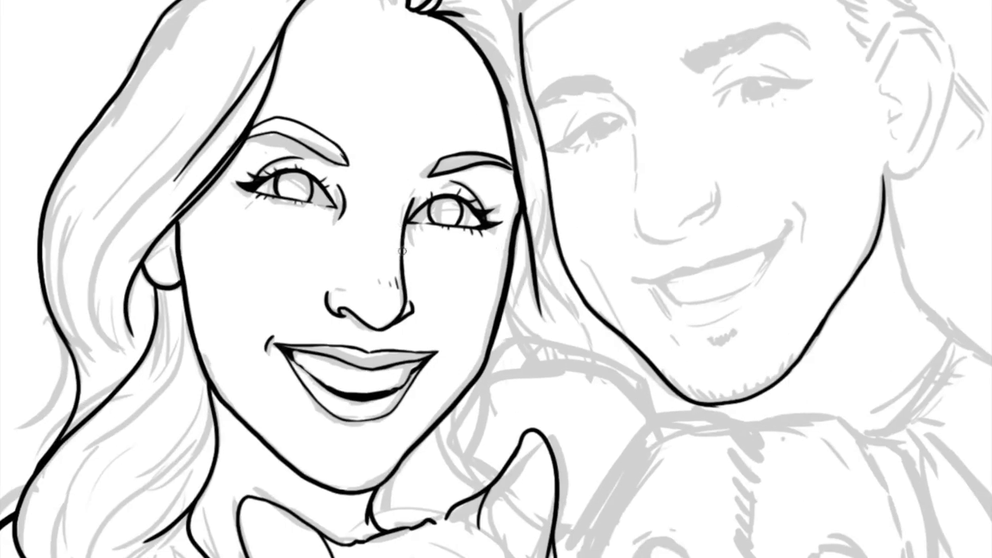
scroll(240, 181, down, 2)
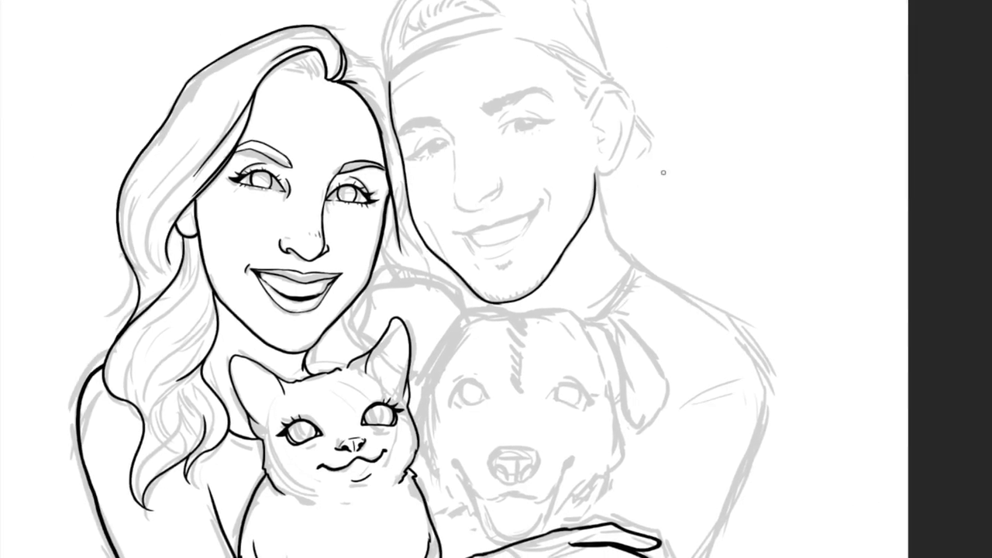
scroll(512, 204, up, 2)
Step: Select the woman's mouth and nudge it slightly with Free Transform
drag(511, 205, 666, 156)
click(354, 276)
key(ctrl+t)
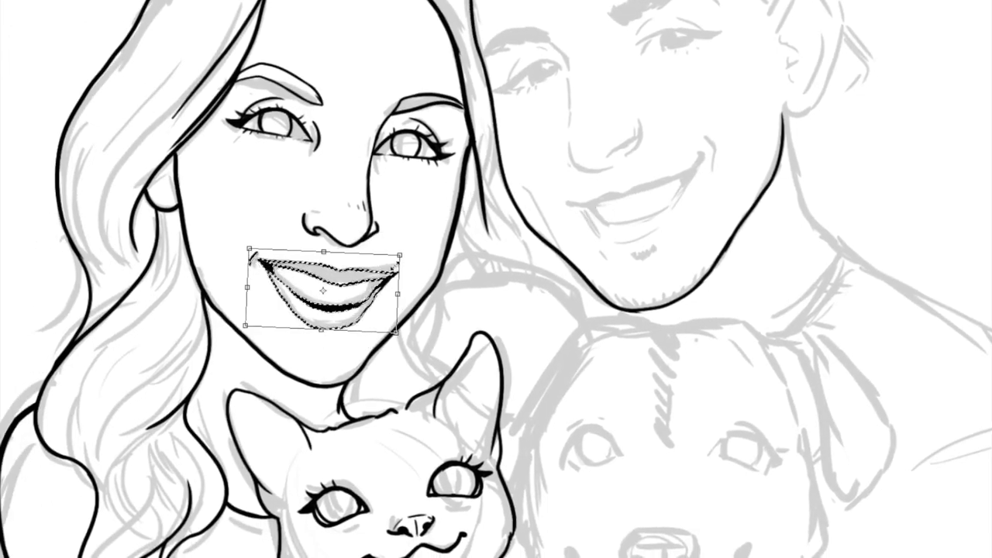
scroll(380, 266, down, 3)
scroll(391, 260, up, 3)
drag(390, 259, 395, 262)
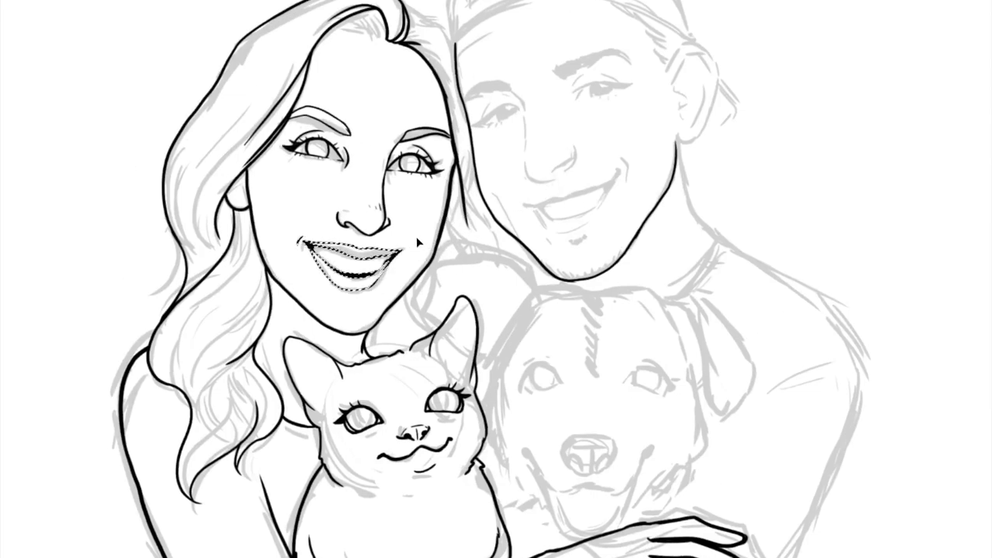
key(Return)
scroll(326, 171, up, 5)
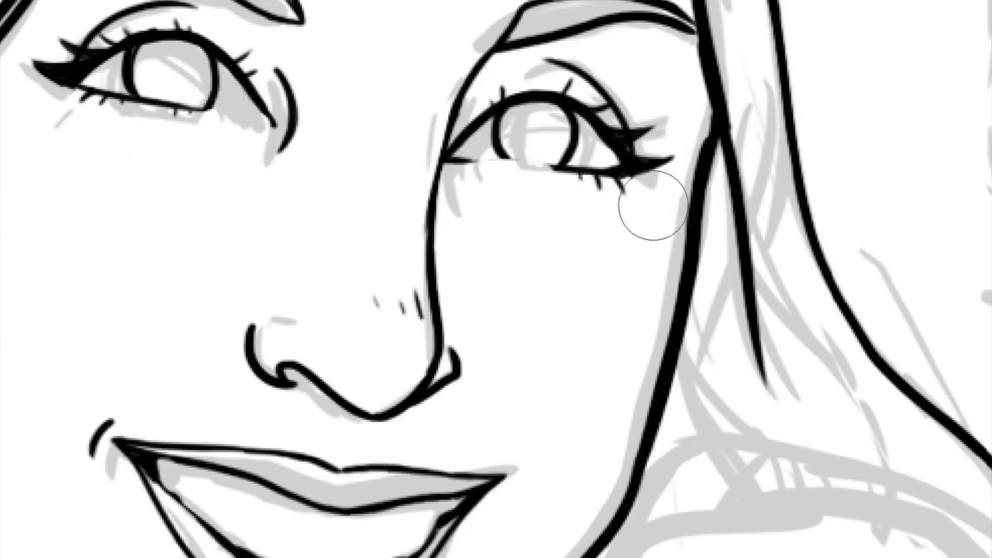
scroll(642, 204, up, 2)
Step: Shrink the brush and lasso-select the woman's left eye
key(bracketleft)
key(bracketleft)
key(bracketleft)
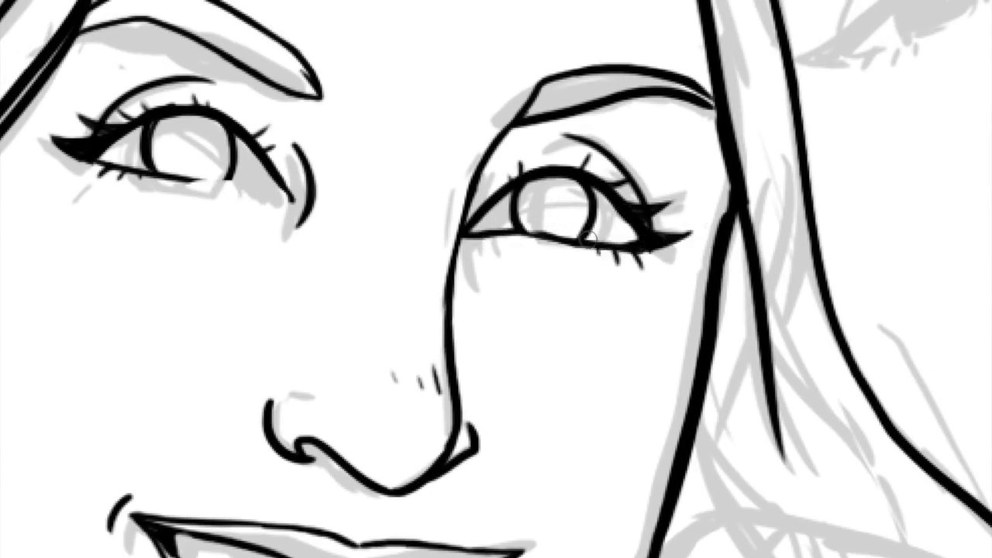
scroll(543, 233, down, 5)
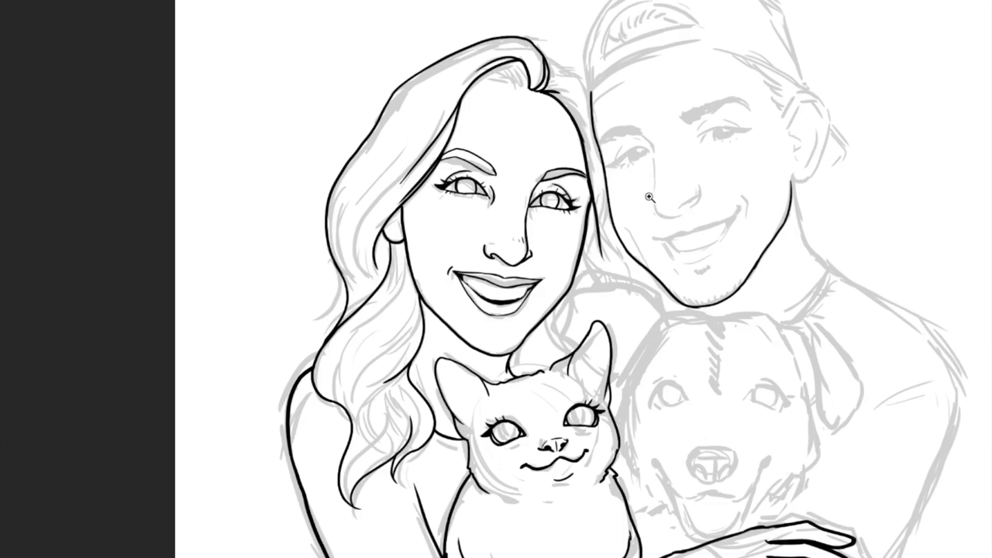
scroll(574, 232, up, 4)
key(l)
drag(444, 187, 438, 189)
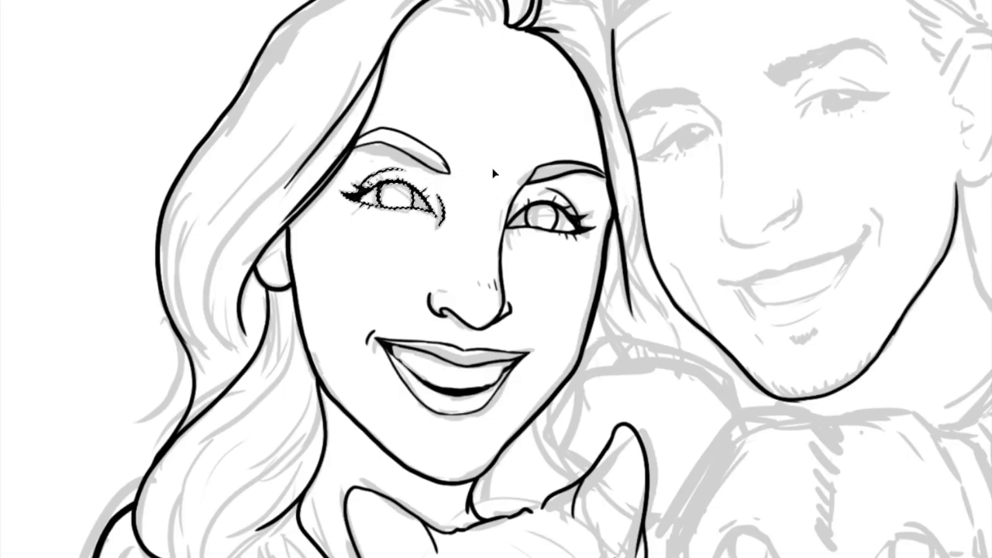
scroll(481, 190, down, 4)
scroll(593, 172, up, 4)
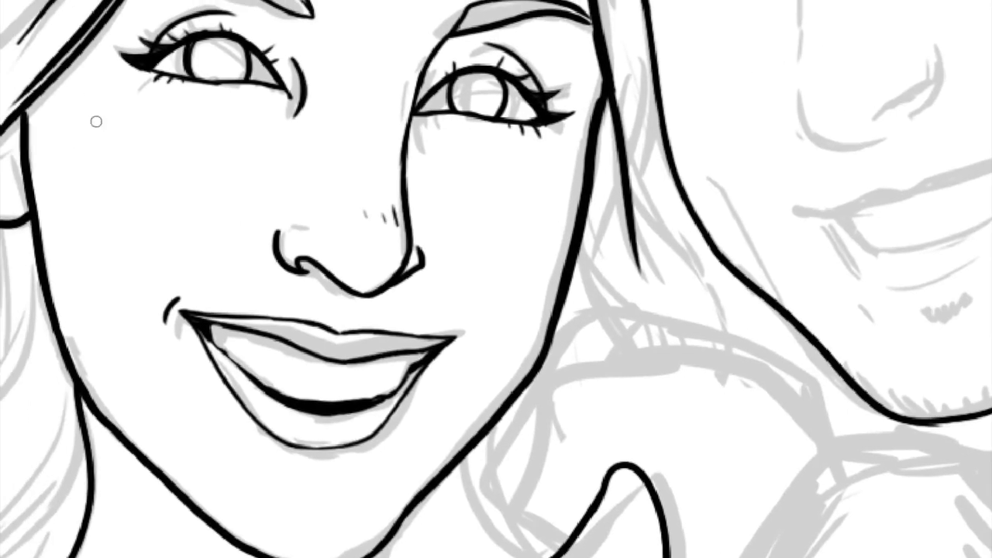
scroll(419, 284, right, 2)
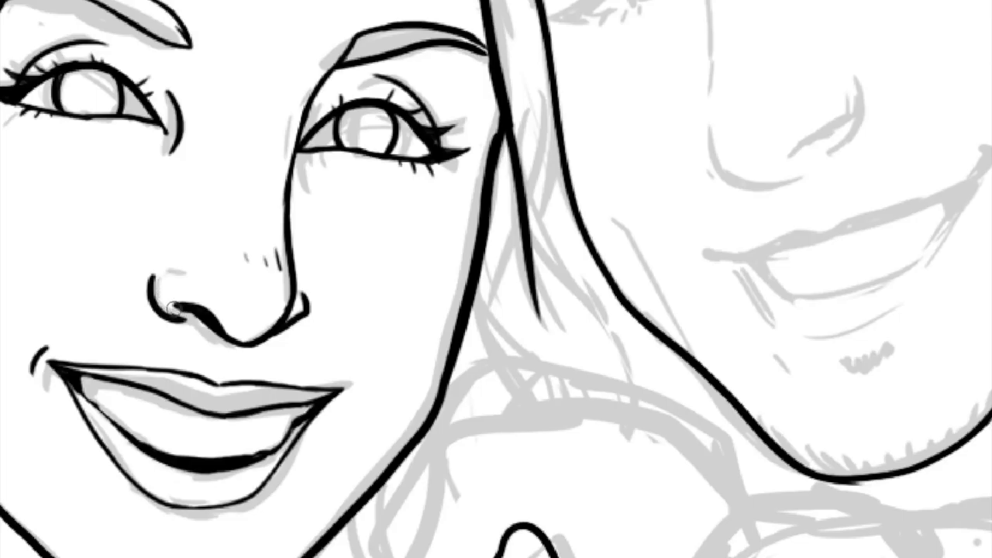
scroll(173, 304, down, 4)
scroll(272, 329, up, 4)
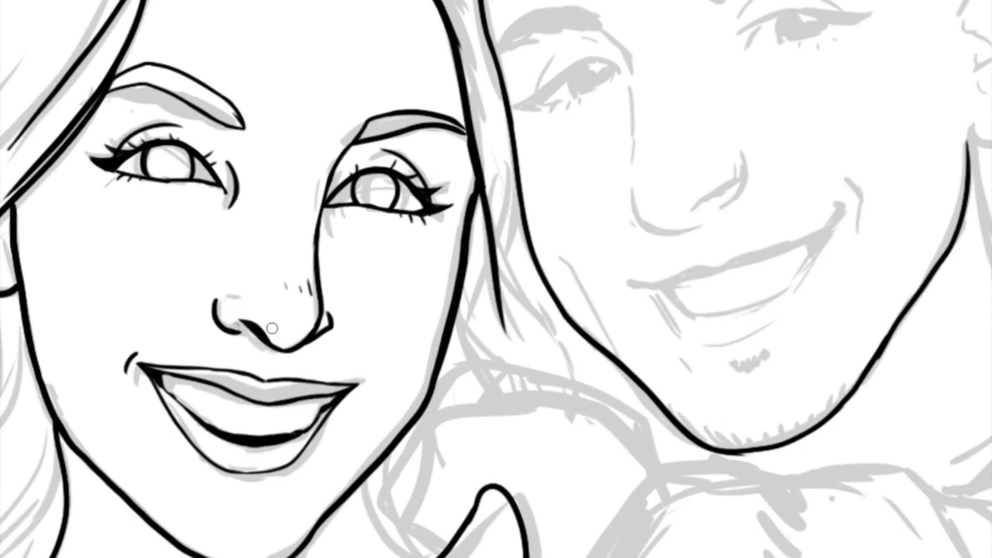
Step: Undo the stroke beside the woman's nose and redraw a cleaner line along its left side
key(ctrl+z)
scroll(255, 277, down, 4)
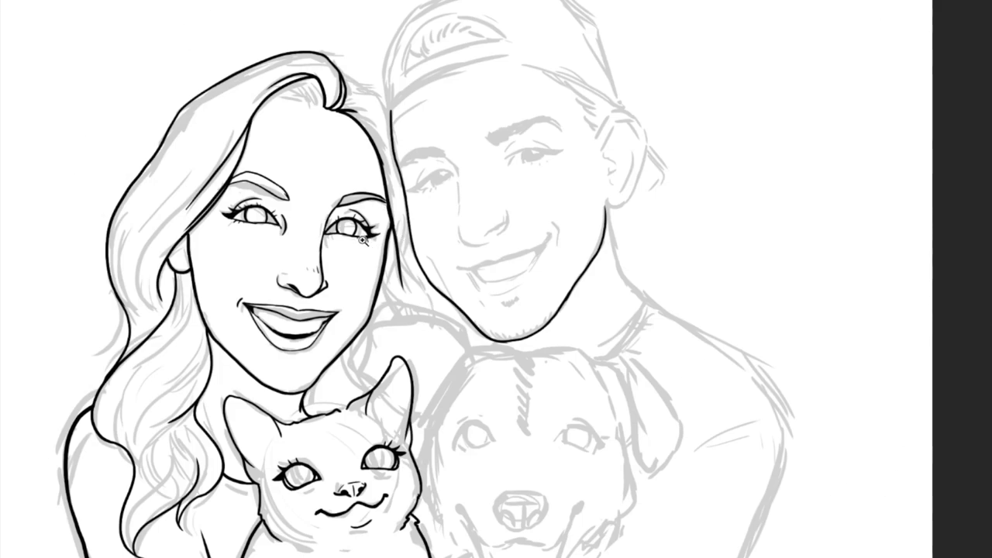
scroll(287, 296, up, 4)
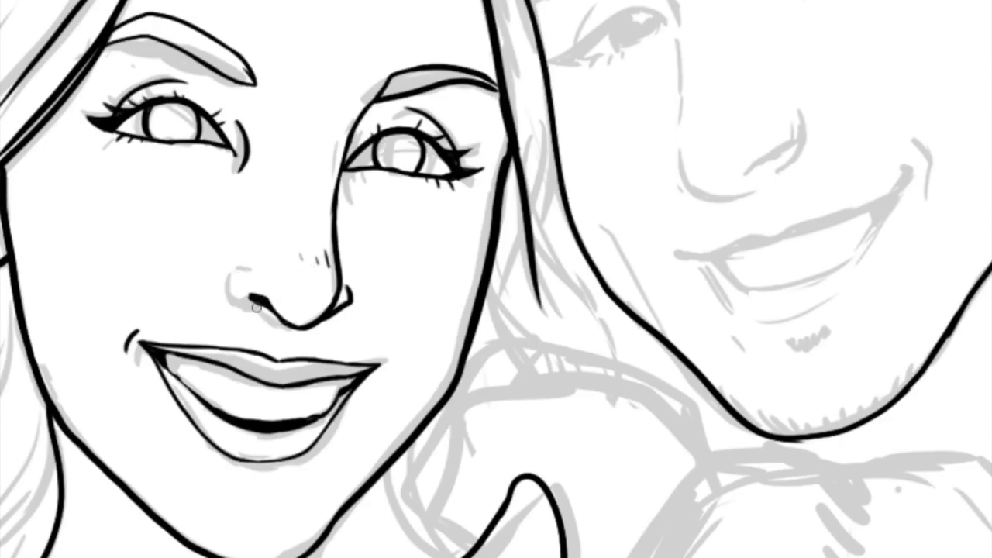
scroll(258, 263, down, 4)
scroll(258, 263, up, 4)
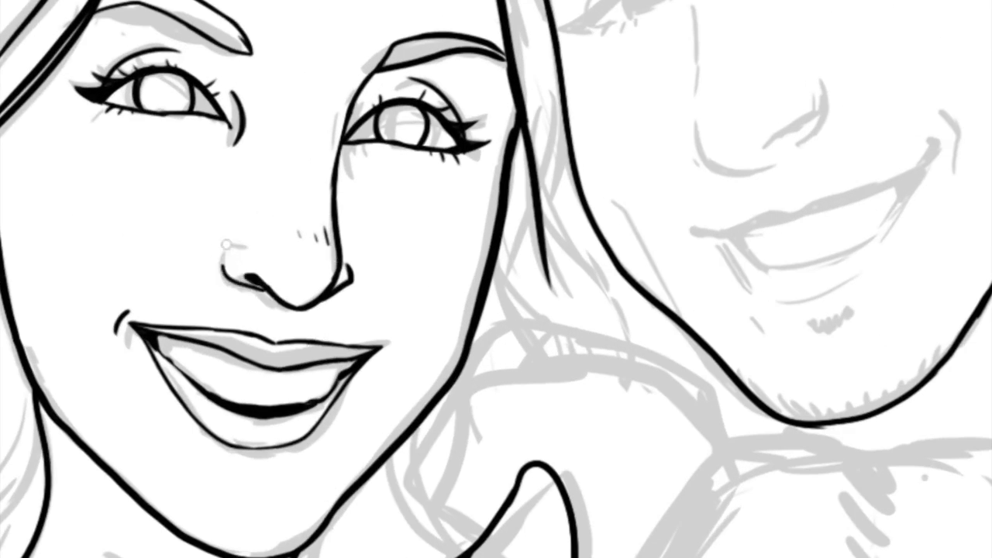
drag(231, 230, 247, 280)
scroll(311, 204, down, 4)
scroll(311, 204, up, 4)
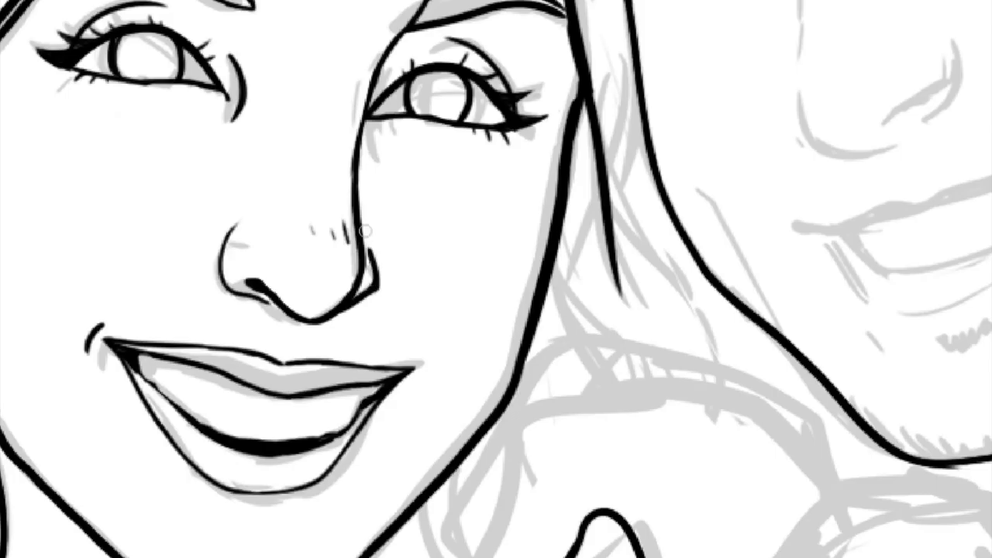
scroll(362, 238, down, 4)
scroll(487, 224, up, 3)
scroll(328, 281, down, 4)
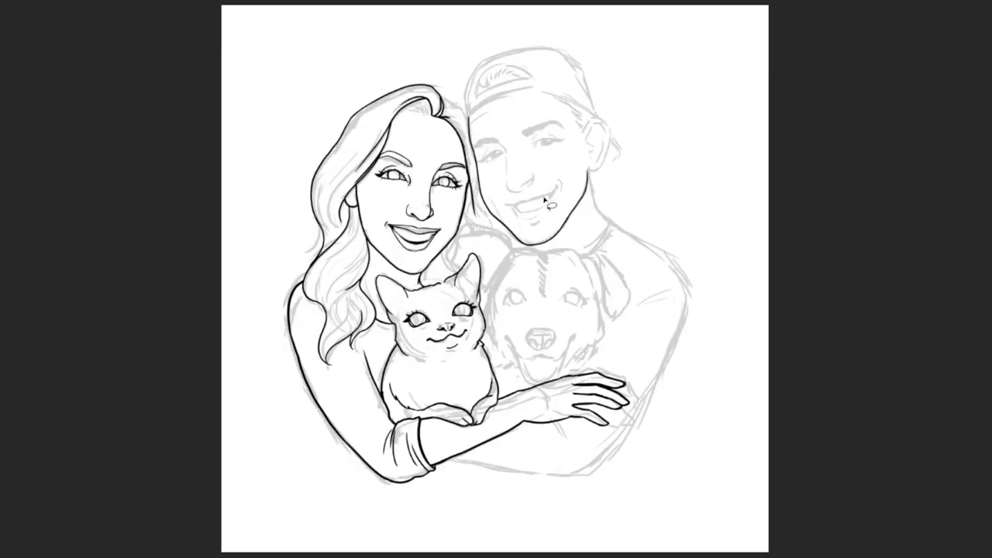
scroll(231, 319, up, 4)
Step: Ink the man's closed eyes and fill in both eyebrows in black
scroll(326, 280, up, 2)
drag(283, 262, 198, 295)
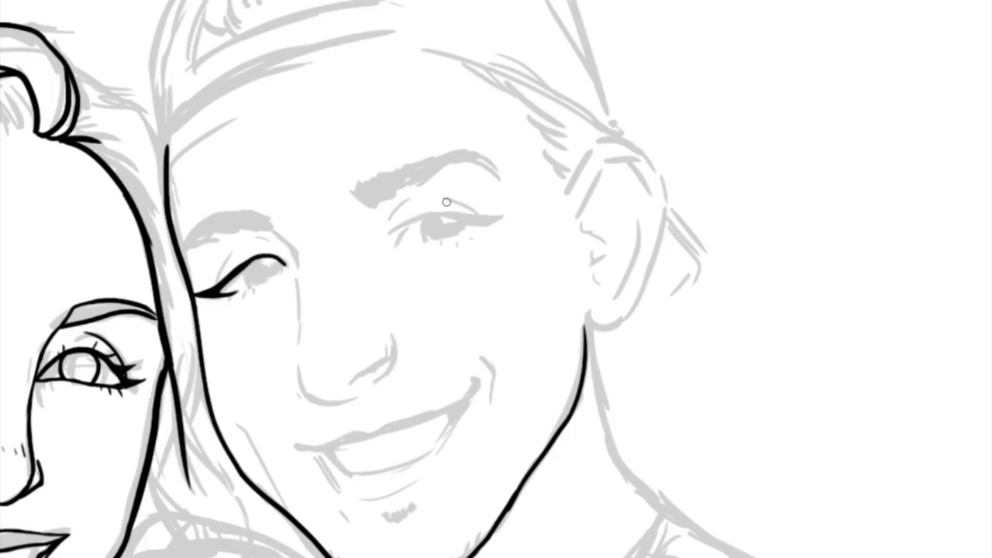
drag(390, 230, 511, 214)
mouse_move(412, 196)
mouse_down()
mouse_move(428, 234)
mouse_move(380, 233)
mouse_move(524, 193)
mouse_up()
scroll(451, 216, up, 2)
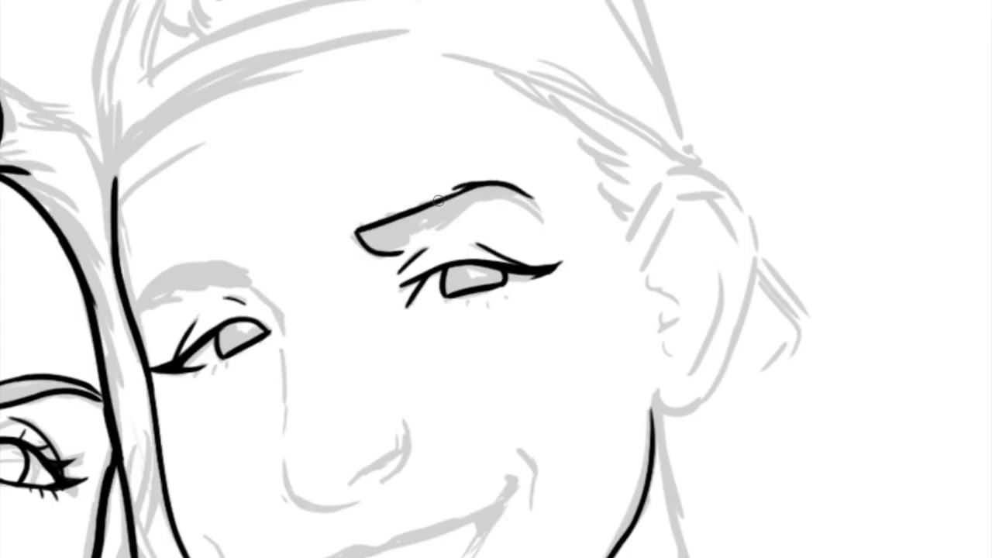
mouse_move(397, 253)
mouse_down()
mouse_move(501, 204)
mouse_move(482, 207)
mouse_move(529, 193)
mouse_up()
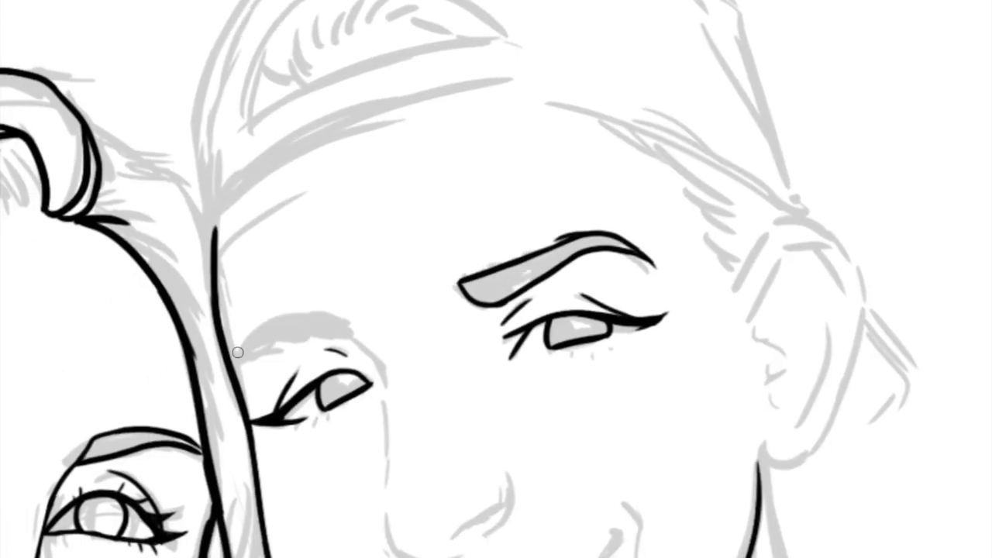
mouse_move(231, 351)
mouse_down()
mouse_move(339, 300)
mouse_move(297, 339)
mouse_move(362, 350)
mouse_move(428, 332)
mouse_move(360, 349)
mouse_up()
Step: Ink the man's nose curve and nostril, redoing the first nose stroke
scroll(299, 338, down, 1)
scroll(452, 234, up, 2)
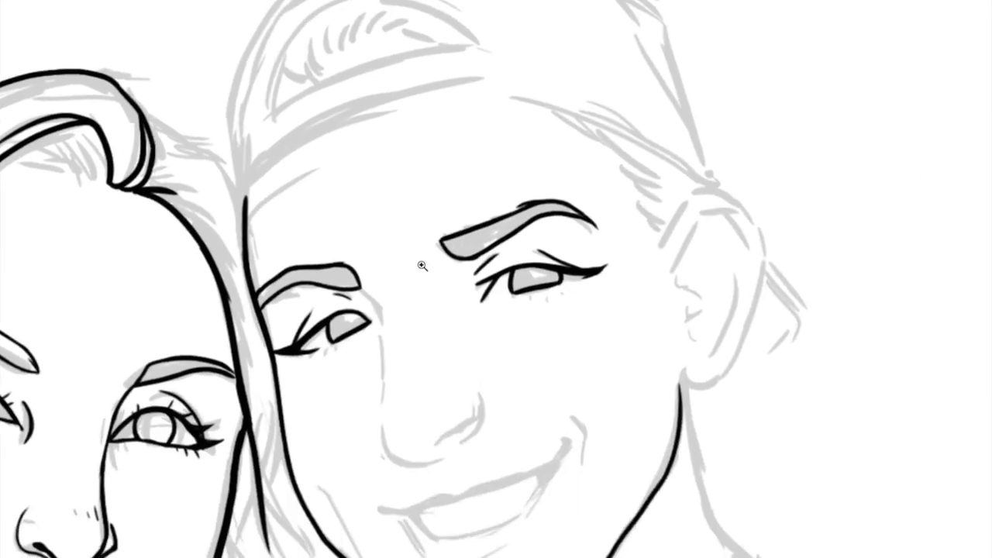
scroll(454, 400, up, 1)
mouse_move(386, 287)
mouse_down()
mouse_move(390, 415)
mouse_move(468, 438)
mouse_up()
key(ctrl+z)
drag(388, 419, 496, 428)
drag(526, 365, 496, 430)
Step: Ink the man's smiling mouth with its lower lip and darkened corners
scroll(569, 328, down, 3)
scroll(680, 296, up, 1)
mouse_move(429, 412)
mouse_down()
mouse_move(536, 383)
mouse_move(626, 341)
mouse_up()
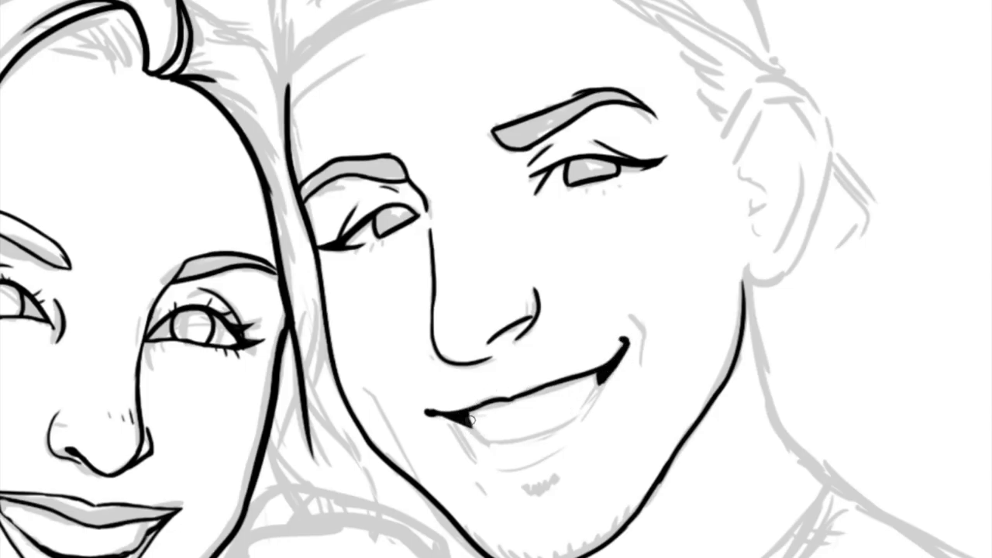
mouse_move(458, 411)
mouse_down()
mouse_move(448, 419)
mouse_move(575, 449)
mouse_up()
key(ctrl+z)
drag(461, 440, 578, 450)
drag(591, 409, 627, 362)
Step: Rotate the view sideways toward the jaw, then back to nearly upright
drag(575, 449, 325, 318)
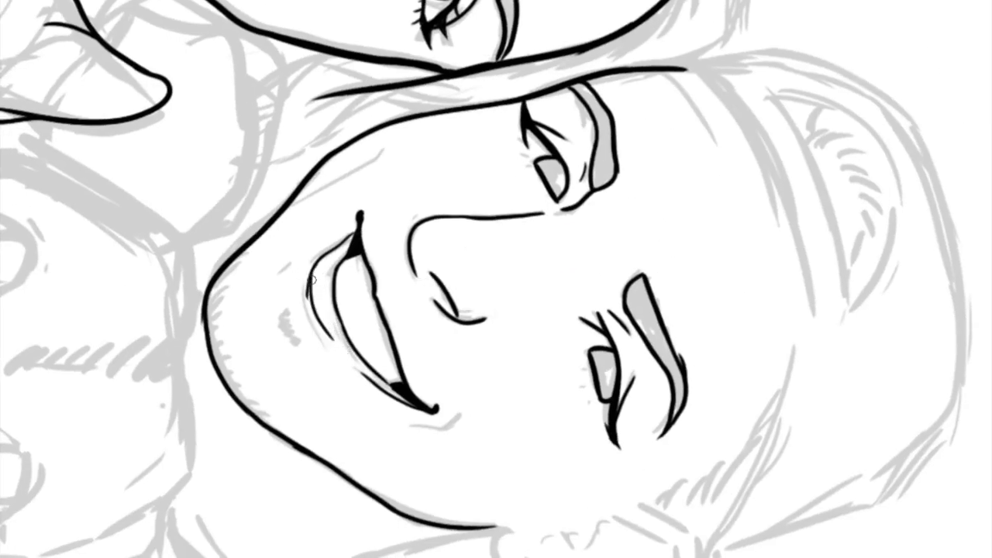
drag(288, 261, 397, 250)
scroll(398, 250, down, 5)
scroll(455, 398, up, 5)
scroll(598, 210, up, 3)
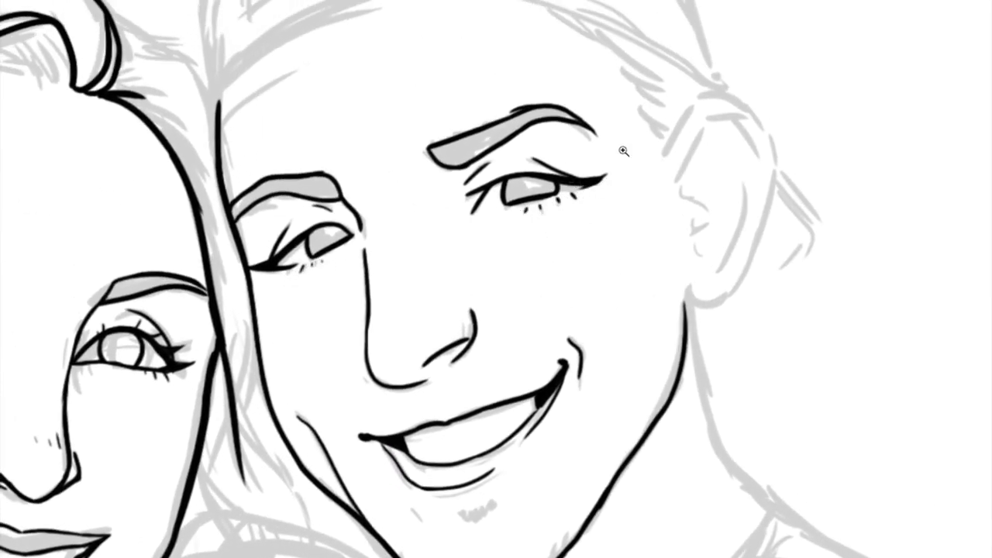
scroll(624, 151, down, 5)
scroll(624, 151, up, 5)
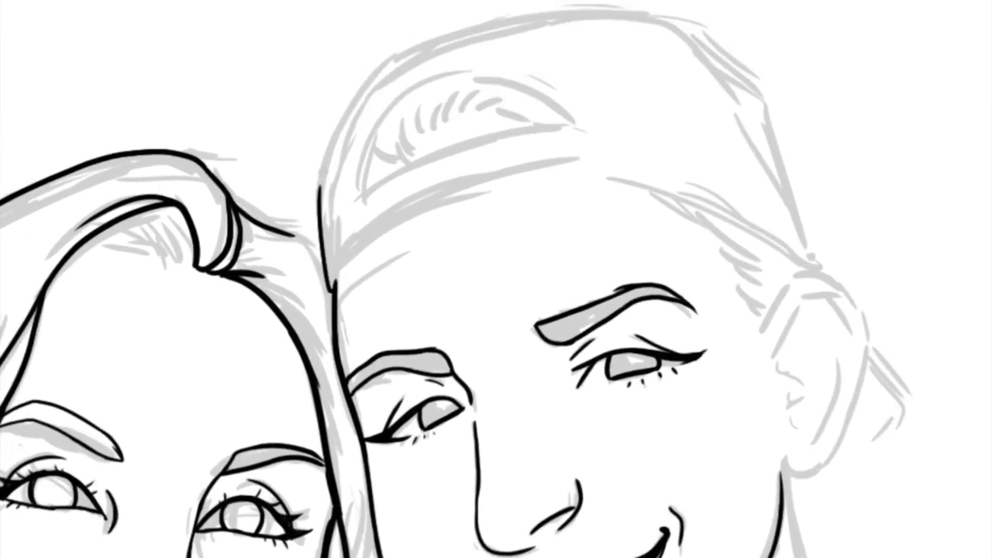
Step: Ink the man's head outline, the cap brim across his forehead, and his ear with its inner curves
mouse_move(319, 198)
mouse_down()
mouse_move(466, 35)
mouse_move(575, 11)
mouse_move(812, 254)
mouse_up()
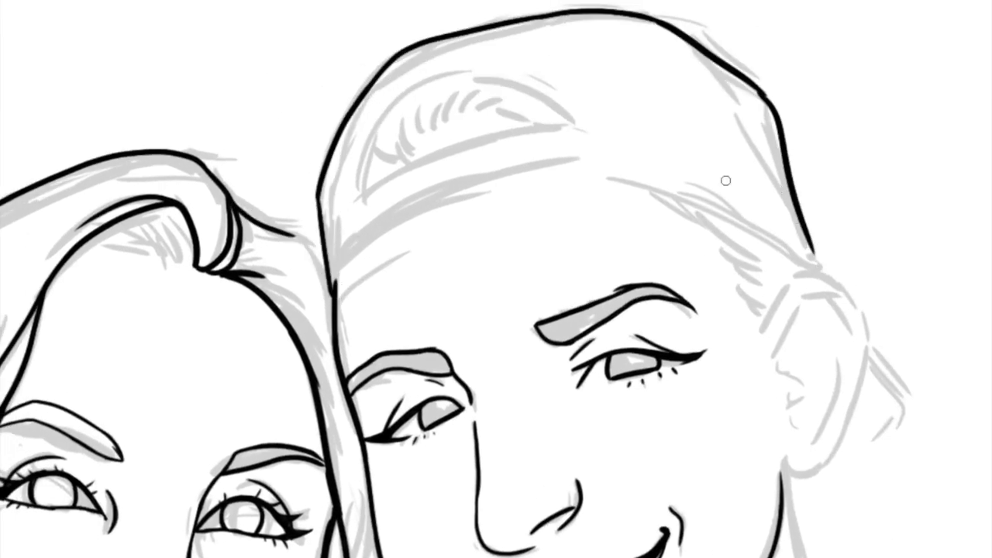
drag(330, 287, 799, 259)
mouse_move(761, 329)
mouse_down()
mouse_move(818, 267)
mouse_move(859, 307)
mouse_move(862, 365)
mouse_move(778, 469)
mouse_up()
mouse_move(775, 348)
mouse_down()
mouse_move(790, 318)
mouse_move(838, 293)
mouse_move(837, 351)
mouse_up()
mouse_move(771, 337)
mouse_down()
mouse_move(794, 425)
mouse_move(798, 304)
mouse_move(850, 364)
mouse_up()
key(ctrl+z)
key(ctrl+z)
drag(771, 341, 804, 411)
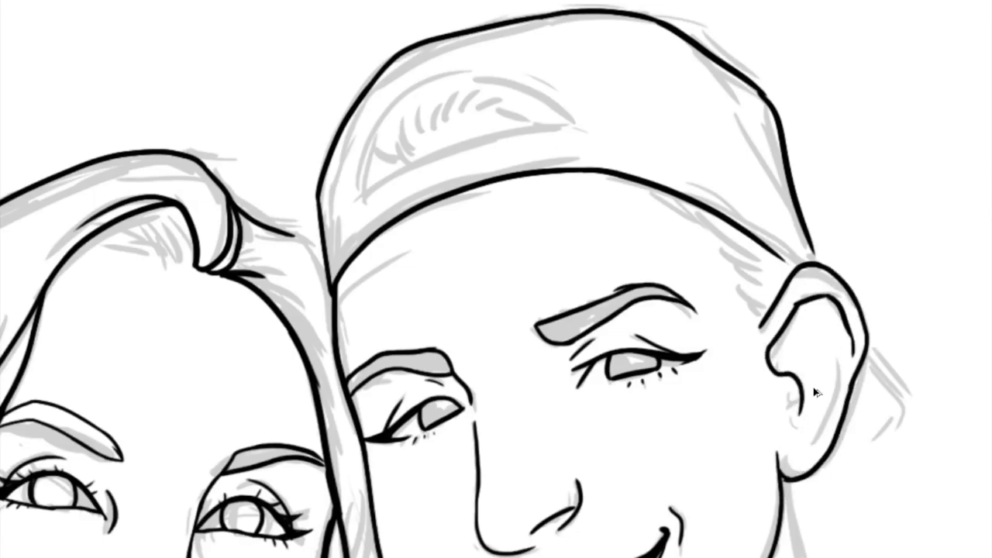
drag(815, 334, 853, 434)
key(ctrl+z)
drag(829, 306, 846, 363)
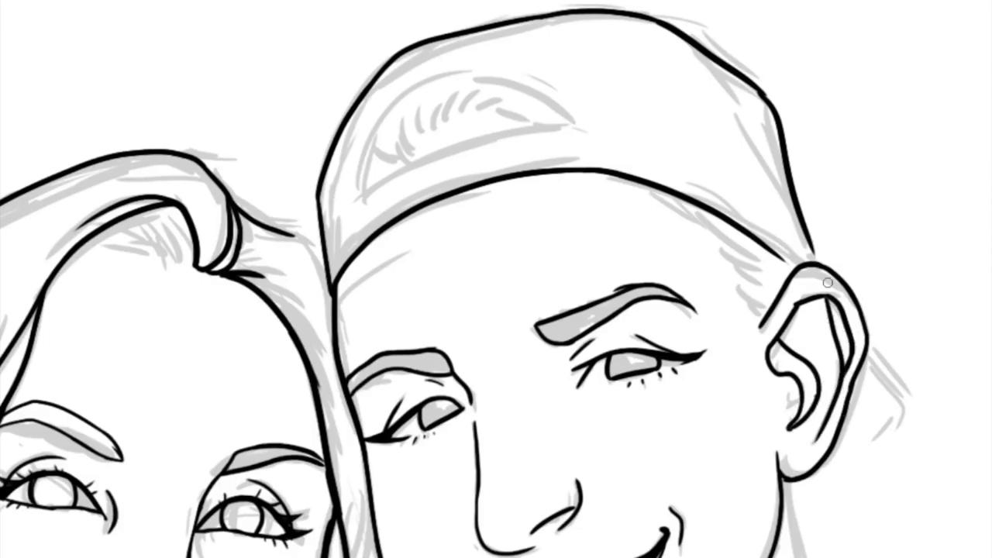
Step: Ink the back of the cap beside the ear and the arch of the cap opening
scroll(831, 289, down, 5)
scroll(806, 272, up, 5)
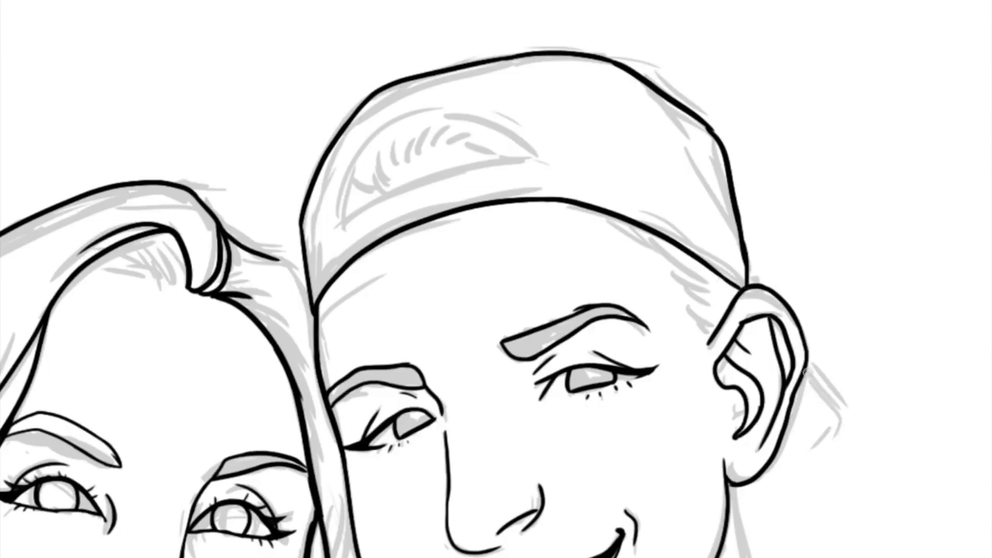
drag(807, 367, 768, 474)
drag(339, 233, 448, 104)
key(ctrl+z)
drag(541, 198, 339, 268)
mouse_move(342, 220)
mouse_down()
mouse_move(489, 158)
mouse_move(518, 161)
mouse_up()
key(ctrl+z)
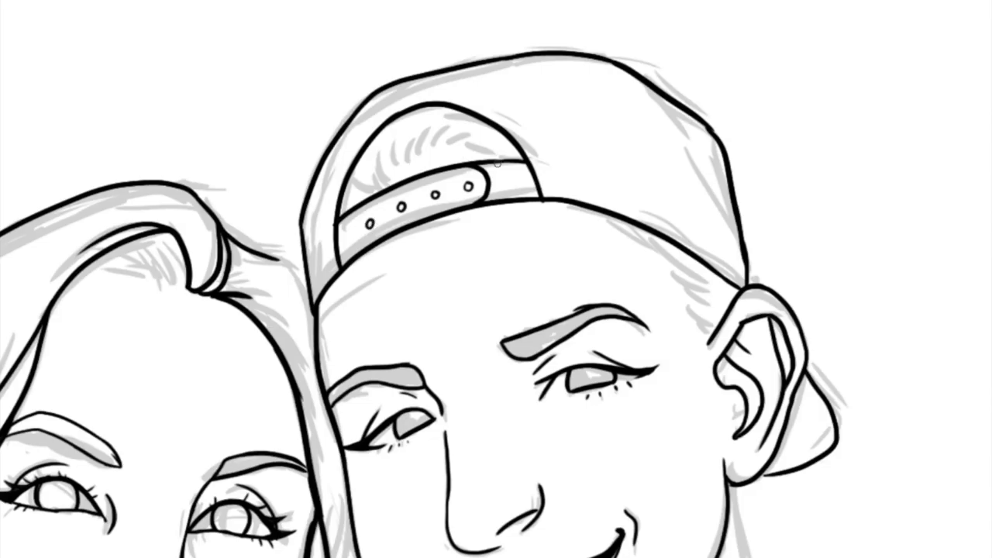
Step: Ink the cap's left edge, a hair strand beside the face, and hair inside the opening
scroll(494, 153, down, 5)
scroll(364, 206, up, 6)
drag(358, 163, 354, 289)
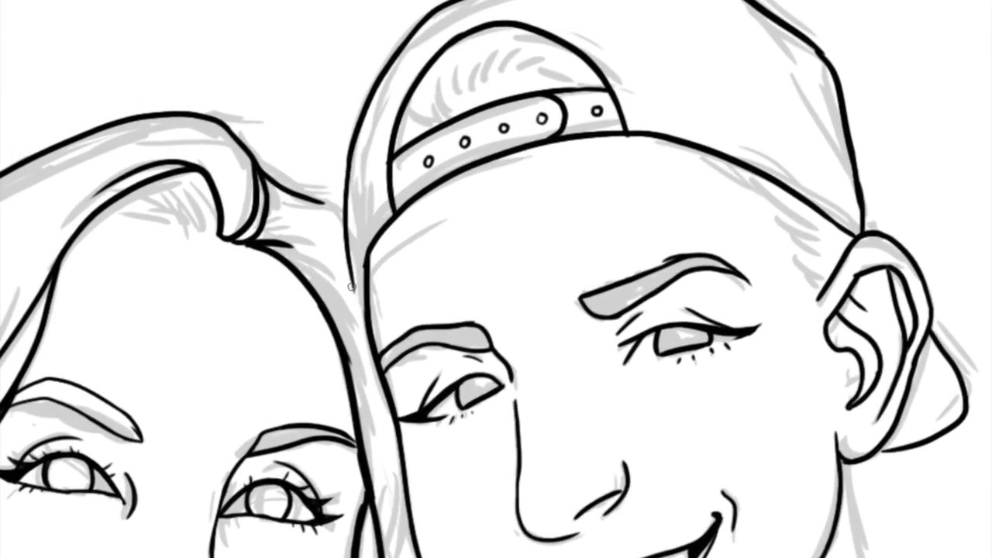
scroll(370, 247, down, 5)
scroll(348, 310, up, 6)
drag(339, 232, 347, 326)
scroll(348, 338, down, 5)
scroll(323, 80, up, 6)
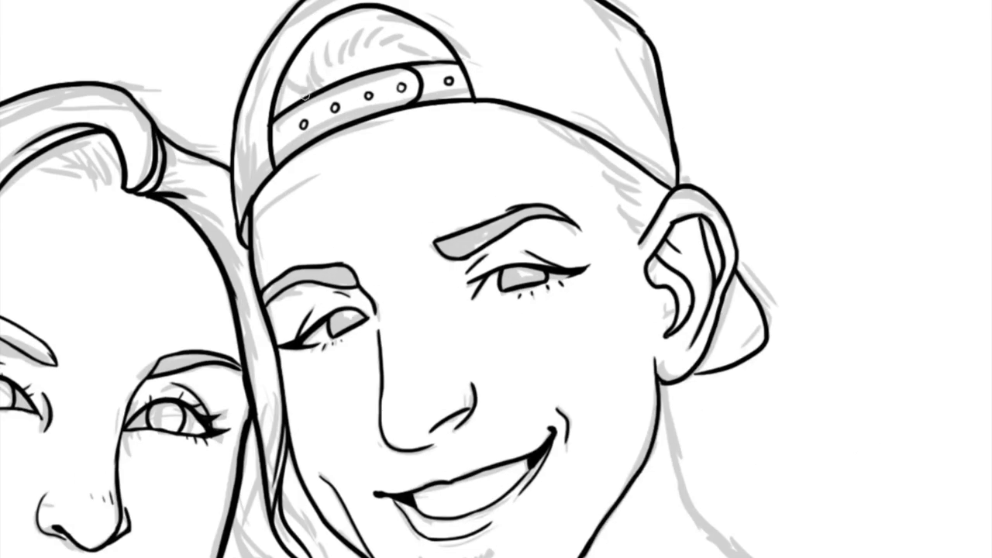
key(ctrl+z)
key(ctrl+z)
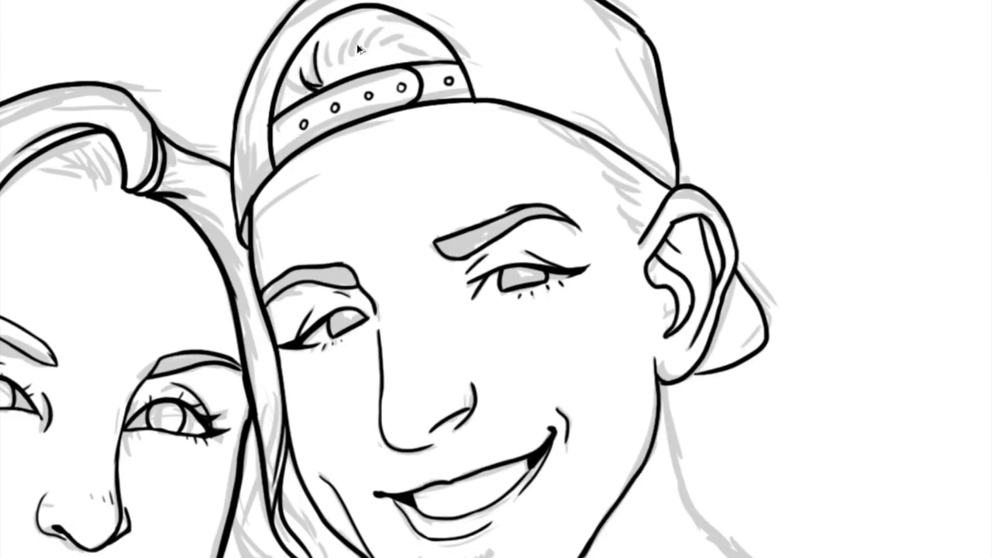
mouse_move(347, 55)
mouse_down()
mouse_move(434, 43)
mouse_move(464, 55)
mouse_up()
scroll(585, 288, down, 2)
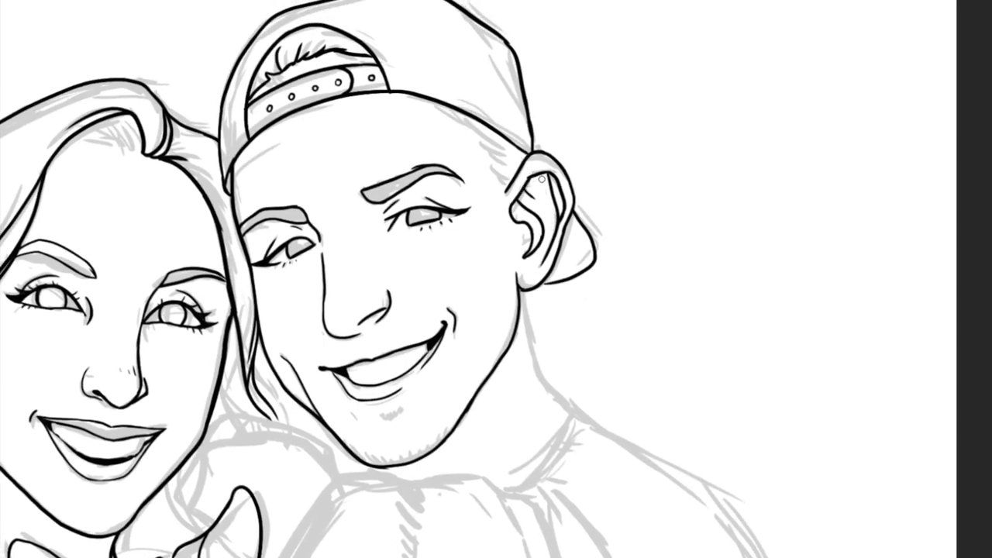
Step: Reshape the cap outline with Filter > Liquify's Forward Warp and apply the warp
click(242, 0)
click(242, 0)
click(289, 0)
click(310, 0)
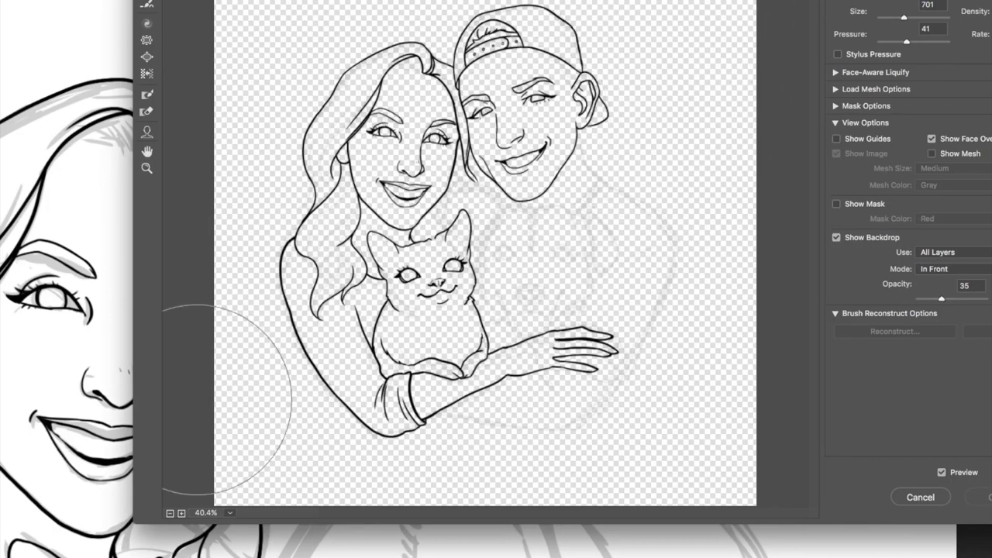
mouse_move(365, 85)
mouse_down()
mouse_move(404, 62)
mouse_move(587, 19)
mouse_move(403, 46)
mouse_move(620, 89)
mouse_move(334, 31)
mouse_move(717, 97)
mouse_up()
key(Return)
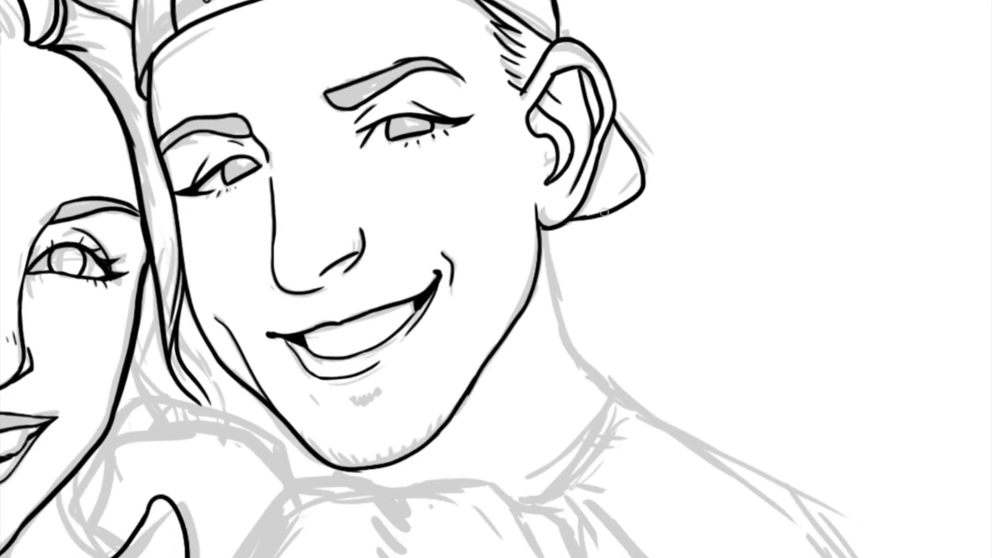
Step: Ink the man's right neck and shoulder outline, and redraw the cat's head and ear strokes
mouse_move(544, 229)
mouse_down()
mouse_move(564, 322)
mouse_move(606, 399)
mouse_up()
drag(403, 319, 422, 313)
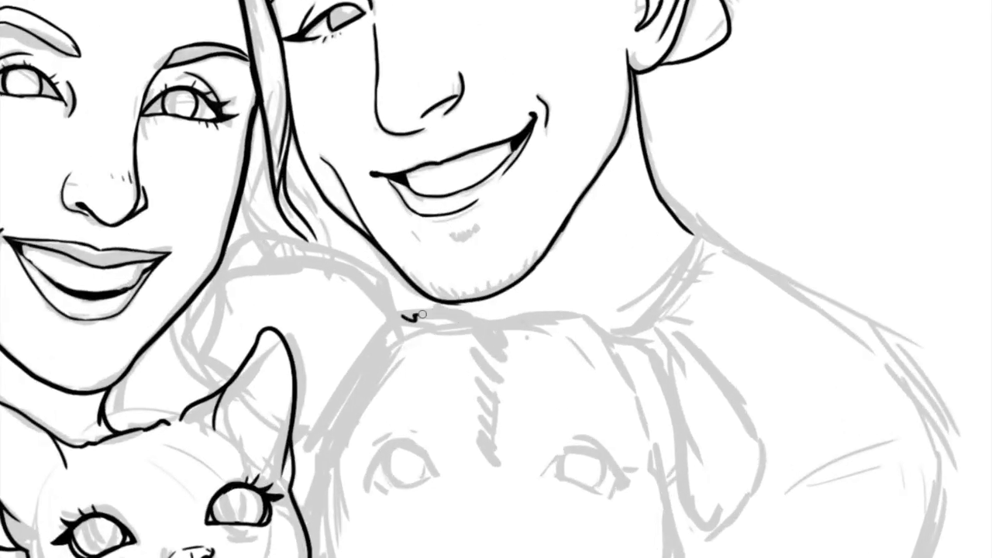
drag(517, 320, 571, 310)
key(ctrl+z)
mouse_move(397, 314)
mouse_down()
mouse_move(595, 316)
mouse_move(610, 338)
mouse_move(307, 264)
mouse_move(229, 264)
mouse_up()
key(ctrl+z)
drag(388, 283, 214, 300)
drag(199, 183, 209, 248)
drag(212, 194, 371, 188)
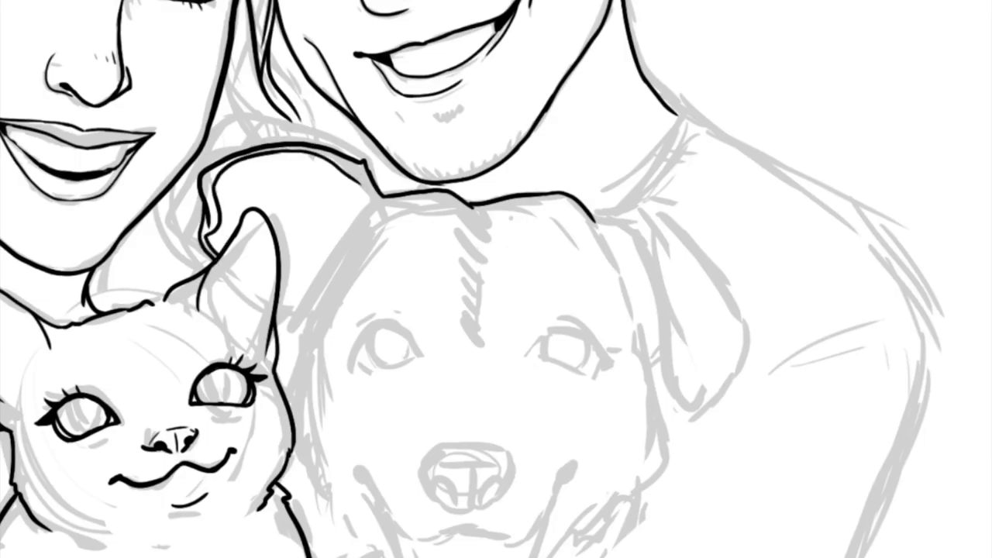
key(ctrl+z)
drag(278, 310, 314, 332)
Step: Ink the dog's left eye outline, lower lid and iris, undoing the lash strokes
drag(447, 281, 447, 239)
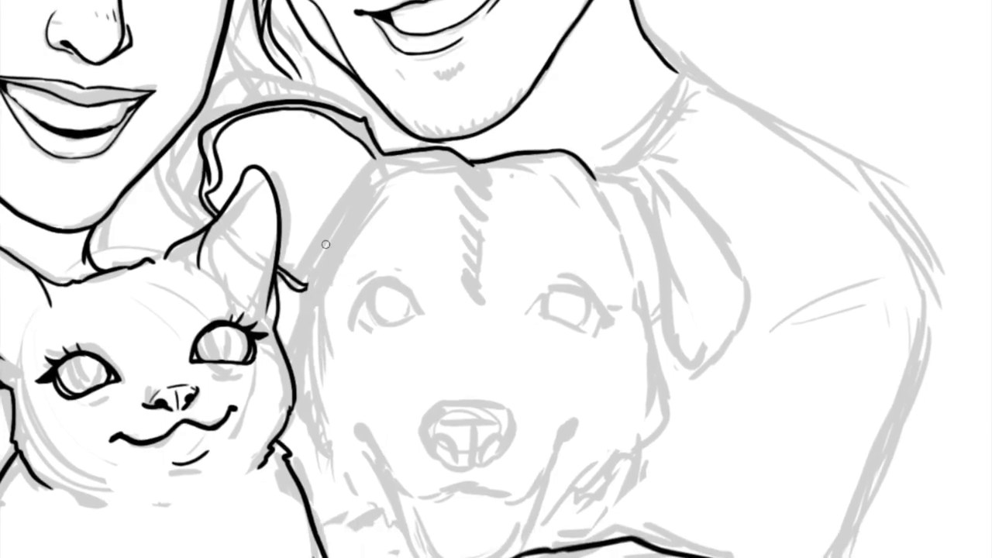
drag(438, 373, 406, 245)
scroll(390, 231, up, 2)
mouse_move(188, 306)
mouse_down()
mouse_move(306, 326)
mouse_move(171, 335)
mouse_up()
mouse_move(194, 349)
mouse_down()
mouse_move(211, 364)
mouse_move(228, 356)
mouse_up()
key(ctrl+z)
key(ctrl+z)
mouse_move(233, 282)
mouse_down()
mouse_move(271, 348)
mouse_move(298, 320)
mouse_up()
drag(286, 256, 351, 283)
key(ctrl+z)
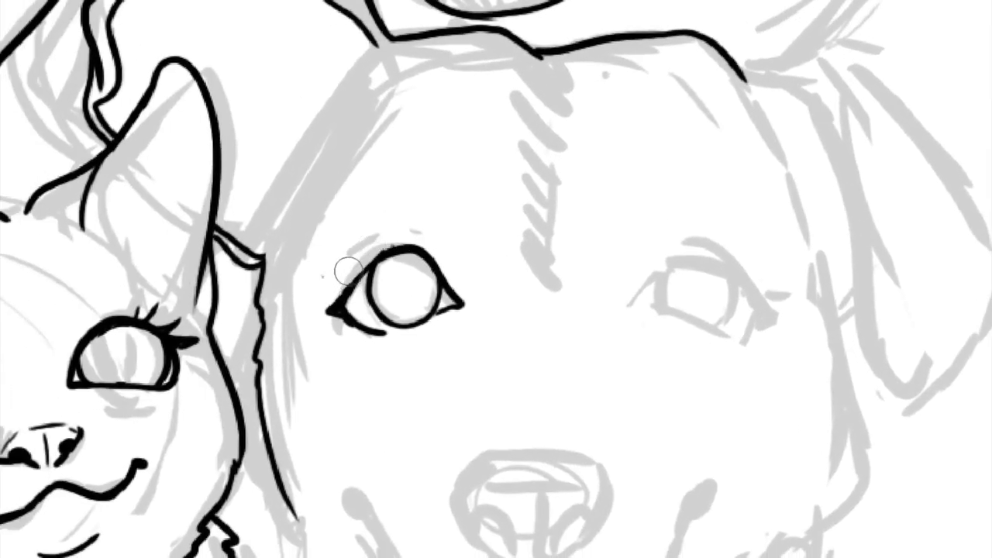
scroll(394, 229, up, 2)
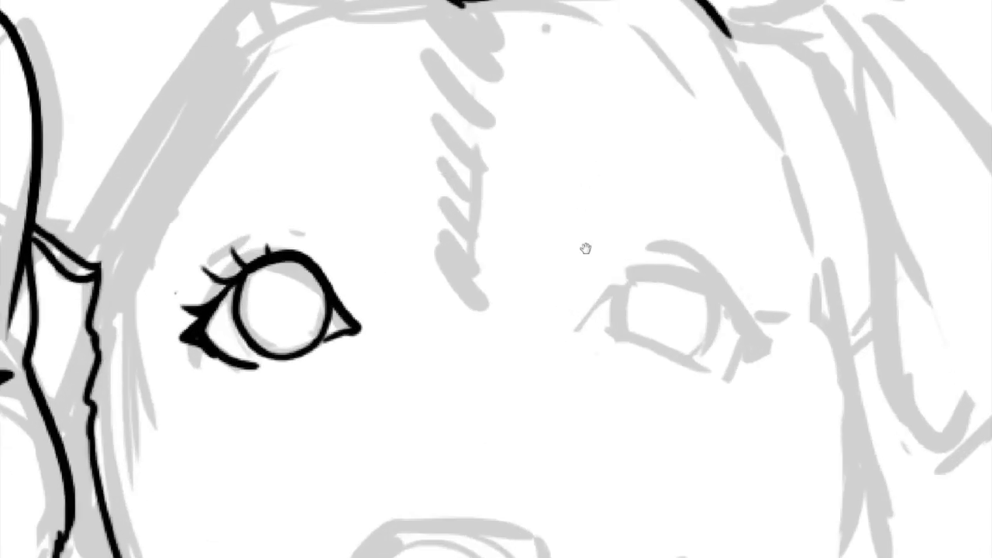
scroll(585, 248, down, 4)
Step: Copy the finished dog eye, flip it horizontally and place it as the other eye
key(ctrl+alt+t)
drag(336, 223, 500, 213)
right_click(527, 266)
click(547, 437)
drag(543, 279, 569, 278)
key(Return)
scroll(583, 240, down, 1)
scroll(583, 240, up, 1)
Step: Clear the selection around the dog's right eye and add a horizontal guide across its face
drag(523, 325, 649, 275)
right_click(585, 190)
click(585, 186)
scroll(585, 192, down, 3)
scroll(546, 190, up, 3)
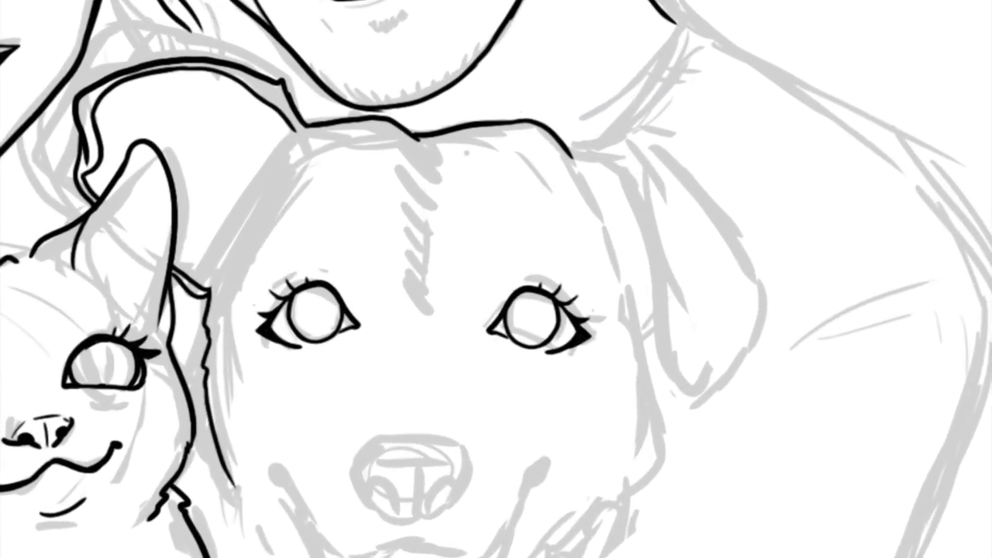
drag(552, 2, 434, 2)
Step: Ink the dog's left head contour, its right ear's outer and inner contours, and the head below
mouse_move(298, 136)
mouse_down()
mouse_move(282, 165)
mouse_move(262, 177)
mouse_move(204, 277)
mouse_up()
mouse_move(572, 144)
mouse_down()
mouse_move(682, 155)
mouse_move(740, 256)
mouse_up()
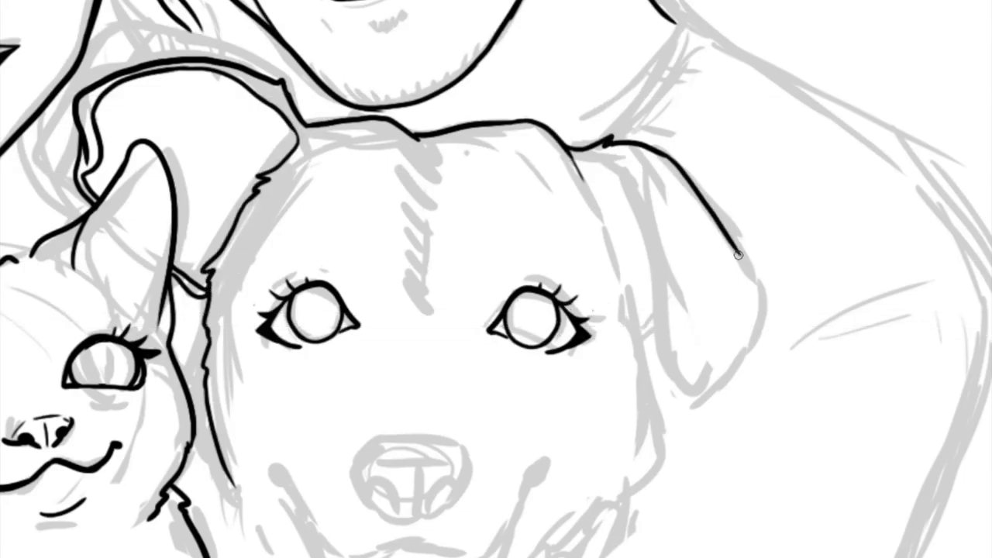
drag(643, 175, 757, 291)
drag(592, 150, 661, 328)
scroll(660, 329, down, 5)
scroll(446, 208, up, 5)
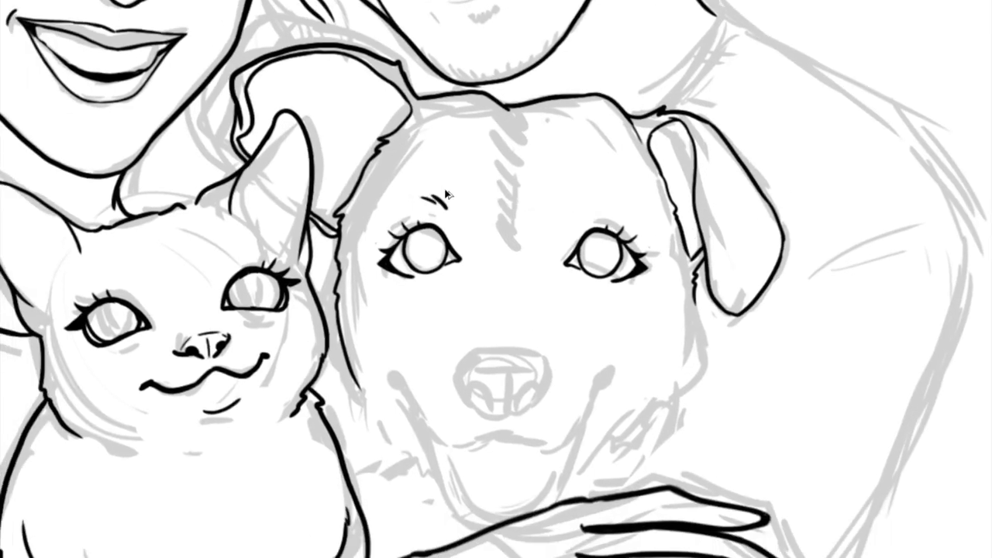
scroll(590, 204, up, 3)
scroll(496, 279, down, 3)
scroll(497, 279, up, 3)
Step: Outline the dog's nose with a curved line and nostrils, then reshape it and deselect
mouse_move(448, 349)
mouse_down()
mouse_move(428, 405)
mouse_move(520, 419)
mouse_move(539, 372)
mouse_up()
drag(448, 348, 534, 362)
drag(446, 376, 528, 374)
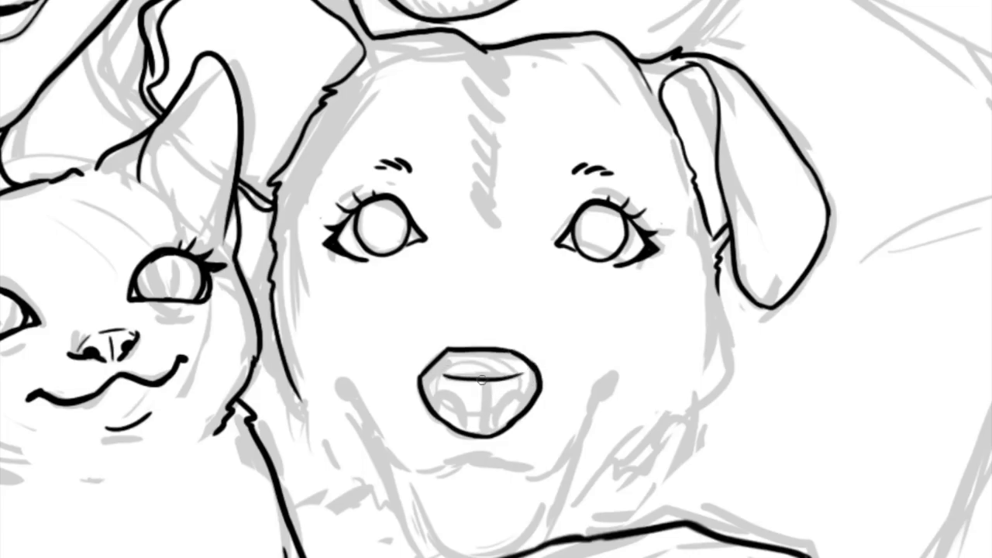
drag(436, 400, 443, 427)
drag(505, 387, 518, 424)
scroll(496, 310, up, 1)
drag(465, 321, 542, 326)
key(ctrl+d)
scroll(569, 303, down, 1)
Step: Ink the dog's smiling mouth line, U-shaped tongue and lower jaw outline
mouse_move(370, 401)
mouse_down()
mouse_move(516, 450)
mouse_move(593, 383)
mouse_up()
mouse_move(403, 446)
mouse_down()
mouse_move(489, 527)
mouse_move(562, 442)
mouse_up()
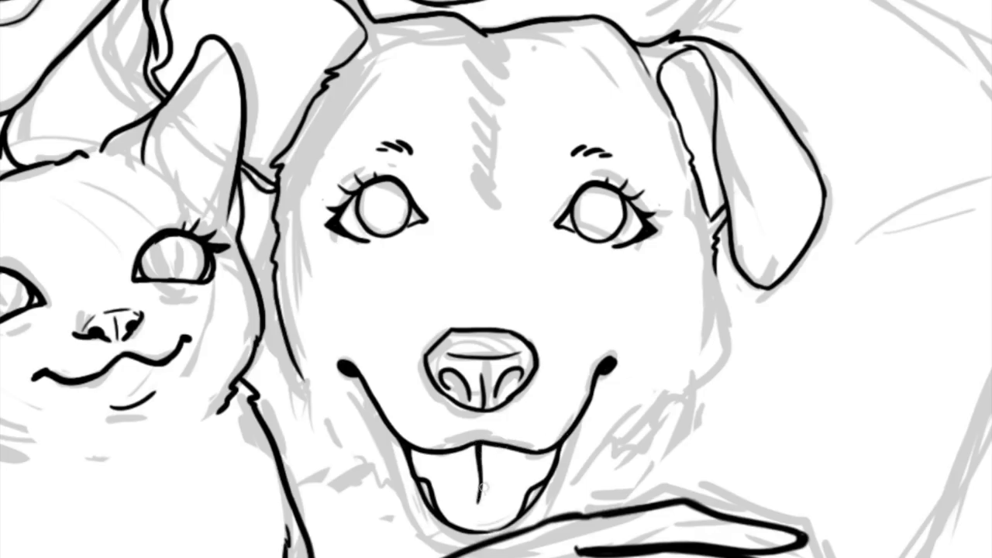
drag(392, 436, 457, 536)
key(ctrl+z)
drag(393, 439, 507, 536)
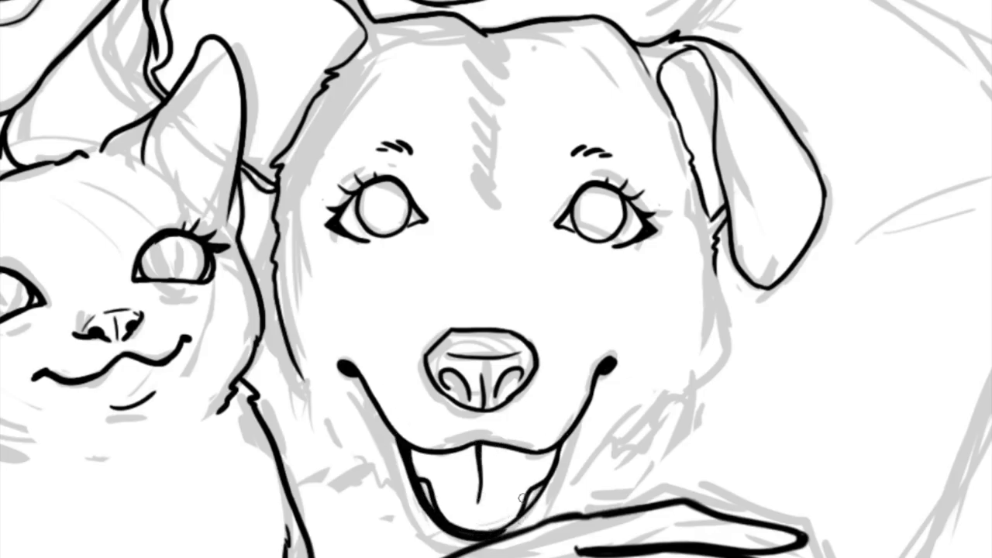
Step: Ink the dog's left cheek line and short fur strokes left of the mouth
drag(375, 441, 436, 527)
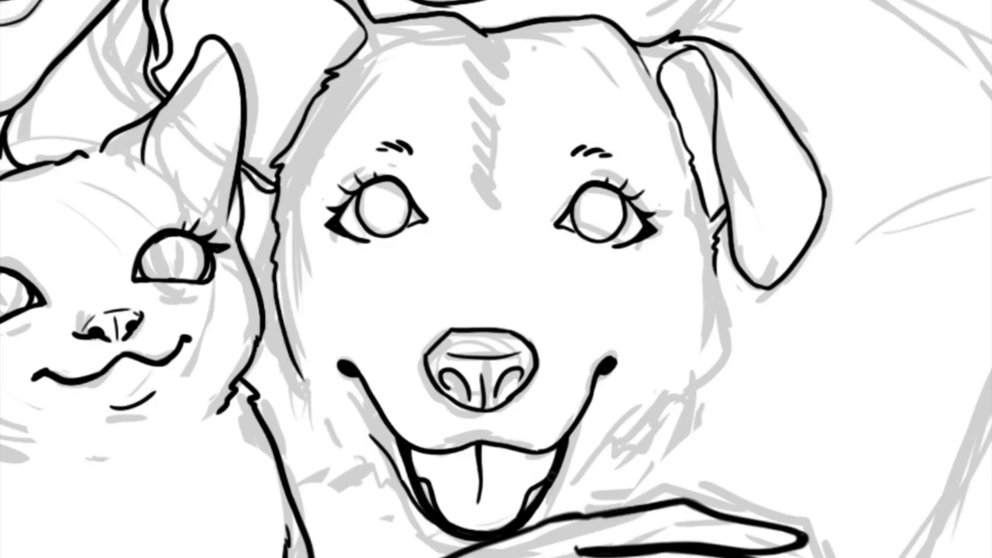
key(ctrl+z)
drag(293, 366, 400, 454)
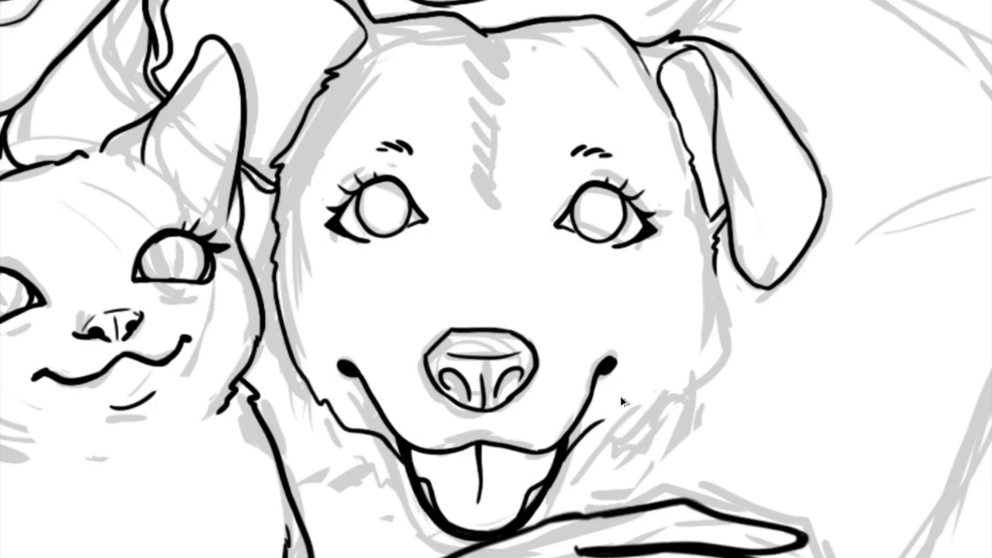
drag(350, 380, 297, 309)
key(ctrl+z)
drag(396, 446, 298, 284)
key(ctrl+z)
mouse_move(378, 414)
mouse_down()
mouse_move(308, 332)
mouse_move(403, 468)
mouse_up()
key(ctrl+z)
scroll(365, 434, down, 2)
mouse_move(318, 350)
mouse_down()
mouse_move(368, 450)
mouse_move(390, 448)
mouse_up()
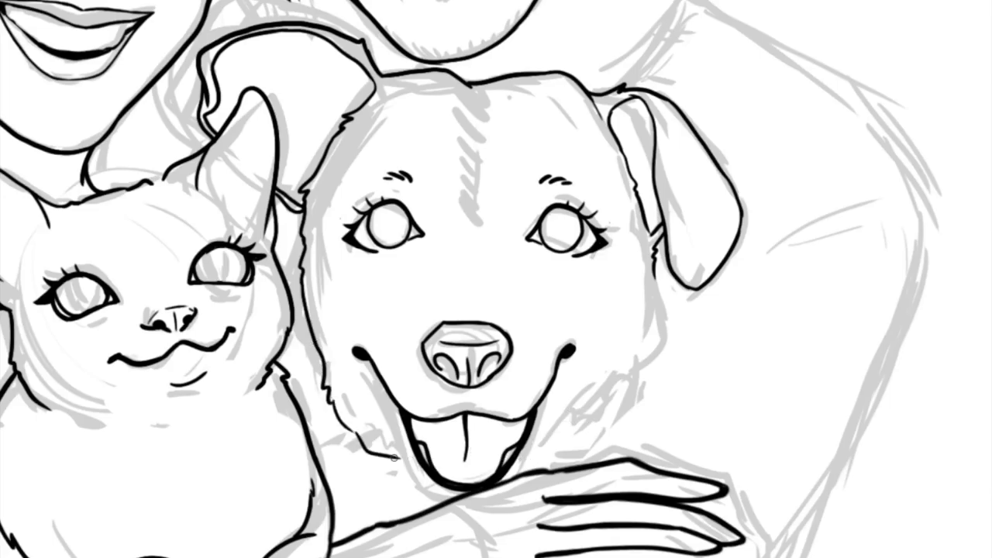
Step: Try the dog's right cheek line and fur strokes near the right mouth corner
drag(659, 295, 616, 405)
key(ctrl+z)
key(ctrl+z)
drag(660, 288, 648, 466)
key(ctrl+z)
key(ctrl+z)
drag(659, 294, 645, 445)
drag(632, 380, 593, 427)
Step: Ink a long right cheek line running from the dog's cheek down to the arm
key(ctrl+z)
key(ctrl+z)
key(ctrl+z)
key(ctrl+z)
key(ctrl+z)
drag(659, 267, 645, 419)
drag(627, 408, 603, 462)
drag(610, 349, 532, 434)
key(ctrl+z)
mouse_move(617, 318)
mouse_down()
mouse_move(530, 426)
mouse_move(603, 408)
mouse_up()
key(ctrl+z)
scroll(385, 398, down, 5)
scroll(465, 326, up, 5)
scroll(504, 333, down, 4)
scroll(586, 339, up, 4)
key(ctrl+z)
mouse_move(552, 350)
mouse_down()
mouse_move(638, 248)
mouse_move(782, 164)
mouse_up()
scroll(697, 413, down, 6)
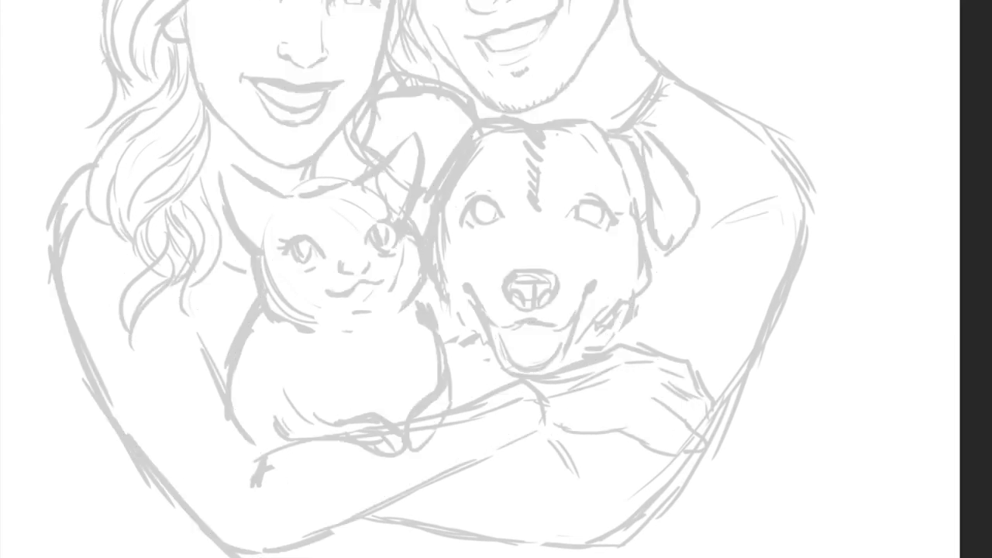
Step: Fit the whole drawing in view, then zoom the Liquify preview in on the hand
scroll(693, 365, up, 7)
key(ctrl+0)
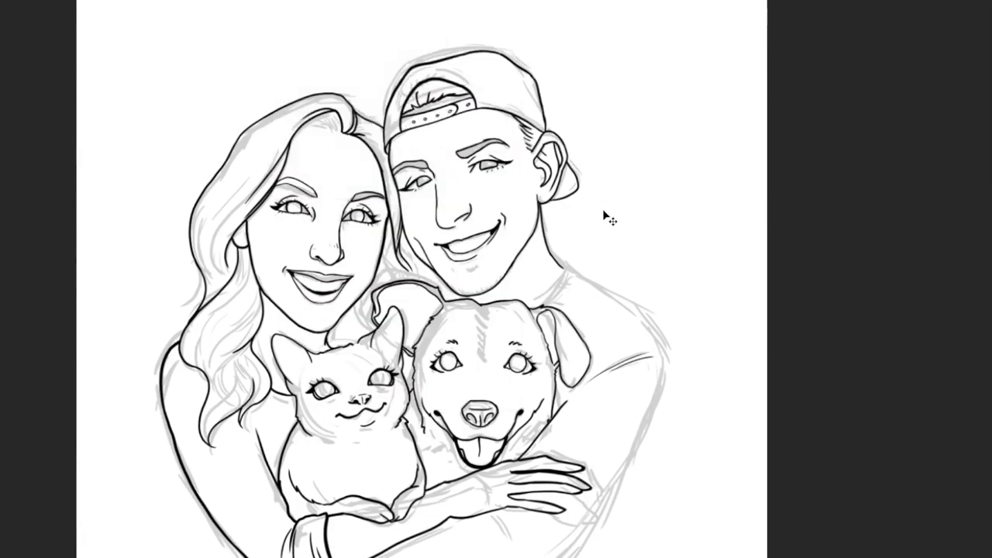
scroll(605, 215, up, 5)
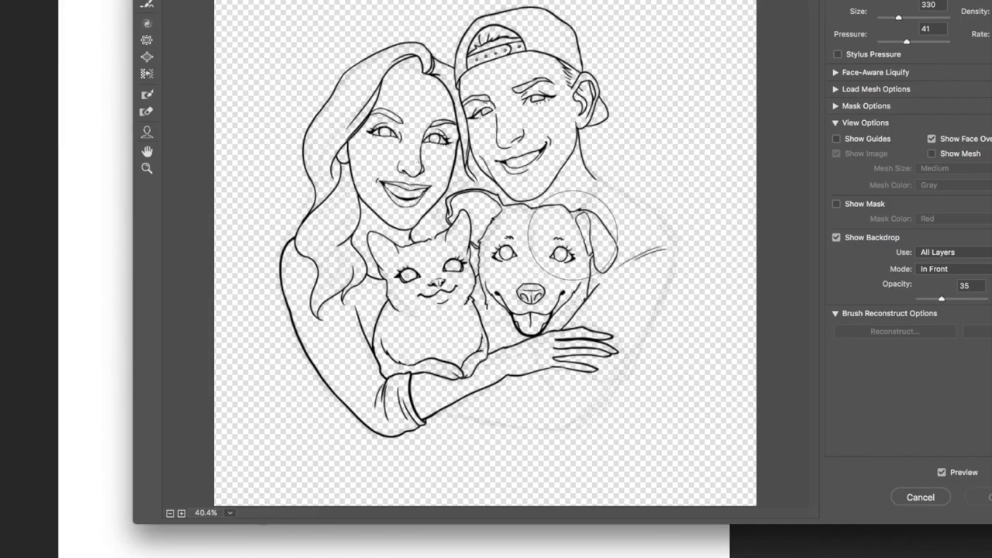
key(z)
click(537, 381)
Step: Warp the hand on the dog with Liquify, then erase and redraw its finger contours
drag(472, 290, 496, 289)
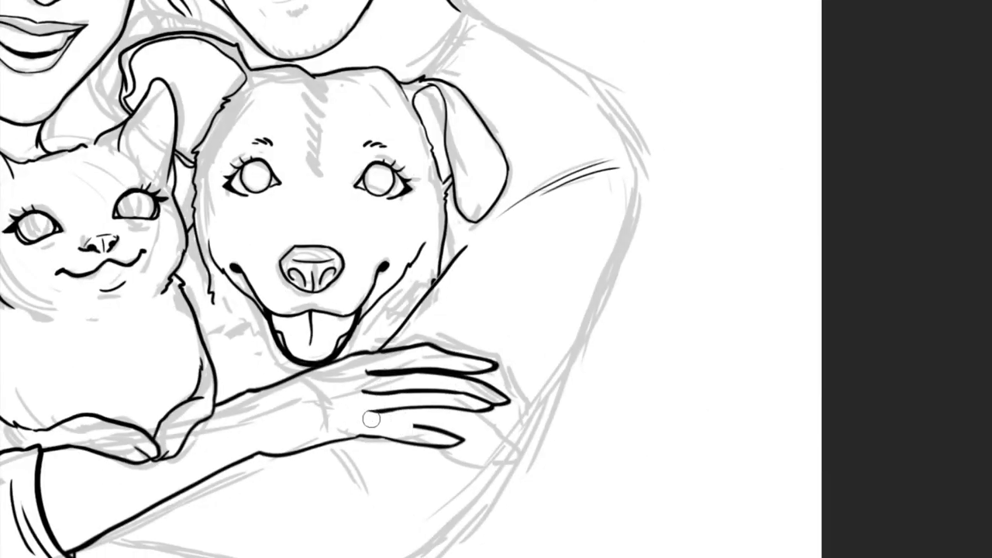
mouse_move(477, 427)
mouse_down()
mouse_move(495, 403)
mouse_move(566, 395)
mouse_up()
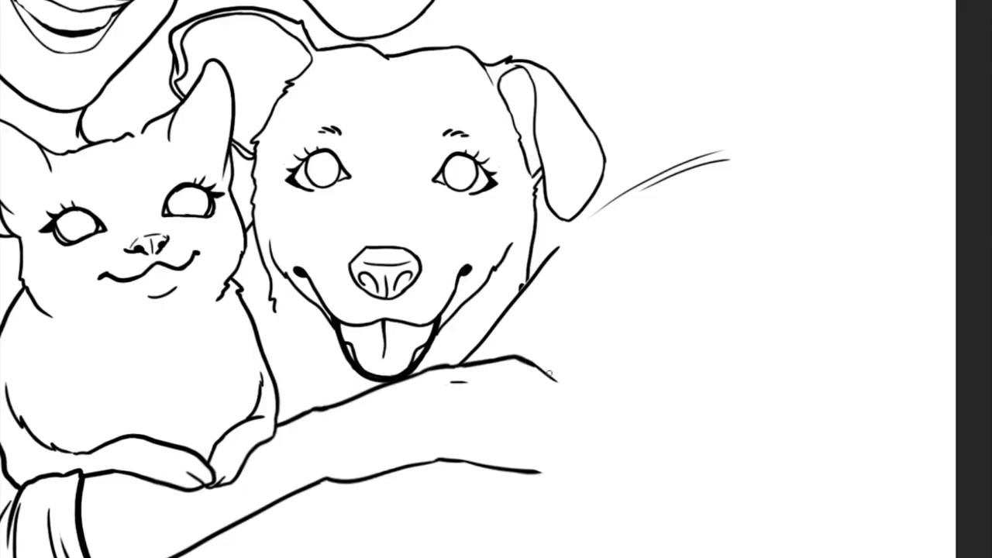
drag(474, 376, 587, 423)
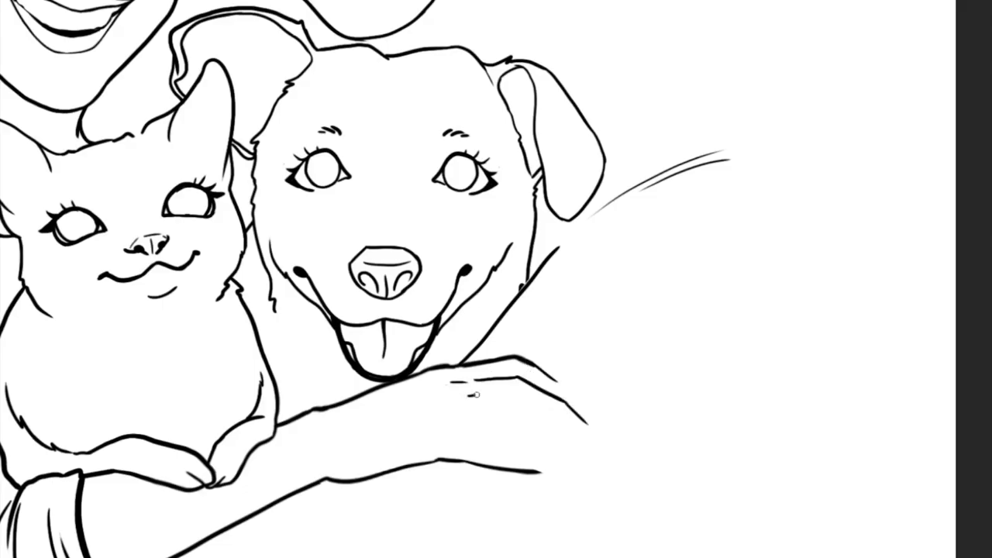
drag(475, 394, 609, 445)
drag(469, 422, 560, 464)
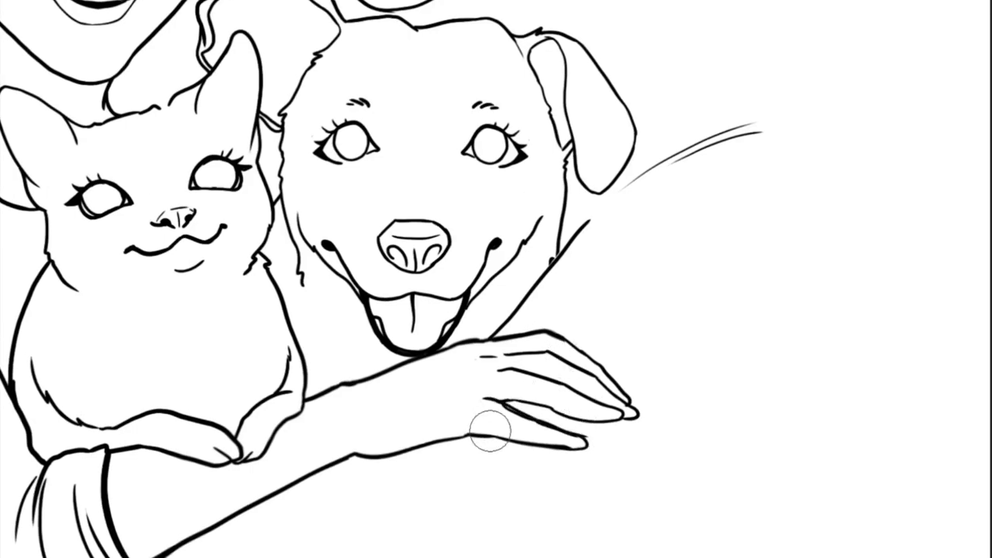
key(ctrl+z)
drag(502, 400, 570, 438)
drag(473, 430, 518, 440)
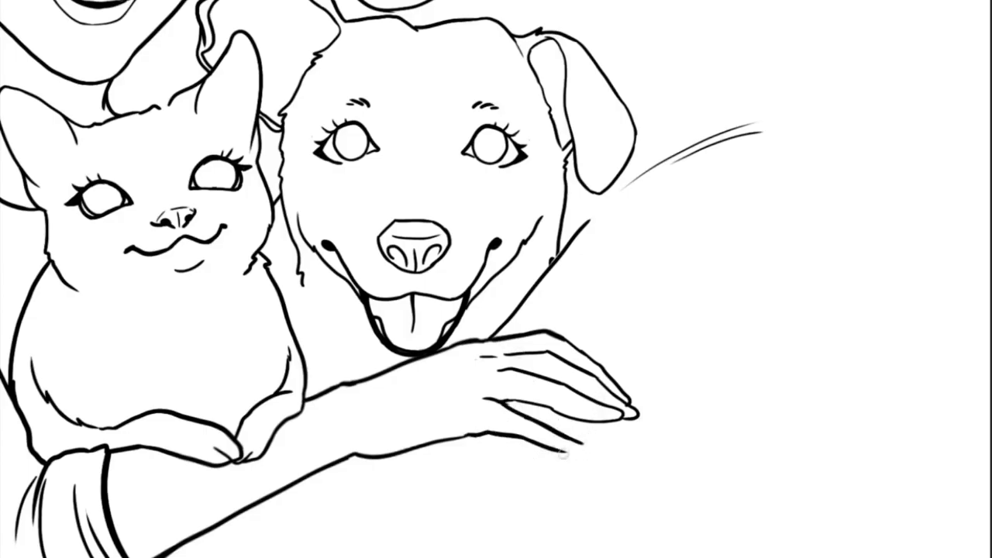
Step: Ink the neck line below the man's collar and his shoulder line
key(ctrl+0)
scroll(567, 448, up, 5)
scroll(609, 387, down, 2)
key(ctrl+0)
scroll(671, 269, up, 4)
key(ctrl+0)
scroll(689, 412, up, 4)
drag(573, 164, 524, 213)
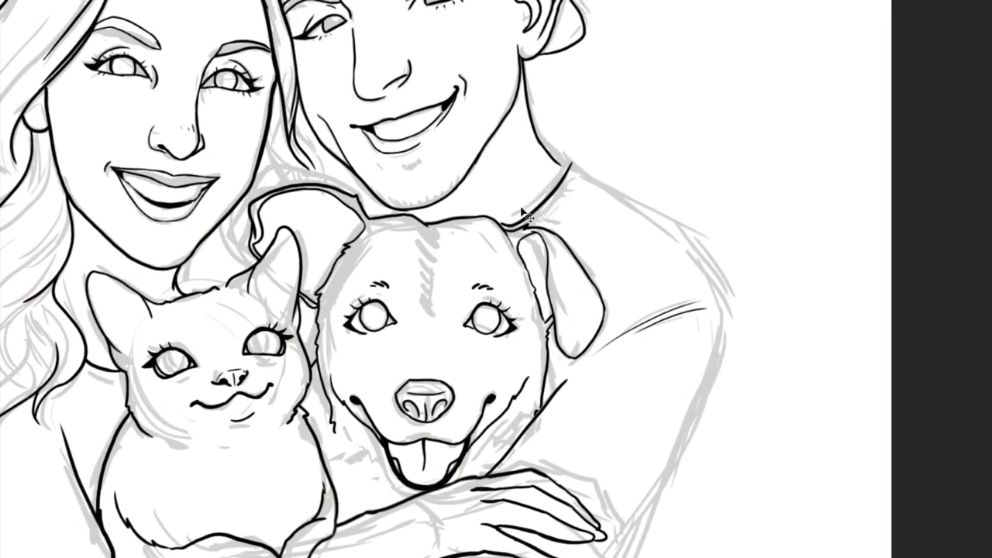
scroll(523, 213, up, 3)
scroll(621, 233, down, 3)
mouse_move(638, 204)
mouse_down()
mouse_move(726, 262)
mouse_move(789, 334)
mouse_up()
drag(776, 269, 702, 154)
key(ctrl+z)
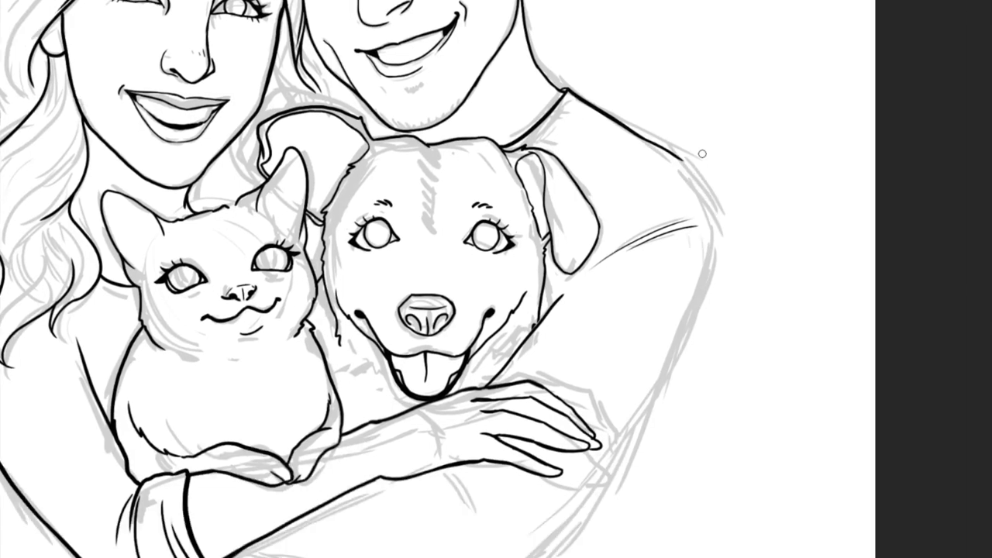
key(ctrl+z)
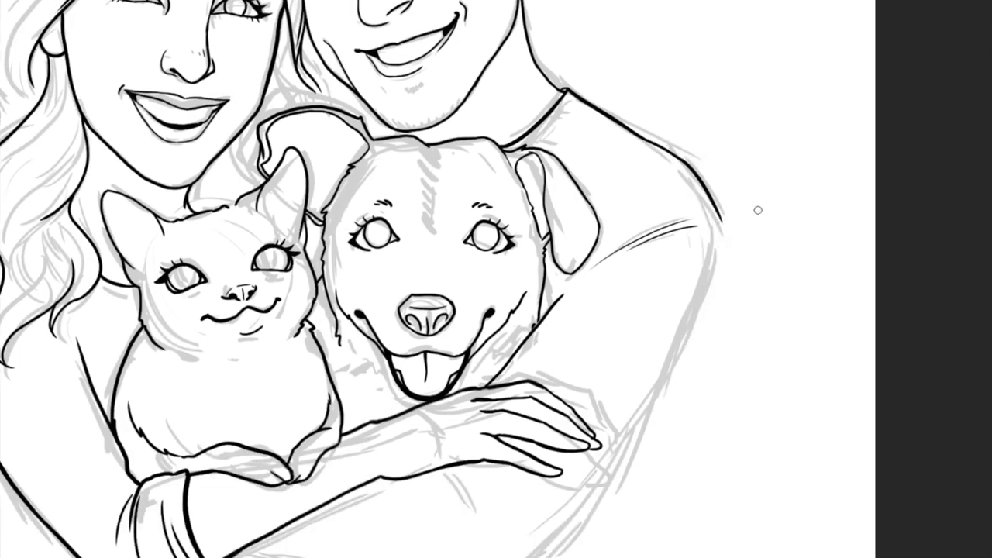
Step: Ink the encircling arm's outline down from the shoulder and the dark forearm lines
mouse_move(722, 218)
mouse_down()
mouse_move(666, 372)
mouse_move(527, 554)
mouse_up()
drag(527, 554, 642, 388)
drag(364, 381, 609, 417)
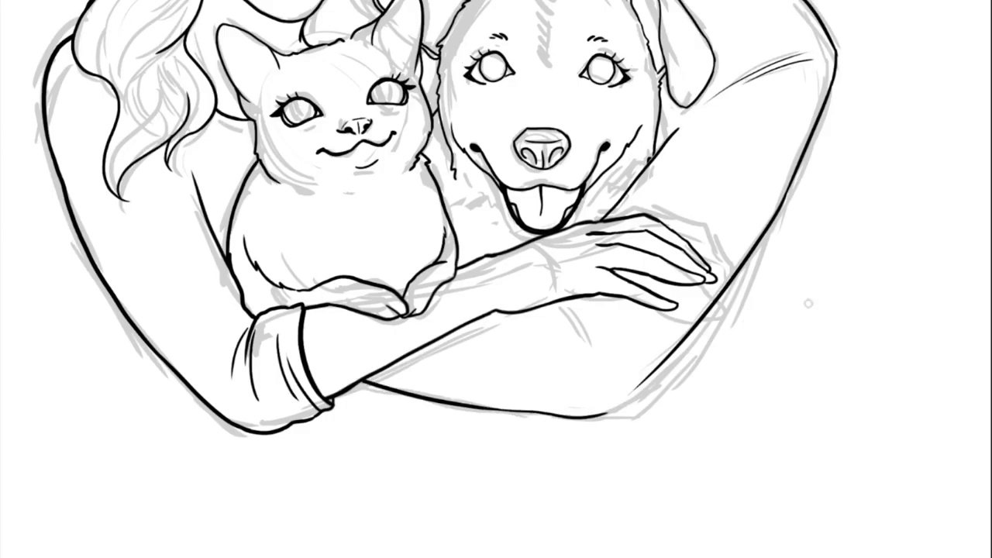
key(ctrl+0)
scroll(627, 336, up, 3)
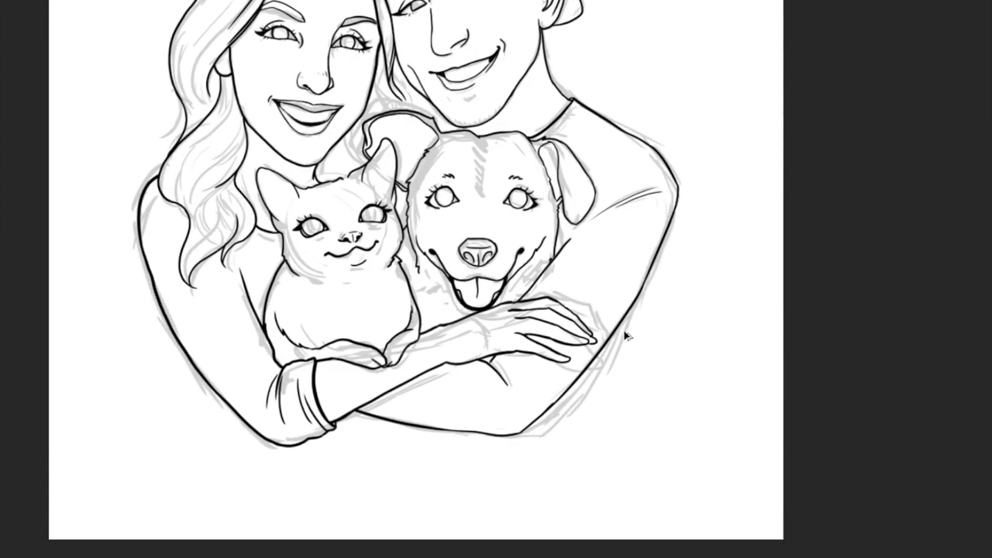
drag(388, 428, 527, 437)
scroll(542, 398, up, 2)
drag(589, 463, 663, 399)
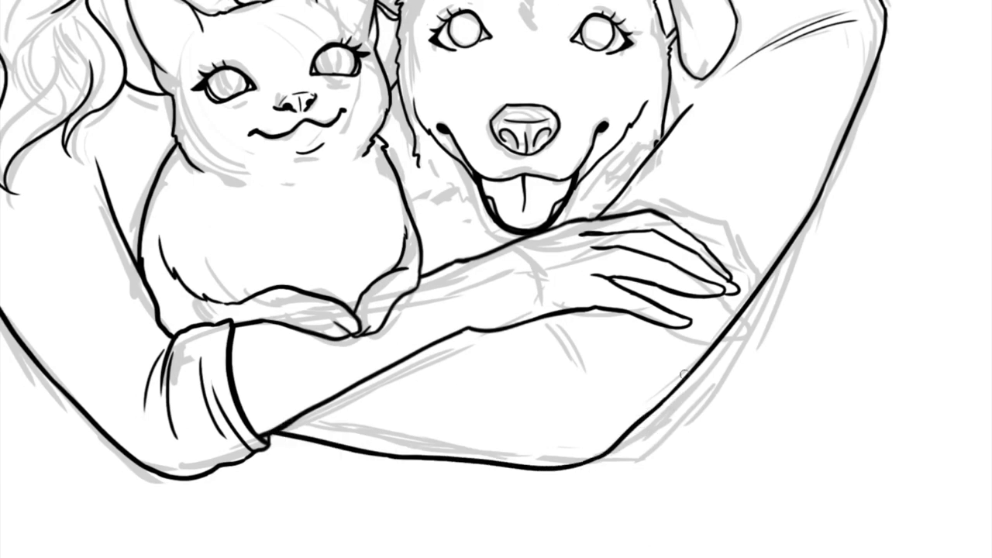
drag(662, 326, 718, 364)
Step: Add the remaining arm outline strokes, including the arm's lower outer edge
key(ctrl+0)
scroll(724, 328, up, 3)
drag(555, 359, 473, 483)
key(ctrl+z)
mouse_move(543, 412)
mouse_down()
mouse_move(497, 486)
mouse_move(476, 486)
mouse_move(547, 353)
mouse_up()
scroll(588, 439, up, 2)
drag(142, 525, 349, 382)
Step: Zoom in on the dog and the faces to review the finished line art
key(ctrl+0)
scroll(628, 359, up, 3)
scroll(628, 358, right, 2)
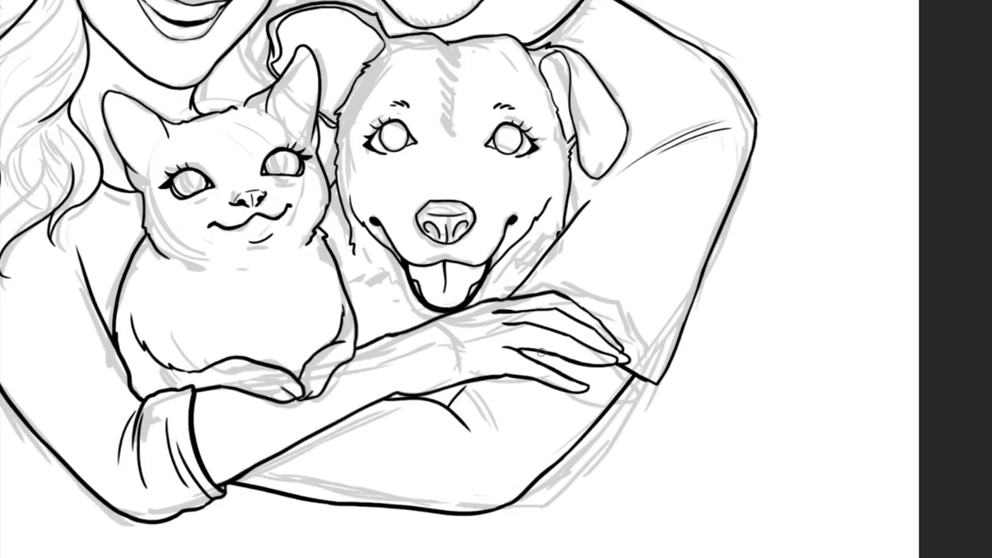
scroll(526, 395, down, 1)
click(554, 397)
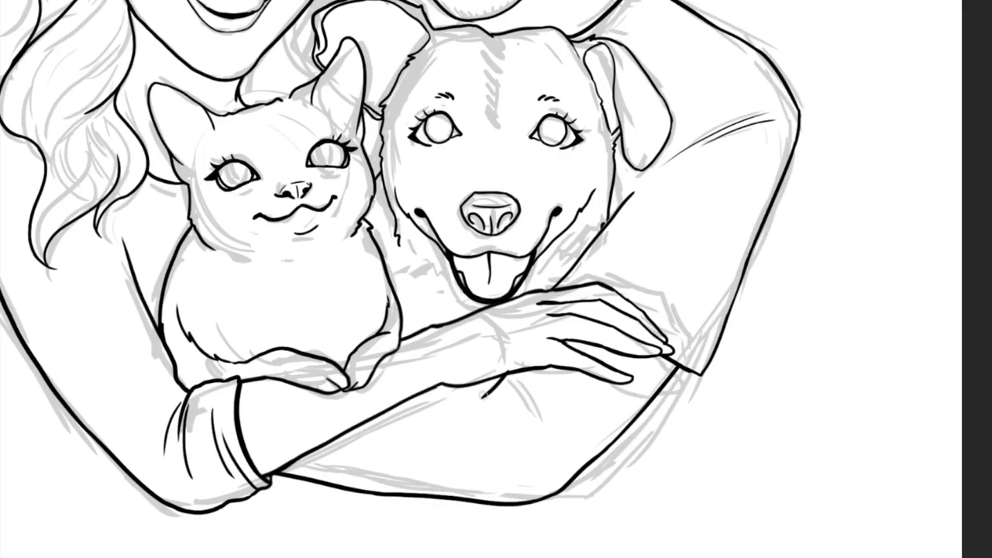
click(666, 391)
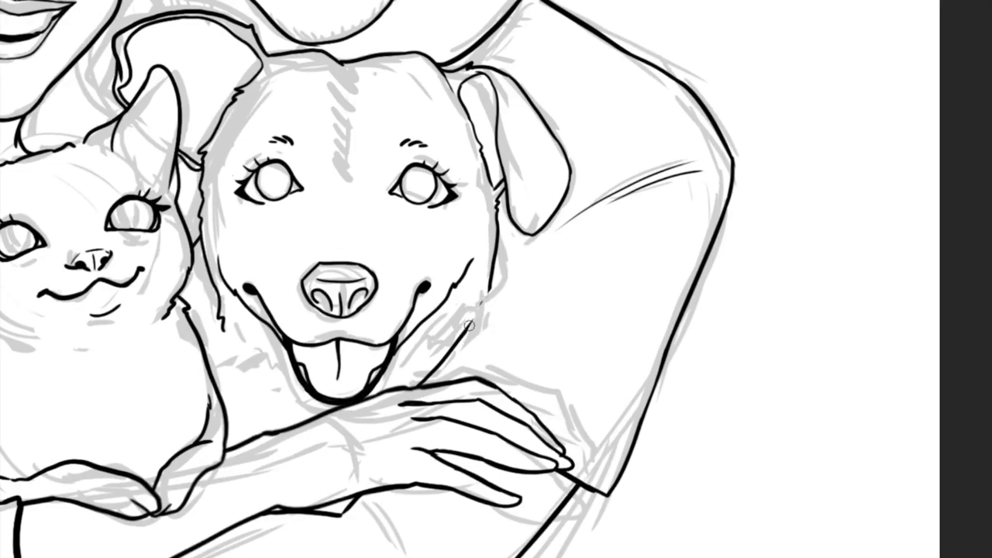
key(ctrl+0)
key(ctrl+plus)
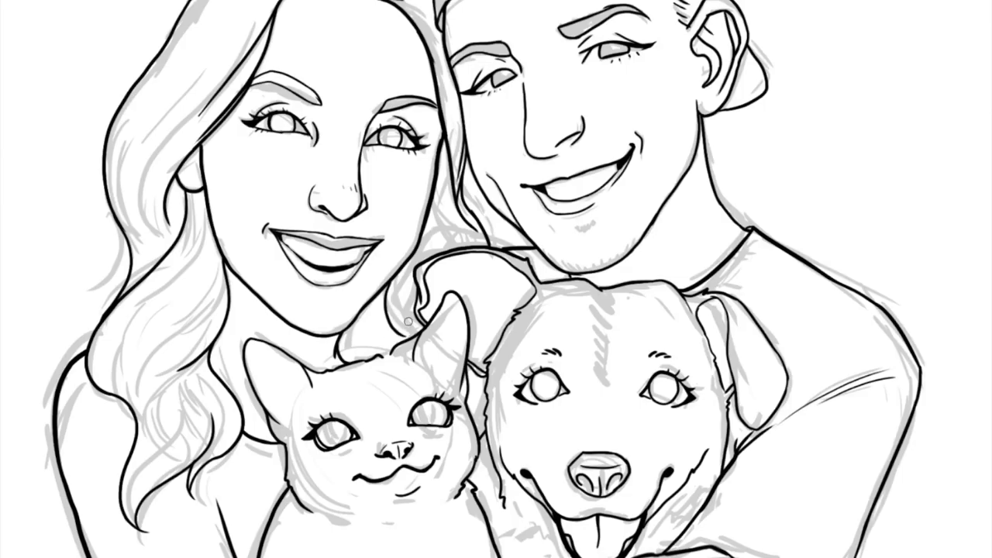
key(ctrl+0)
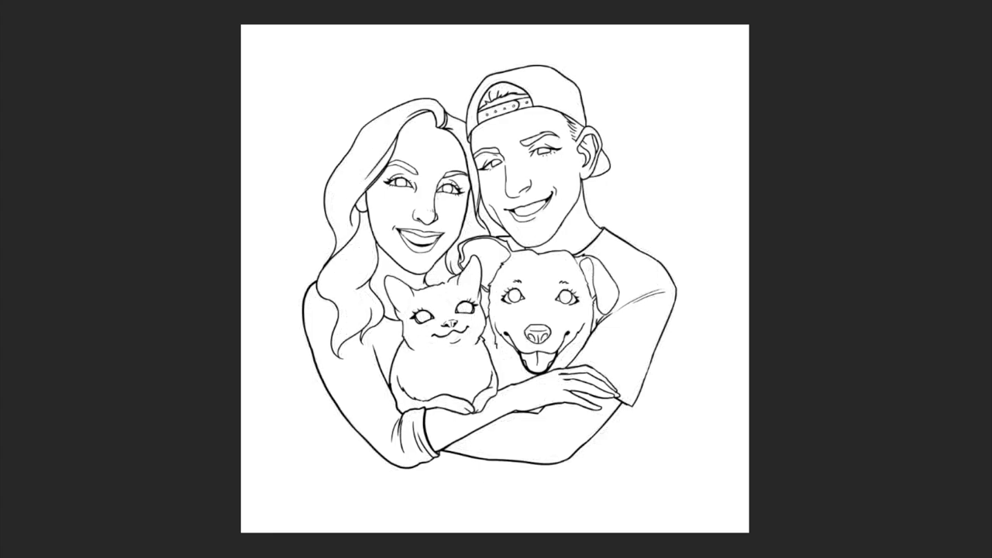
key(ctrl+plus)
key(ctrl+plus)
key(ctrl+plus)
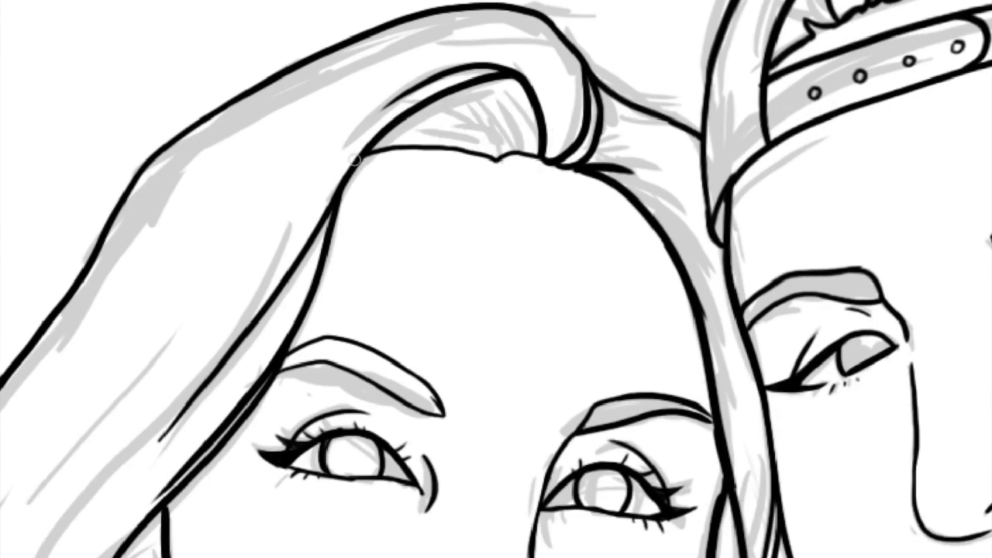
key(ctrl+0)
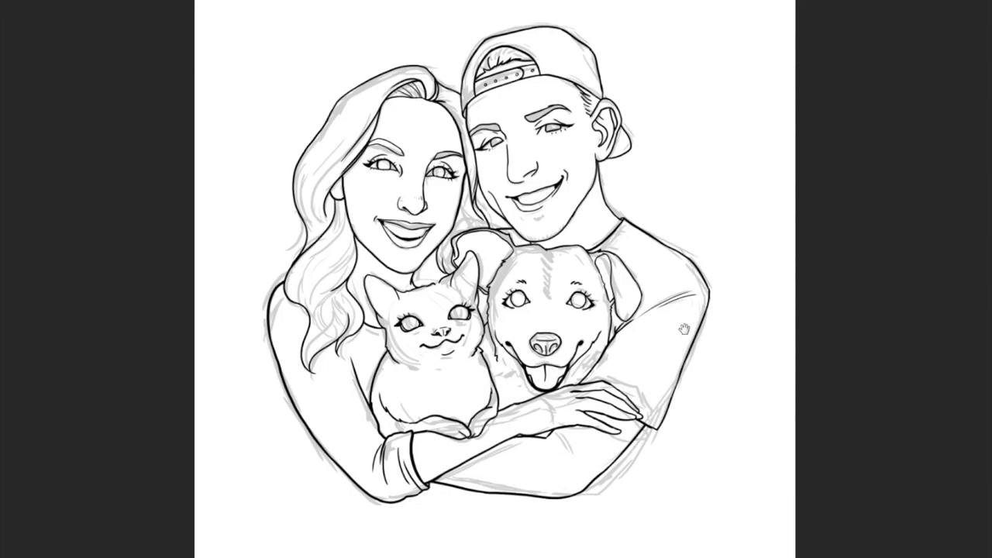
key(ctrl+plus)
key(ctrl+plus)
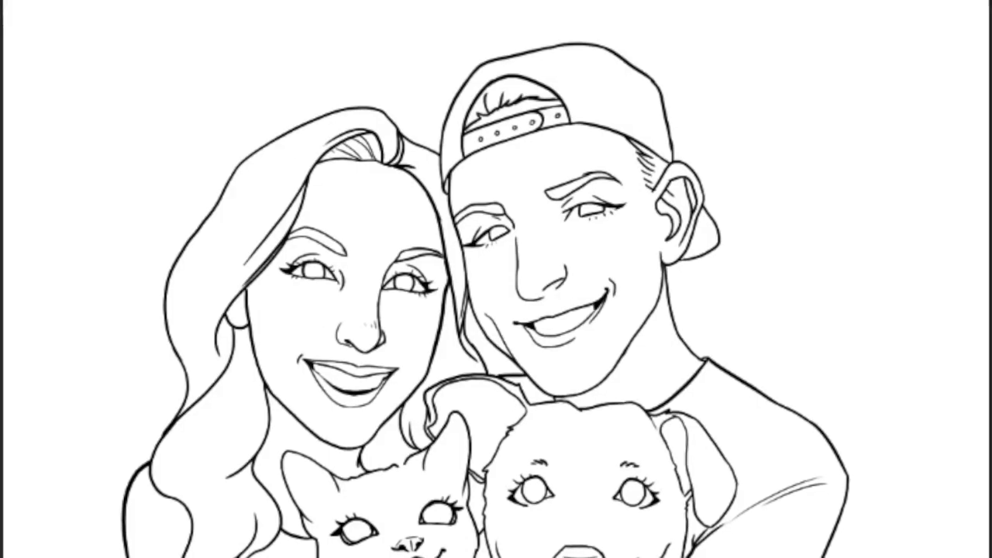